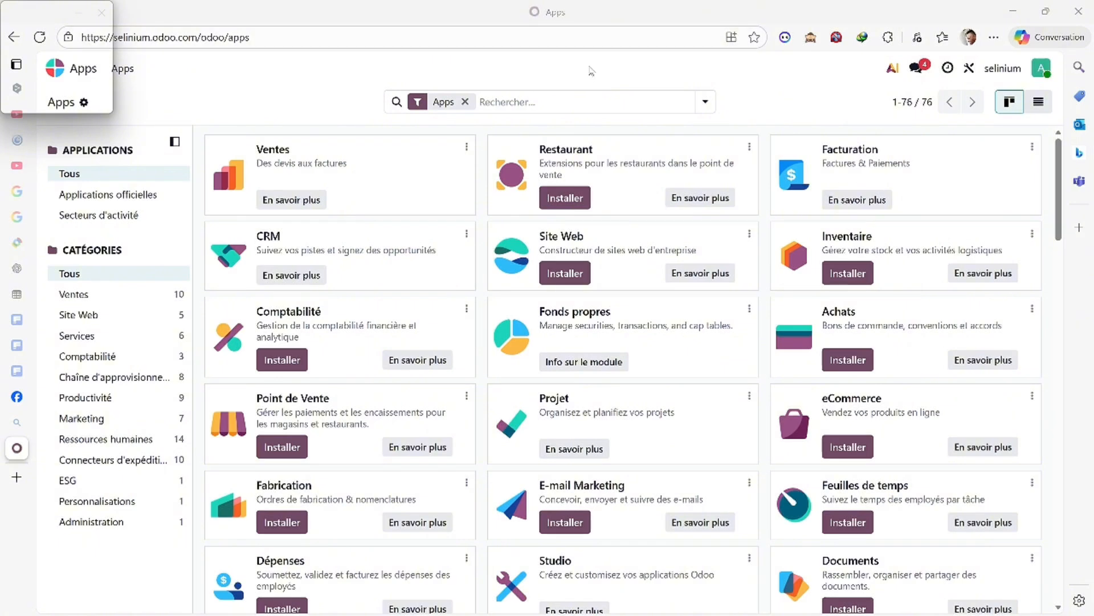
# - Search the available apps and modules for "AI"
pyautogui.click(558, 103)
pyautogui.write('AI')
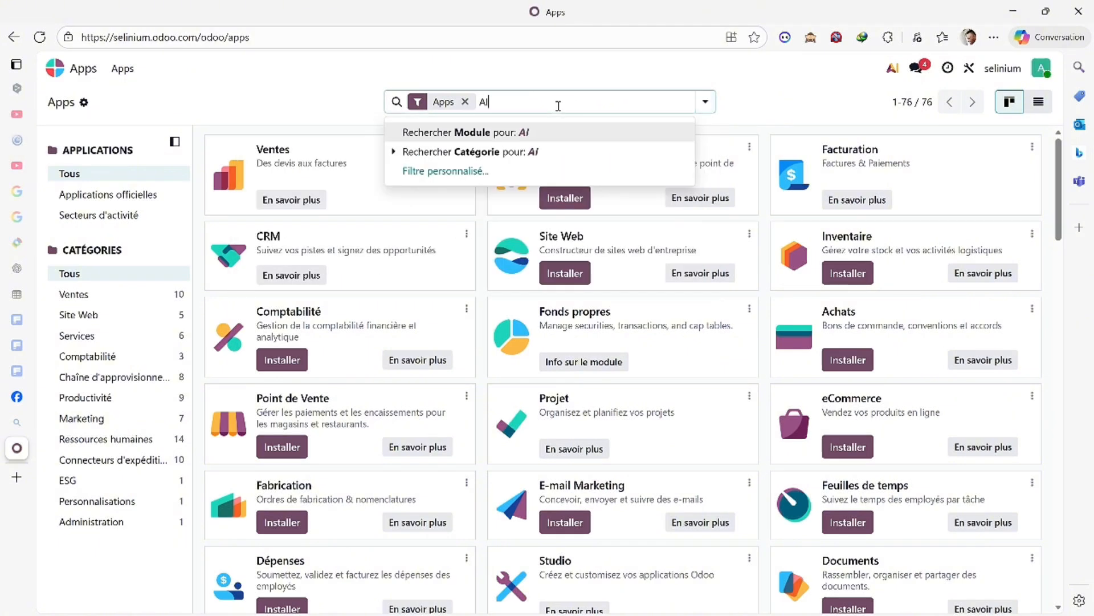
pyautogui.press('Return')
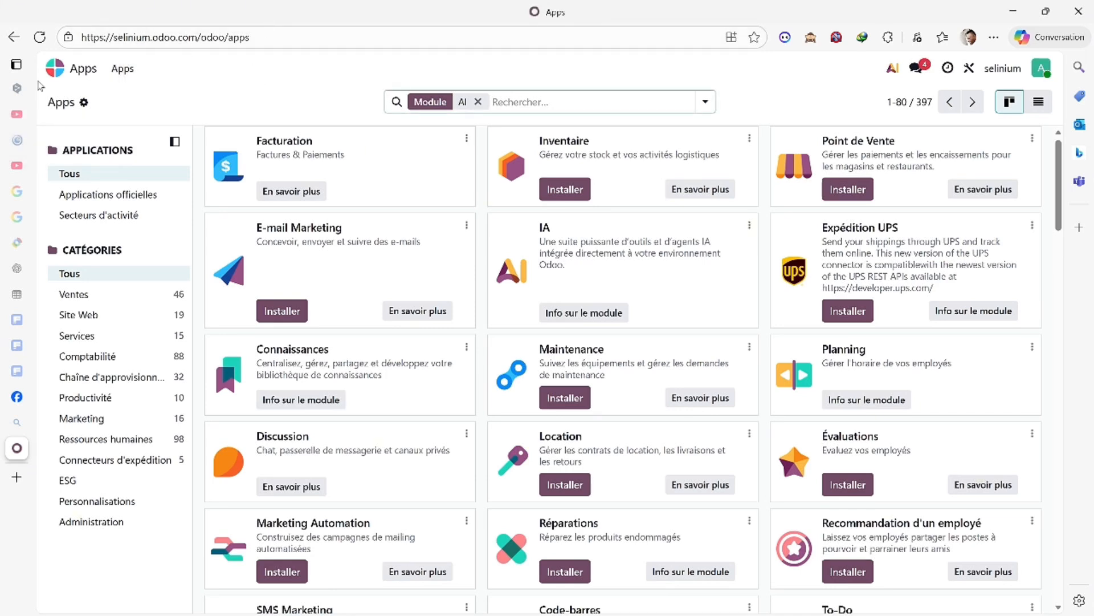
# - Open the IA app and start a chat with Odoo Agent
pyautogui.click(54, 69)
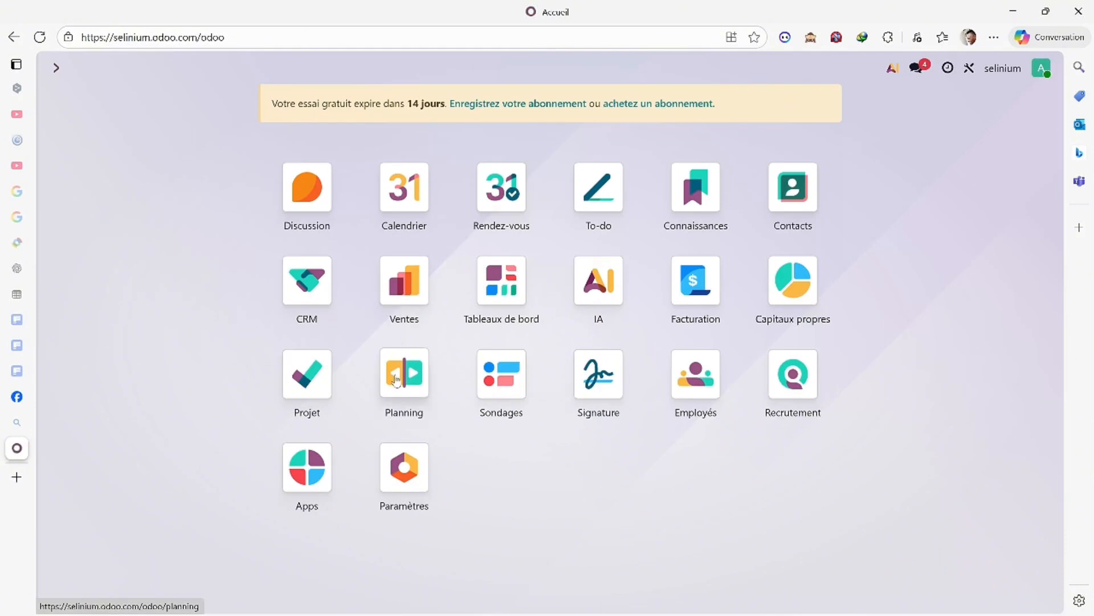
pyautogui.click(603, 286)
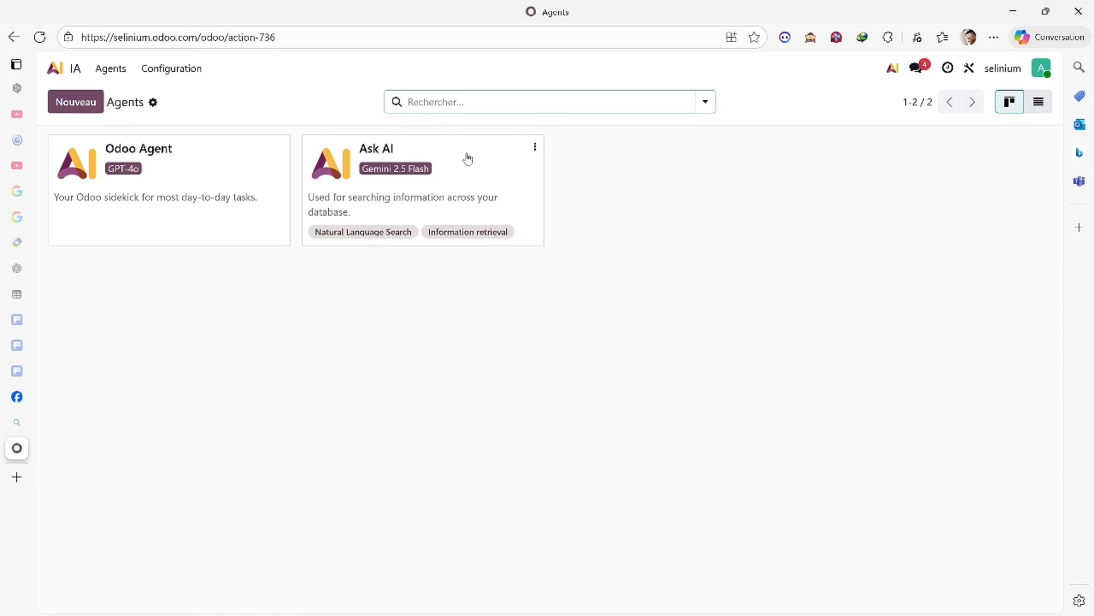
pyautogui.click(142, 158)
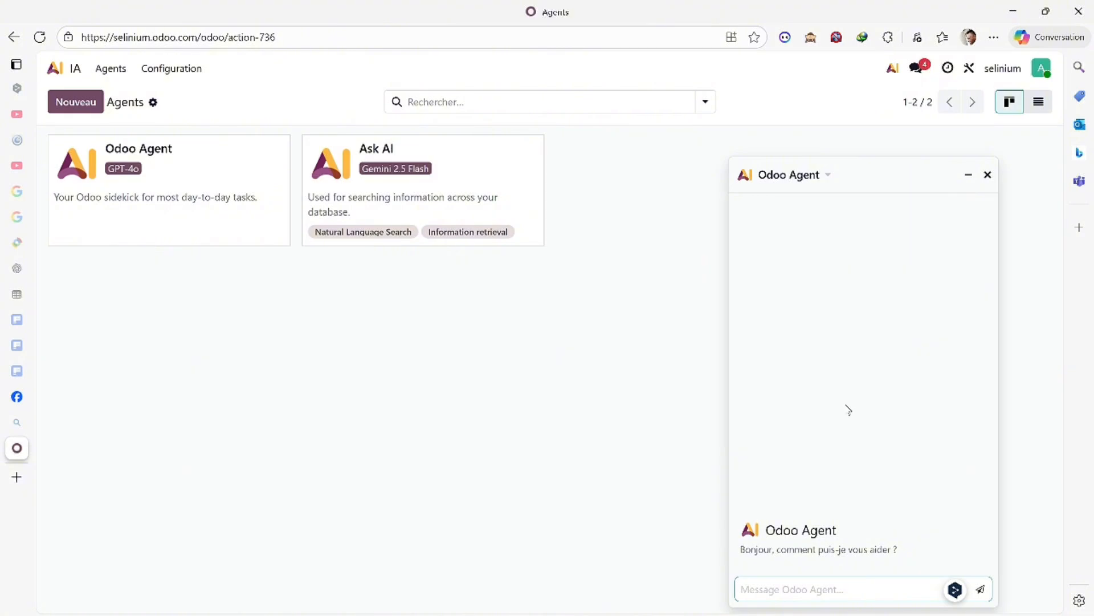
# - Ask the agent "POUR un client de l'afrique centrale industriel qu'elle methode pour l'aborder lorsqu'on pris contact"
pyautogui.write('POUR')
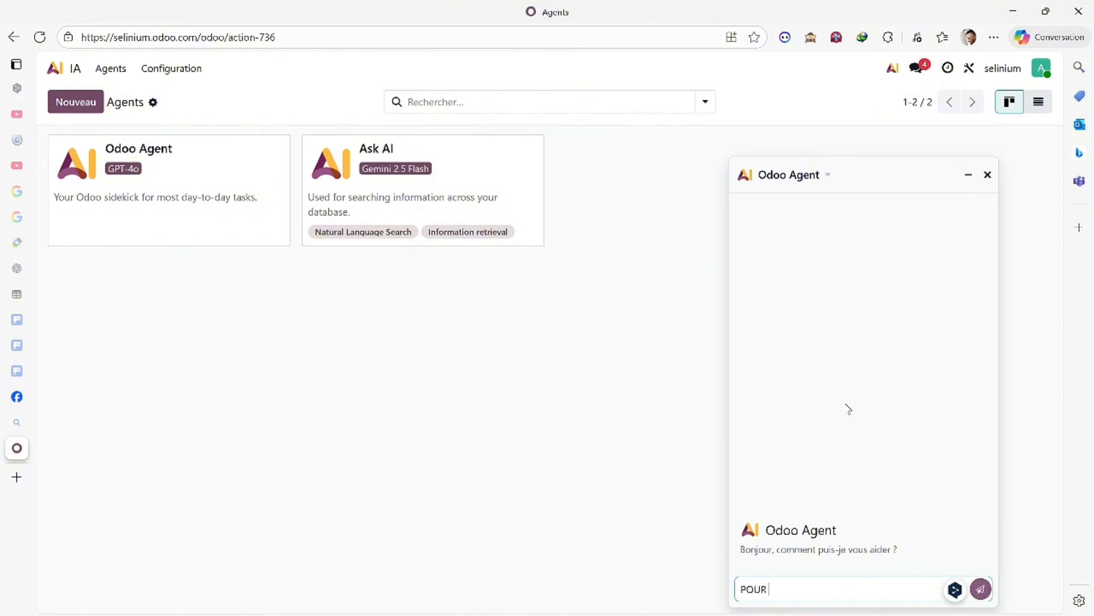
pyautogui.write(" un client de l'afrique centrea")
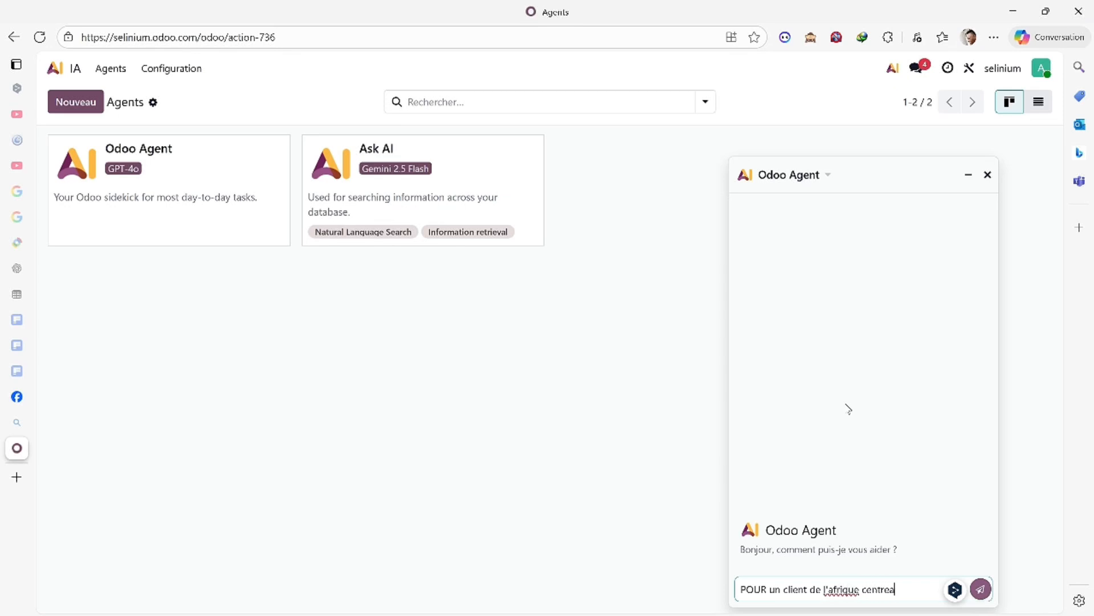
pyautogui.write("ale industriel qu'elle method")
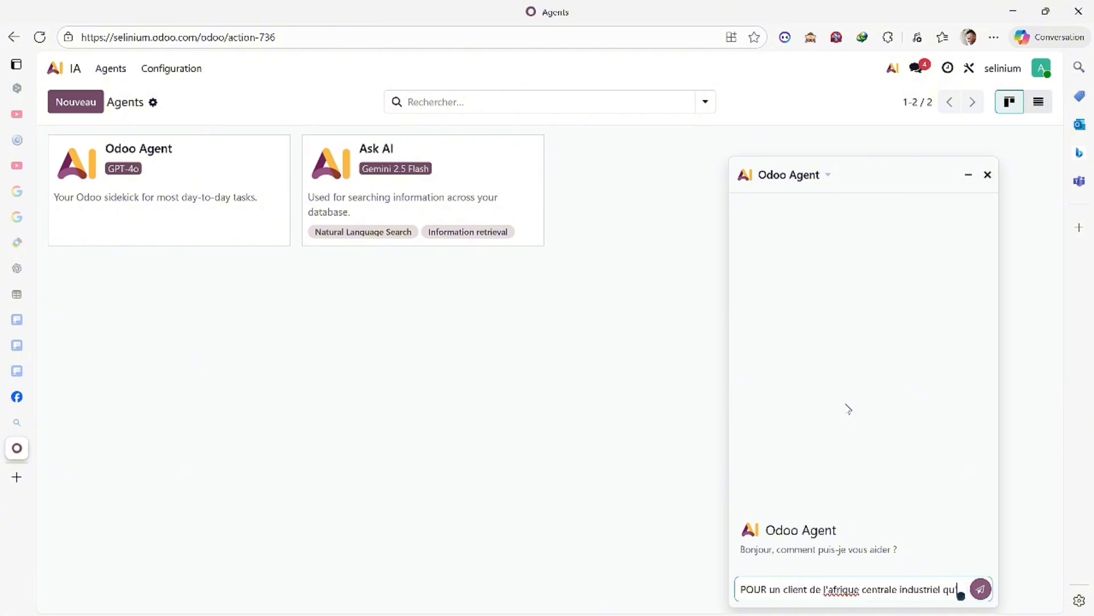
pyautogui.write('e ')
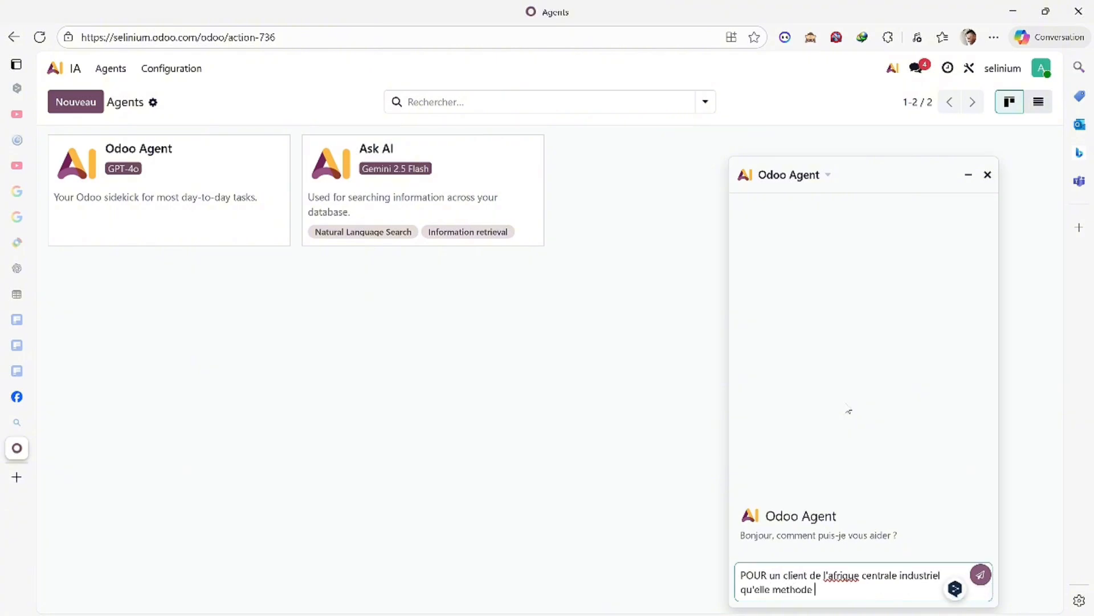
pyautogui.write("pour l'aborder lo")
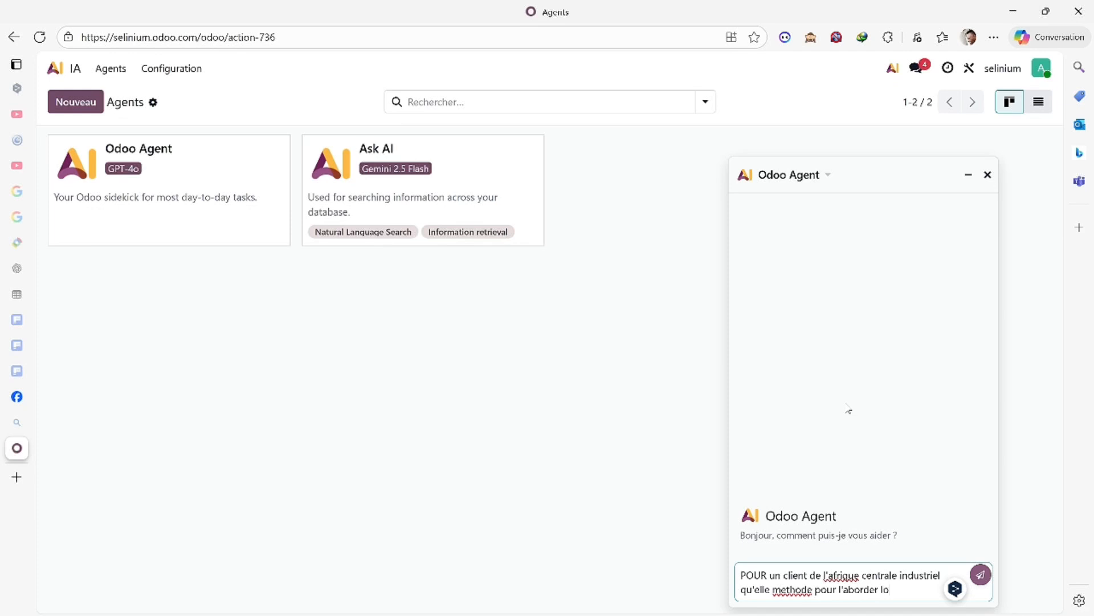
pyautogui.write("rsqu'on pris contact")
pyautogui.press('Return')
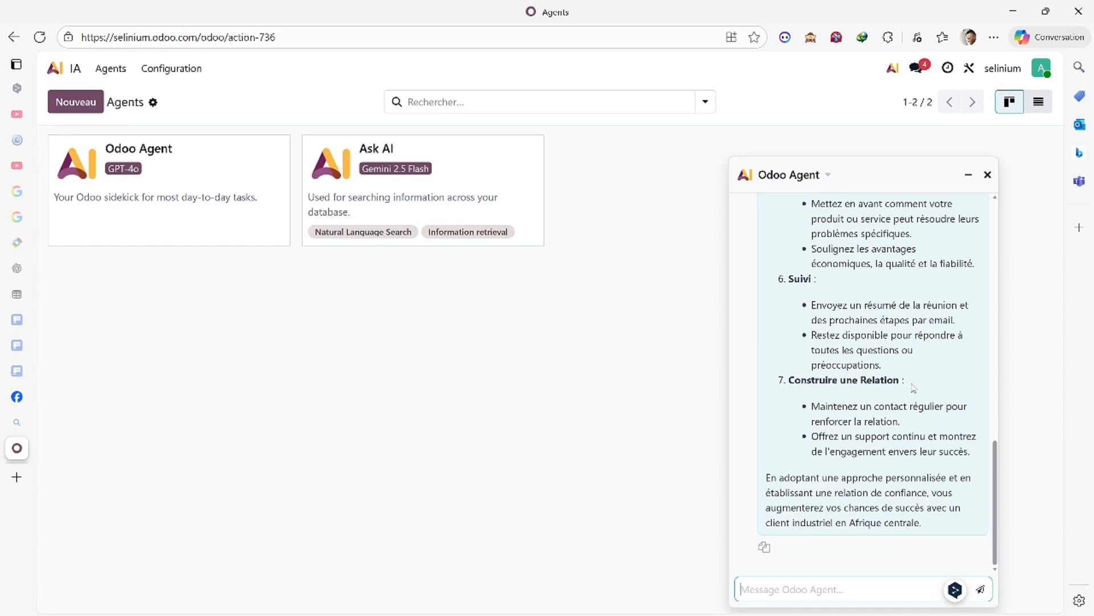
# - Read through the agent's whole reply, check the chat's slash commands, and minimize the conversation
pyautogui.scroll(5, 912, 388)
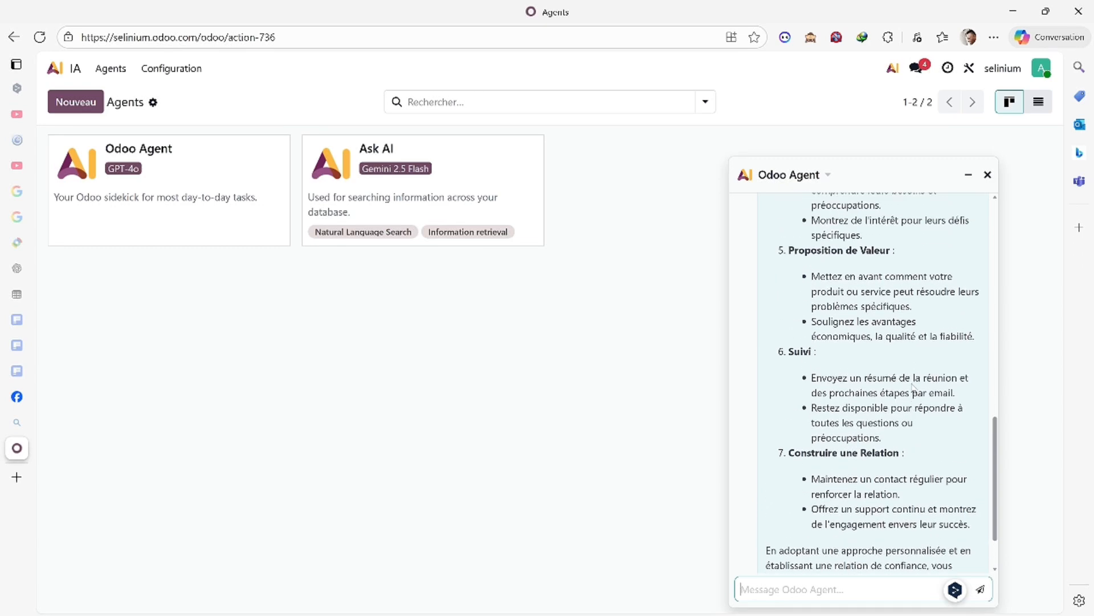
pyautogui.scroll(5, 913, 384)
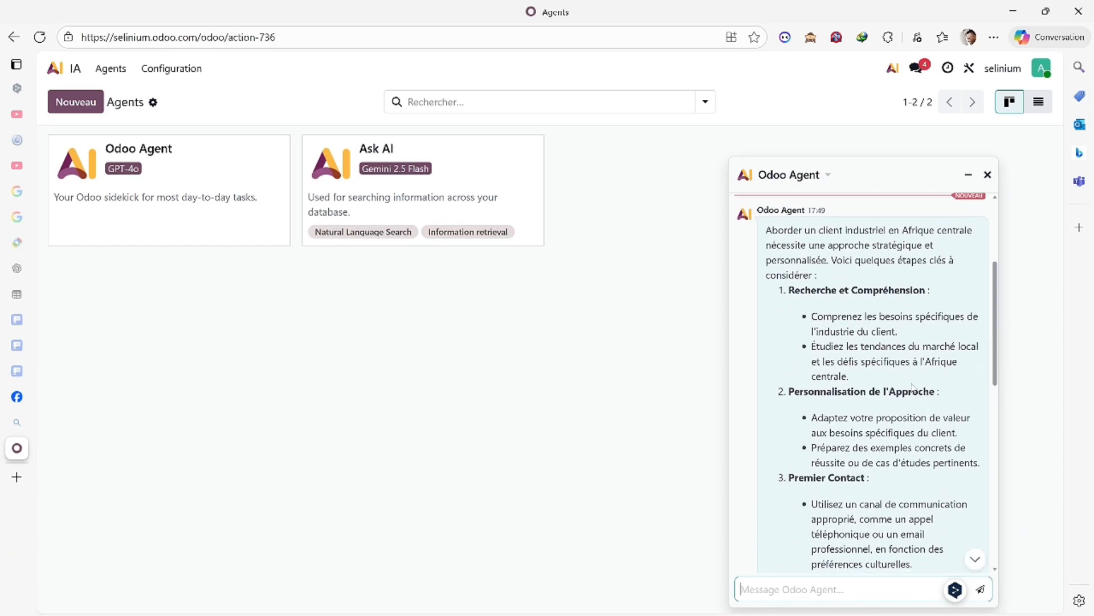
pyautogui.scroll(-10, 914, 441)
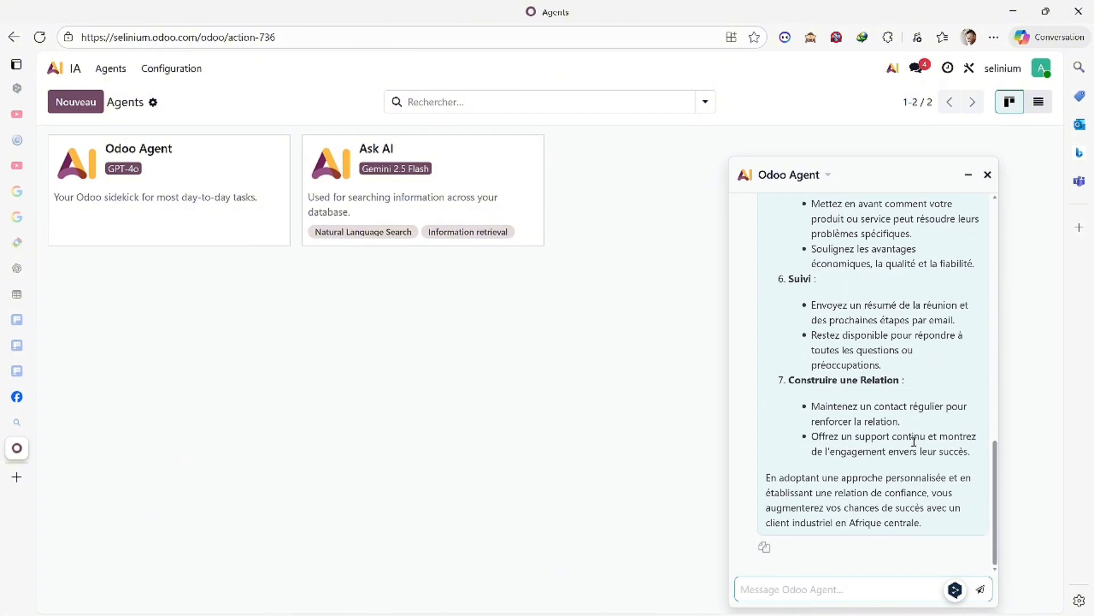
pyautogui.write('@')
pyautogui.press('BackSpace')
pyautogui.write('/')
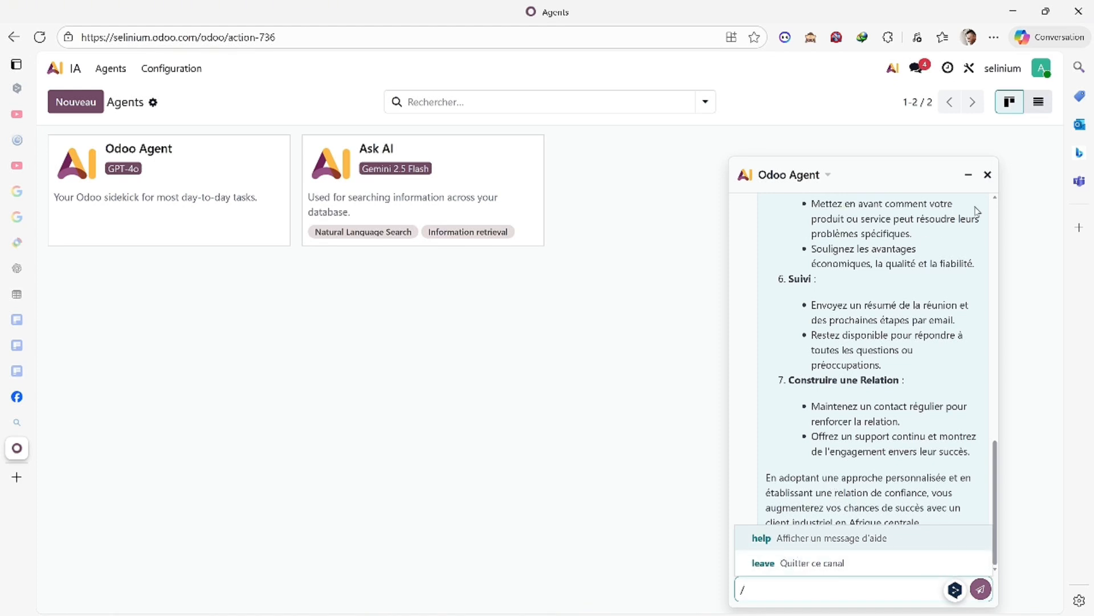
pyautogui.click(965, 173)
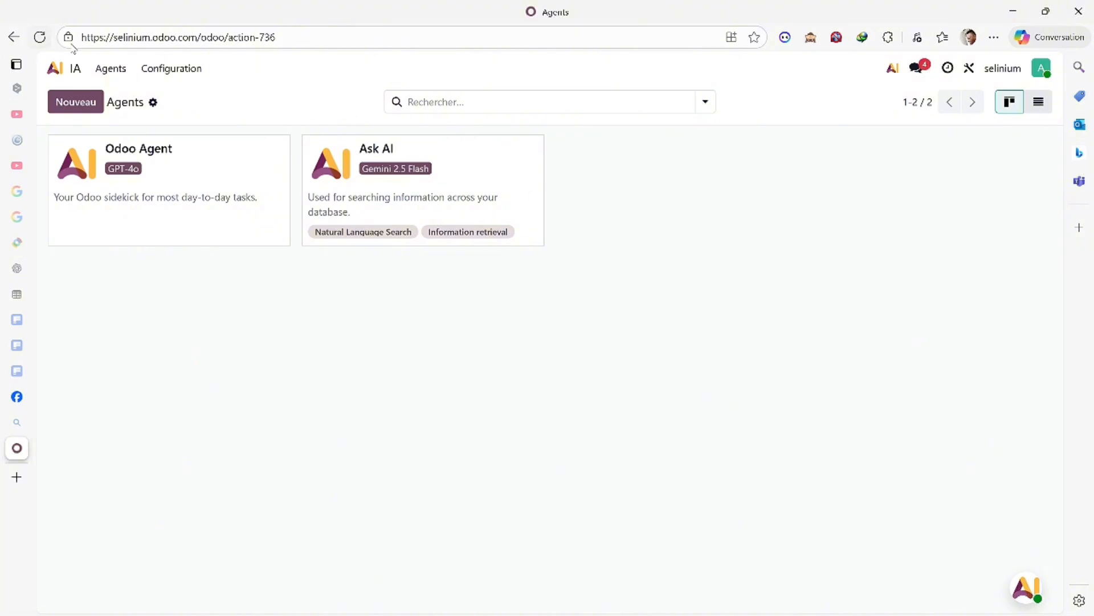
# - Set the expected revenue of the Globetek opportunity in the CRM to 8 000 000 FCFA and return to the pipeline
pyautogui.click(56, 69)
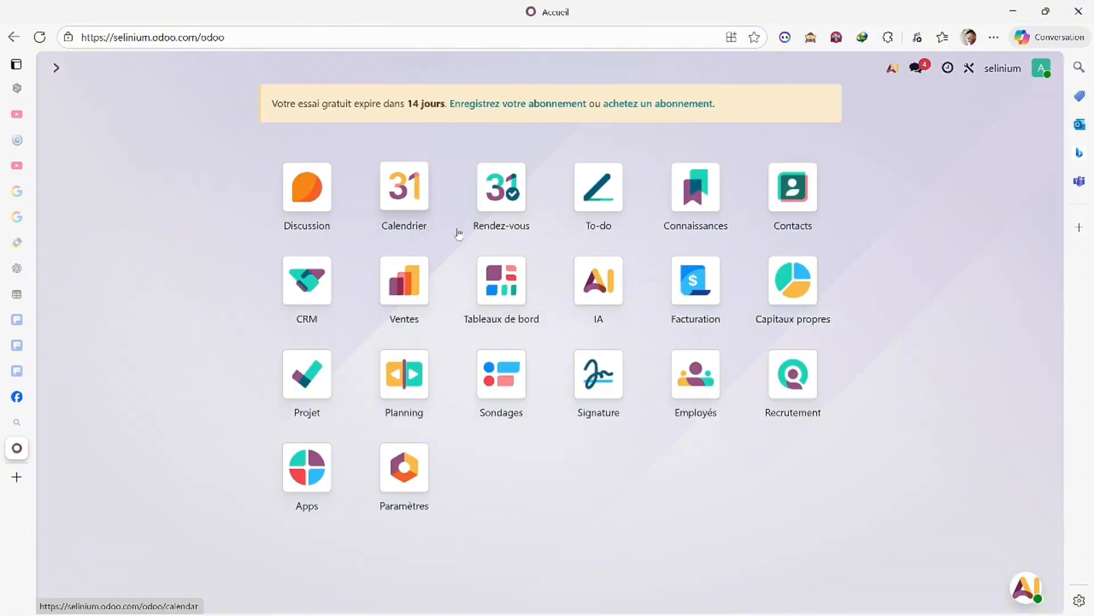
pyautogui.click(323, 280)
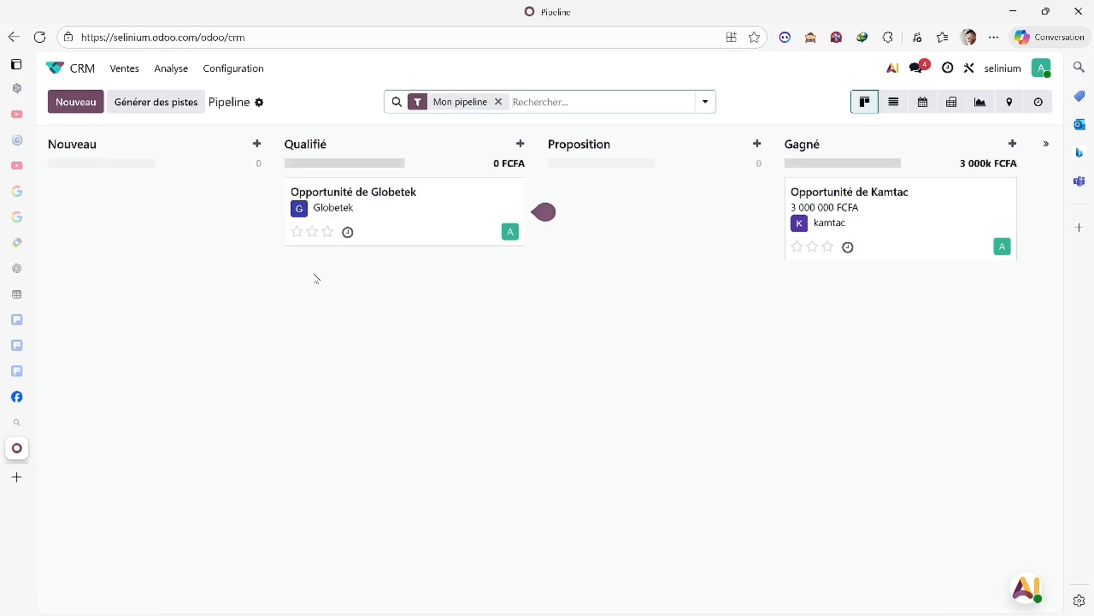
pyautogui.click(377, 203)
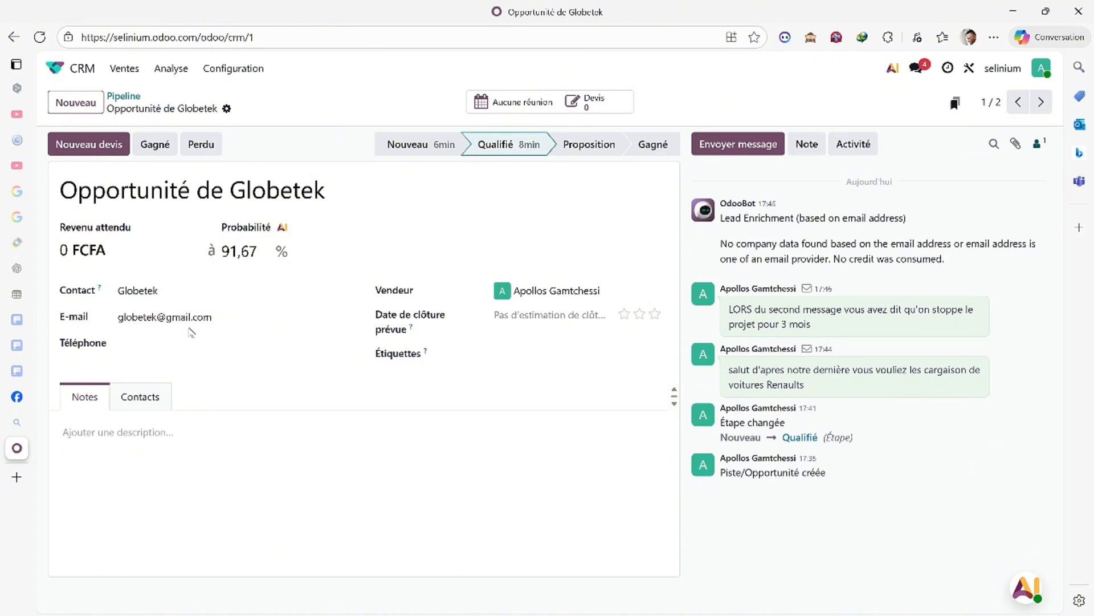
pyautogui.click(61, 249)
pyautogui.write('3000000')
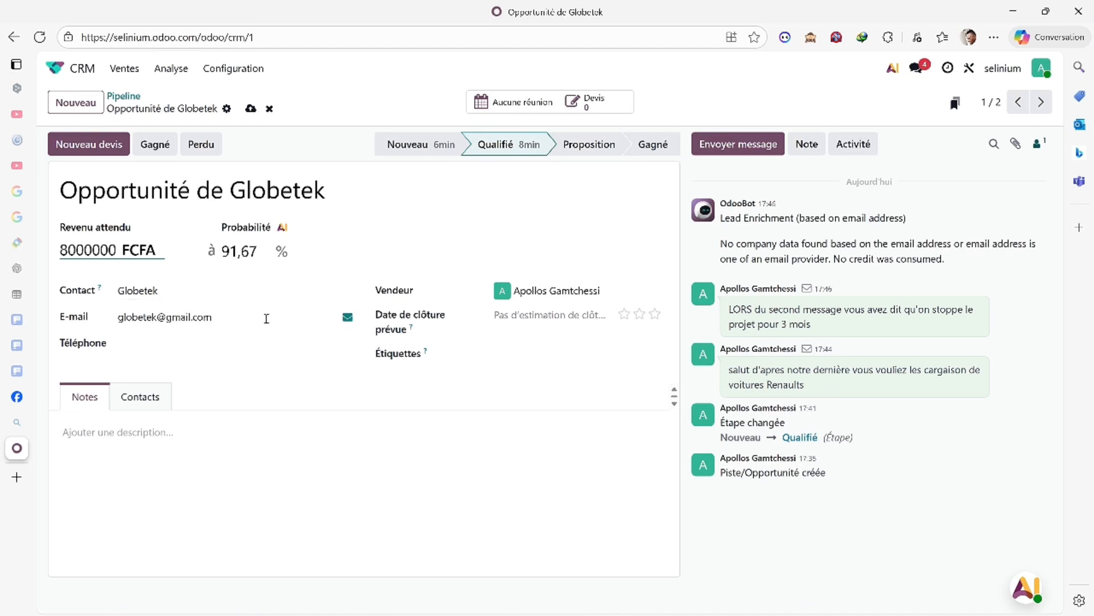
pyautogui.click(297, 359)
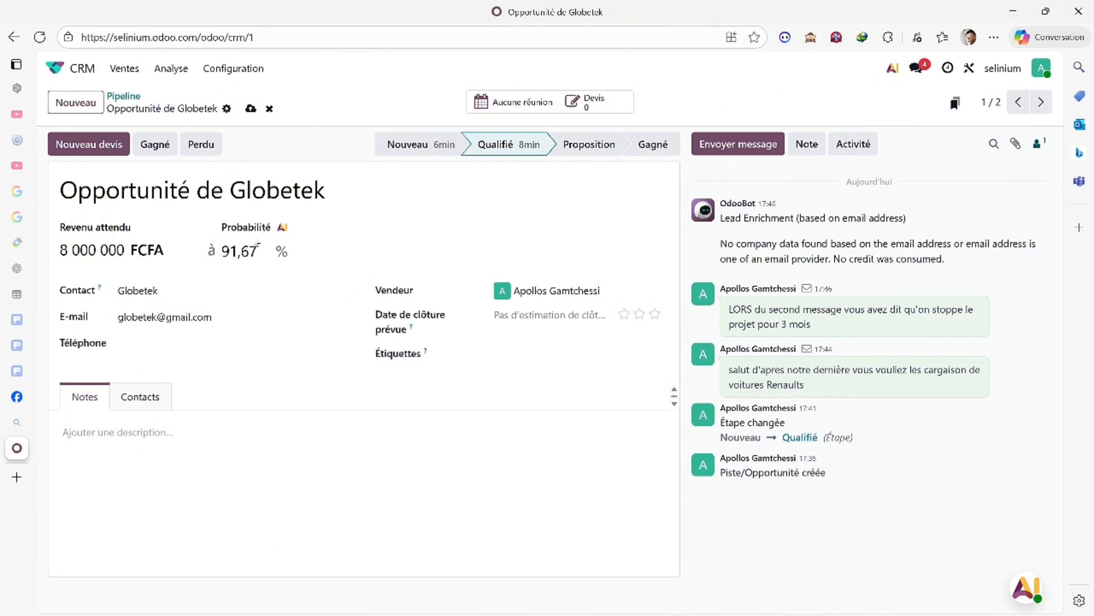
pyautogui.click(120, 98)
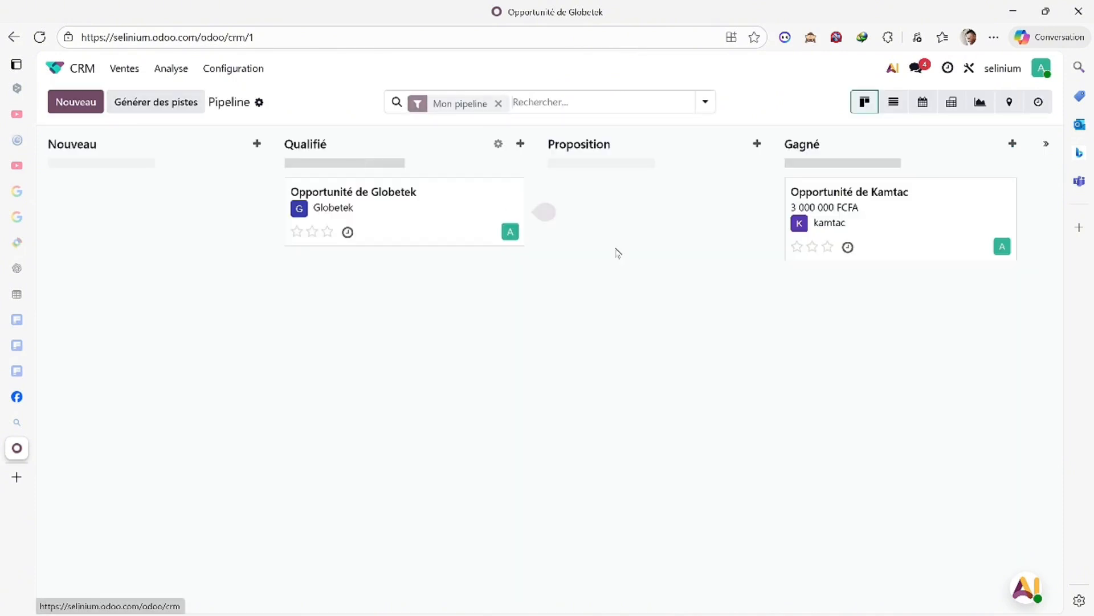
# - From the Kamtac opportunity, open its contact record and save the internal note "societe de transit (moyenne entreprise"
pyautogui.click(896, 201)
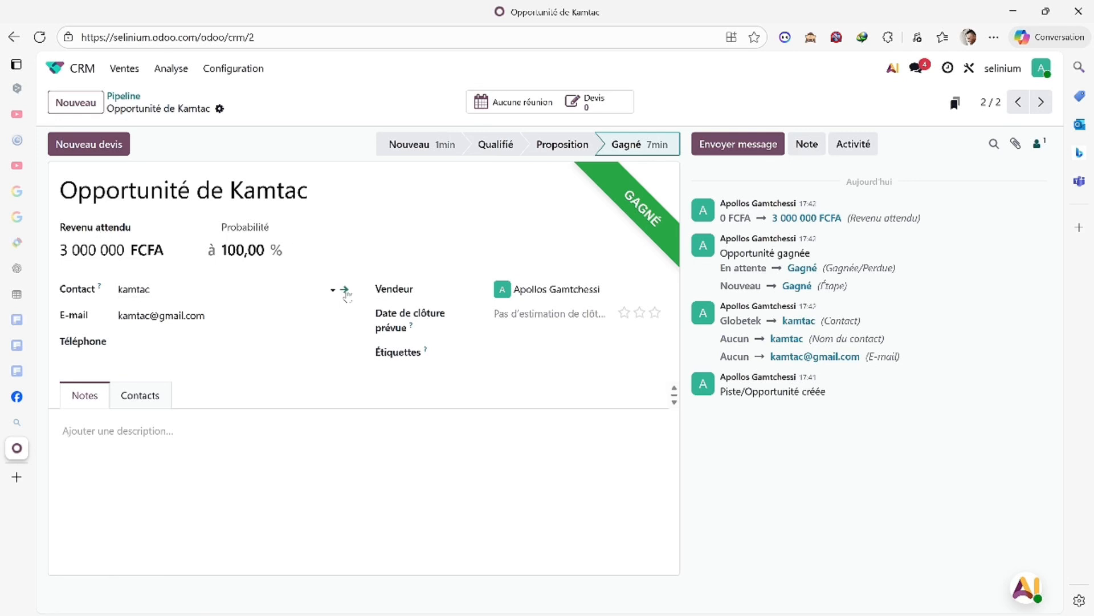
pyautogui.click(345, 291)
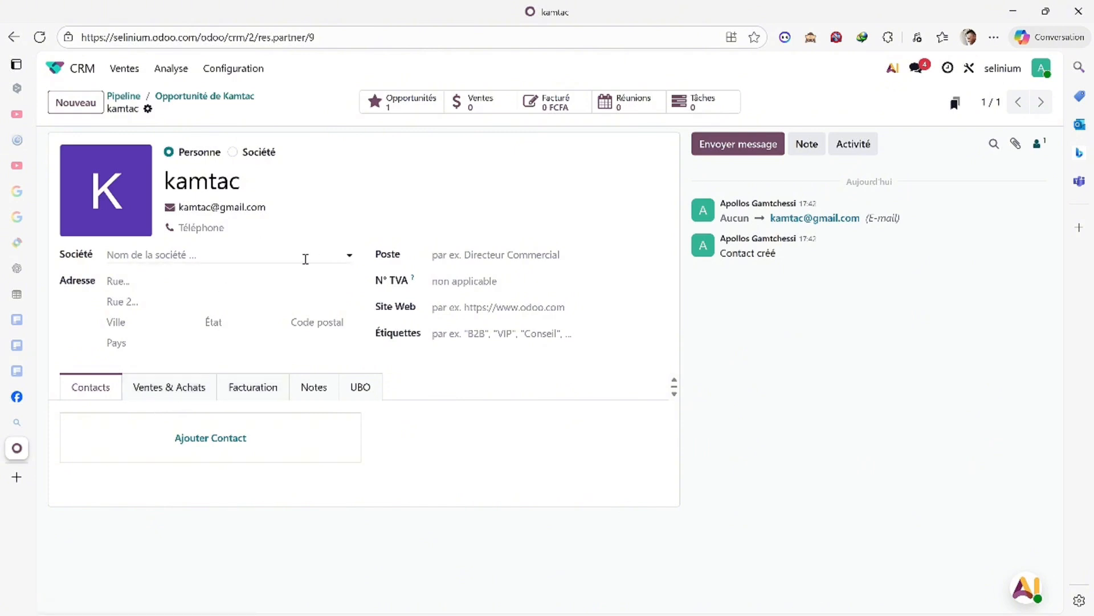
pyautogui.click(306, 259)
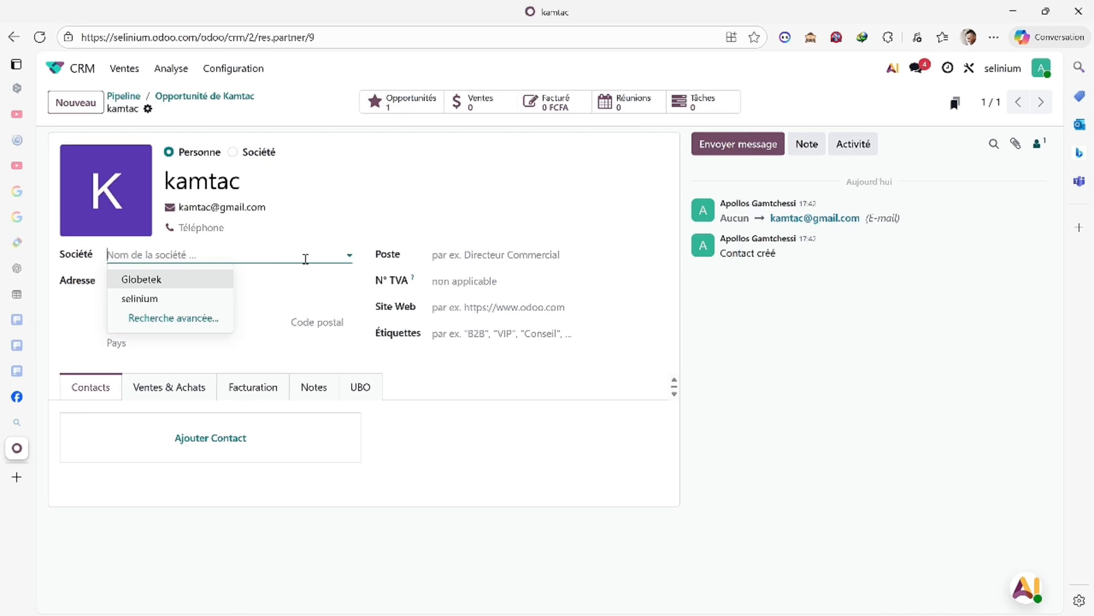
pyautogui.click(437, 371)
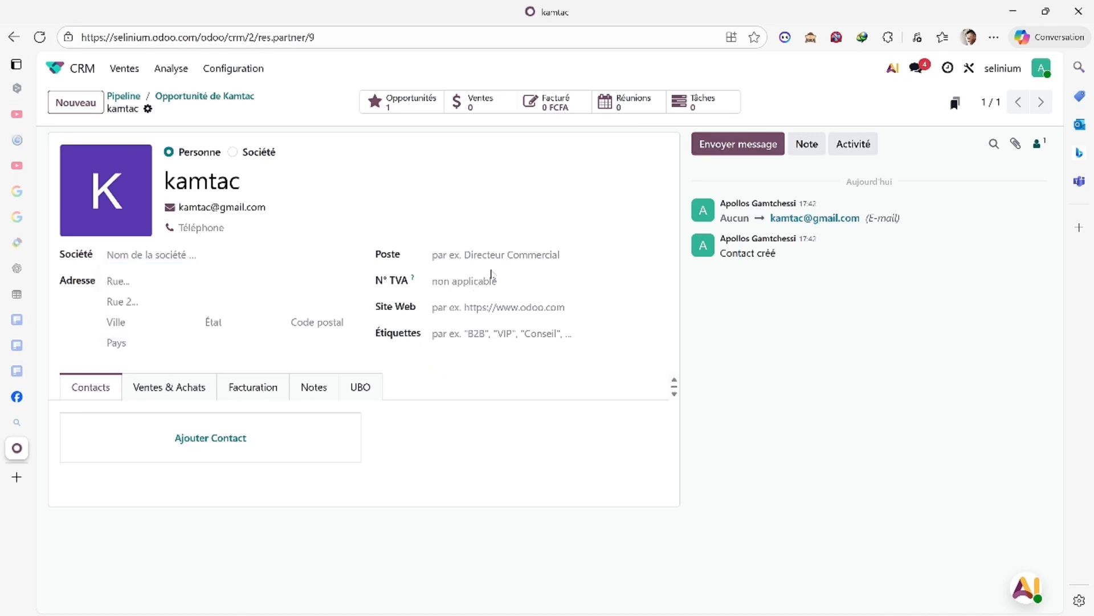
pyautogui.click(496, 254)
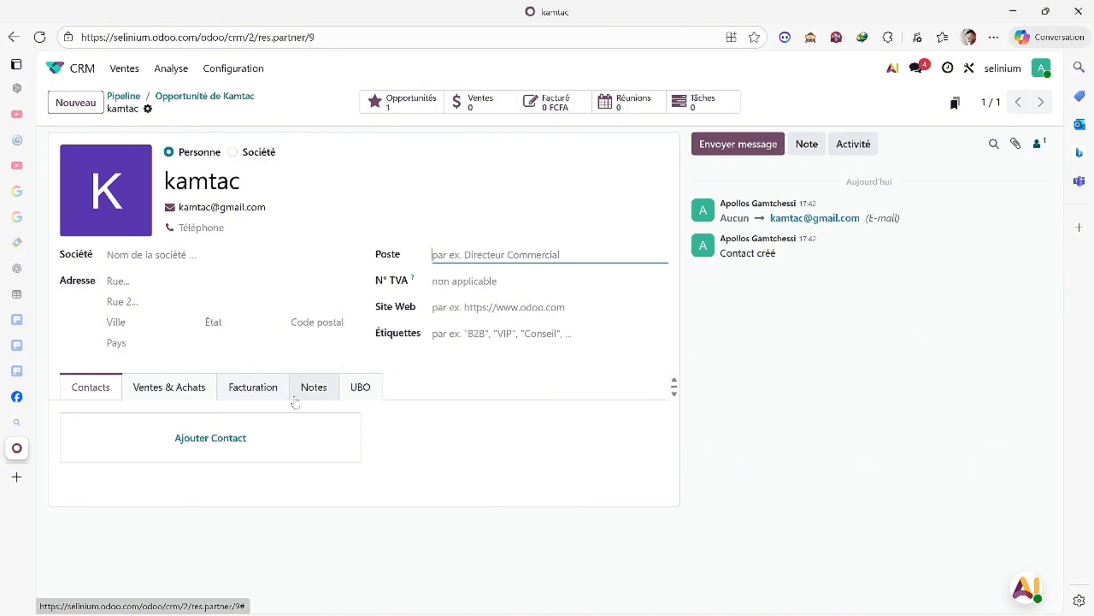
pyautogui.click(298, 399)
pyautogui.write('societe ')
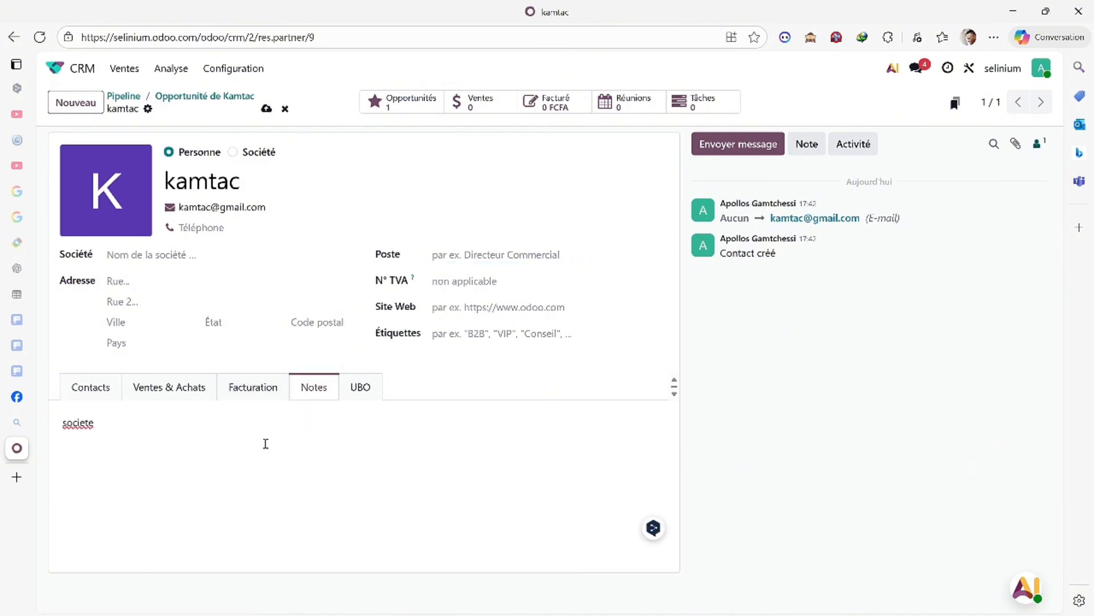
pyautogui.write('de transit  (moyenne entreprise')
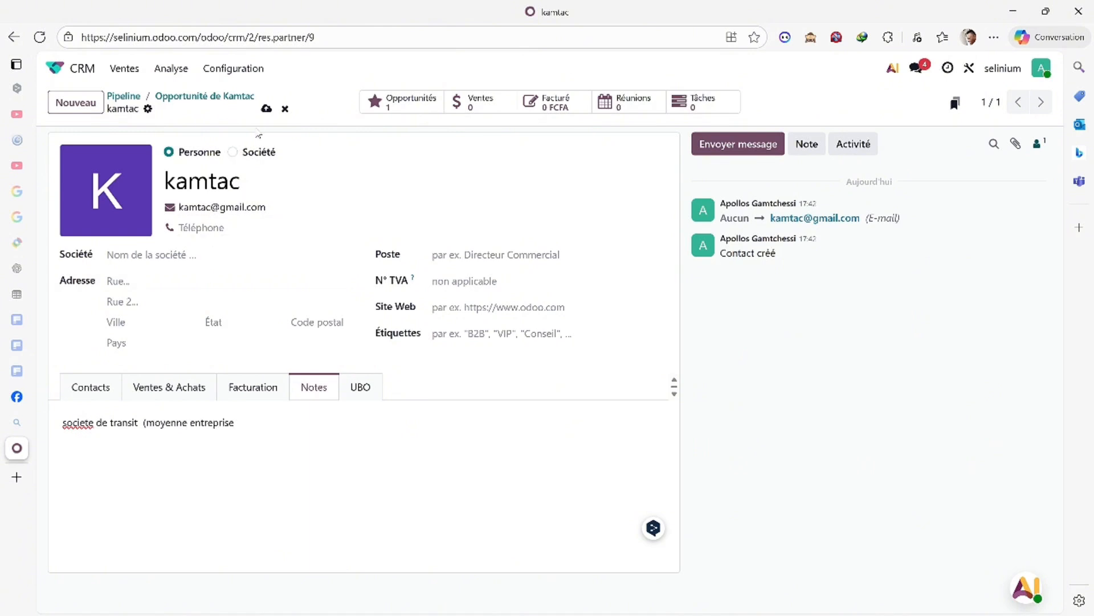
pyautogui.click(267, 108)
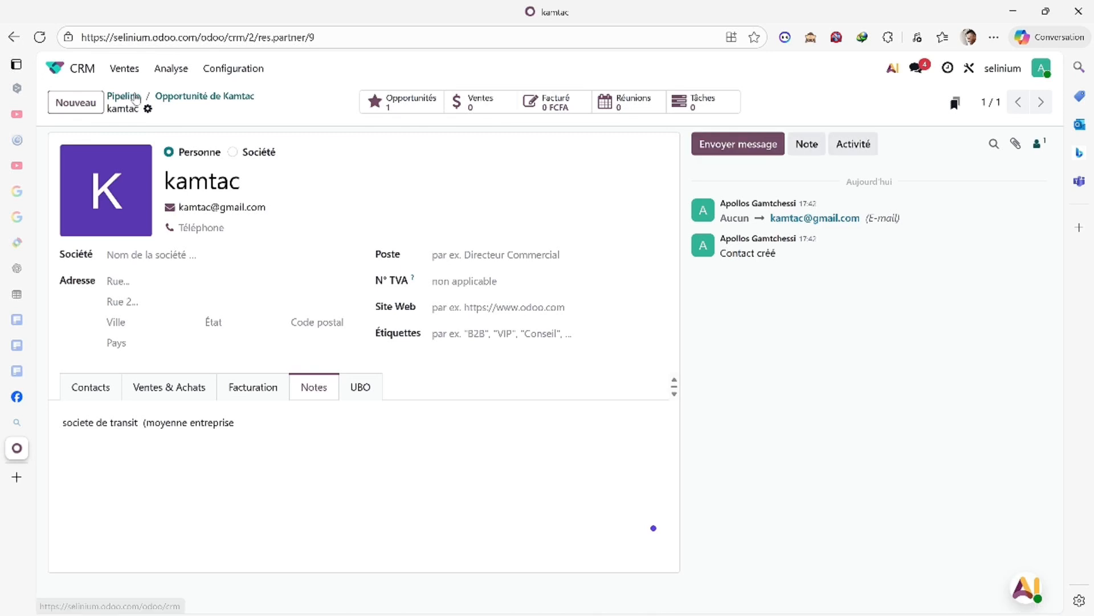
# - From the Globetek opportunity, open its contact record and enter the internal note "société de fabrication , grande organisation"
pyautogui.click(120, 96)
pyautogui.click(403, 225)
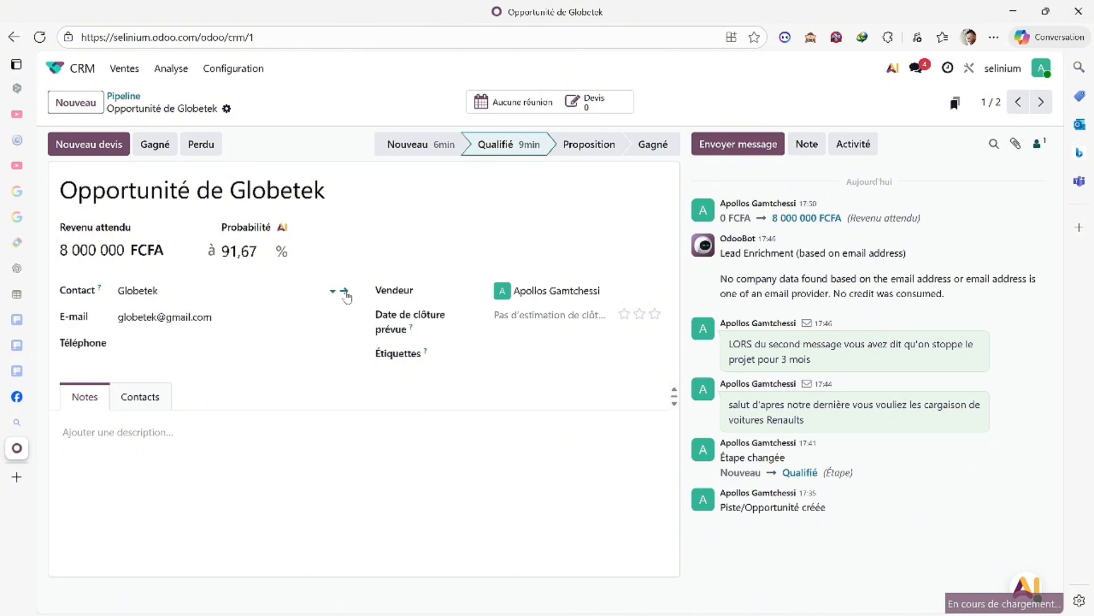
pyautogui.click(344, 292)
pyautogui.click(298, 364)
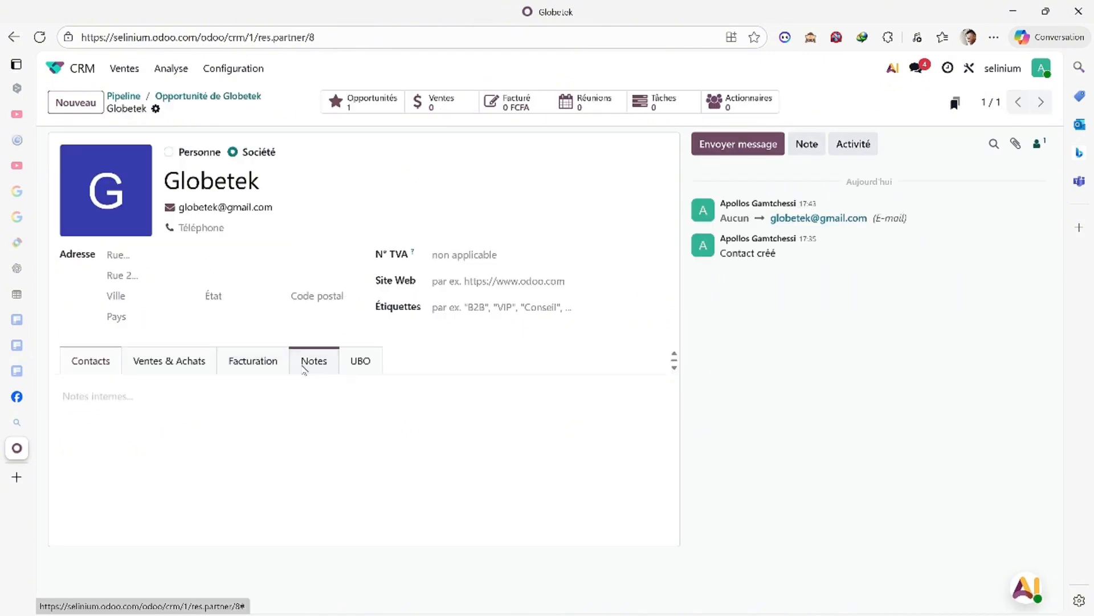
pyautogui.click(264, 406)
pyautogui.write('soci')
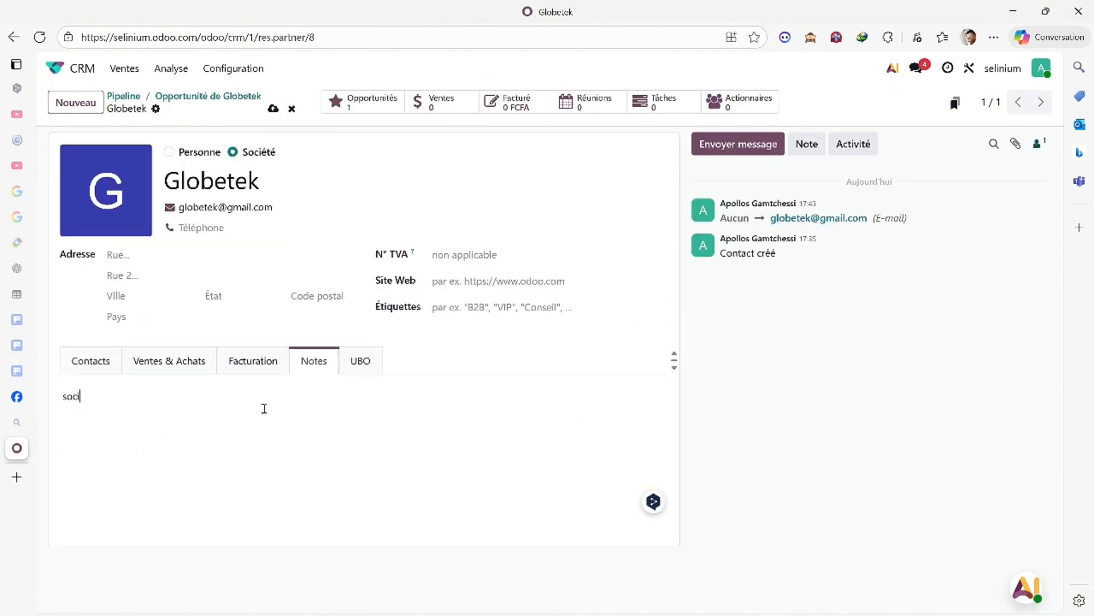
pyautogui.write('été de fabrication , ')
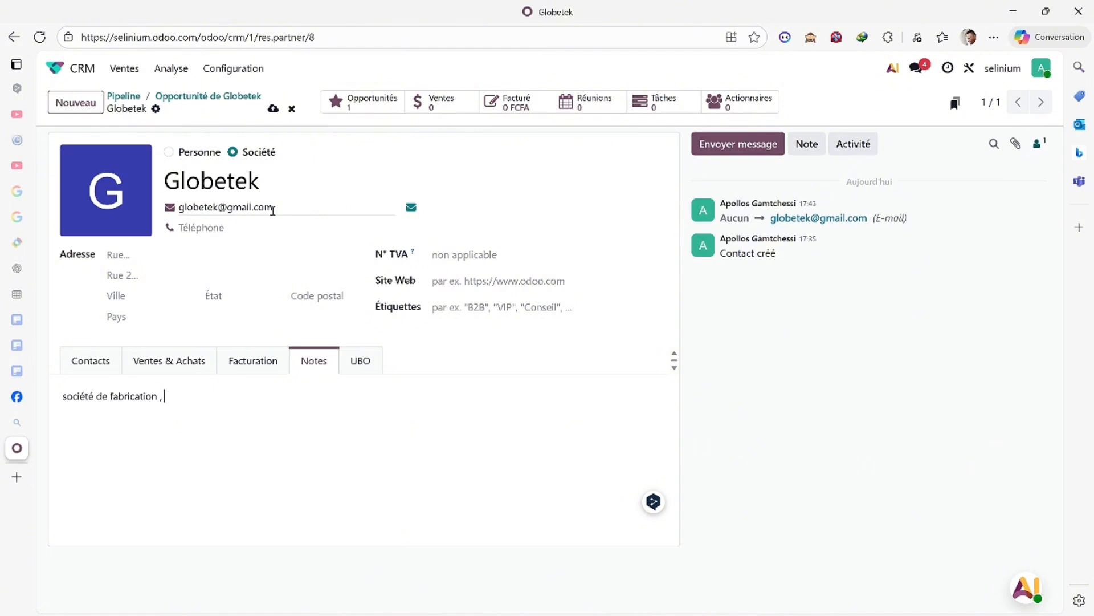
pyautogui.write('grande organisation')
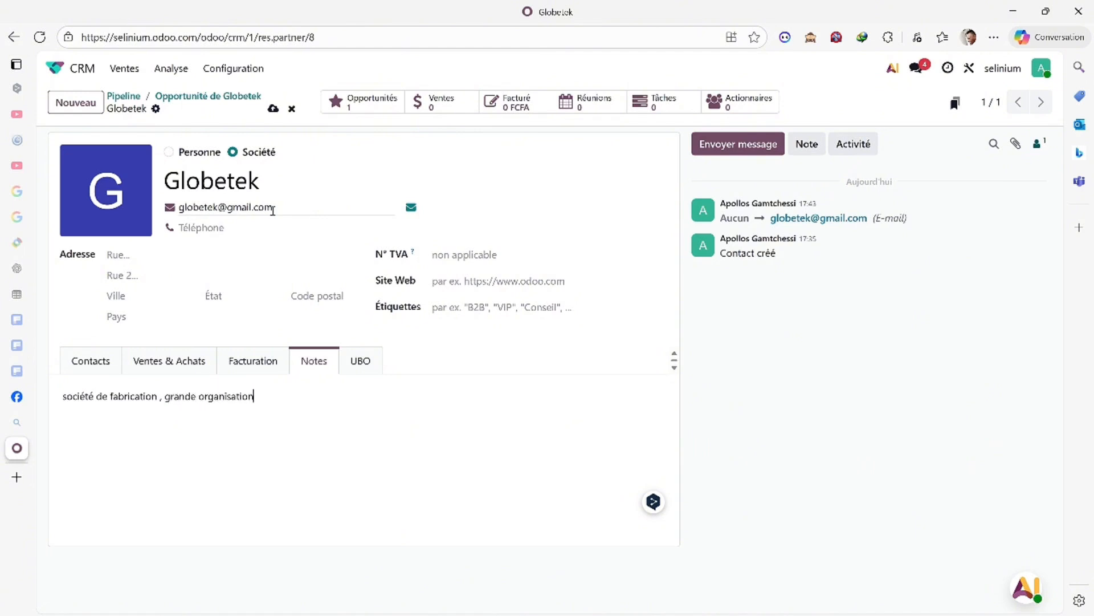
# - Append "multinationale" to the Globetek contact's internal note, save the record, and return to the pipeline
pyautogui.write(' multinationale')
pyautogui.click(273, 108)
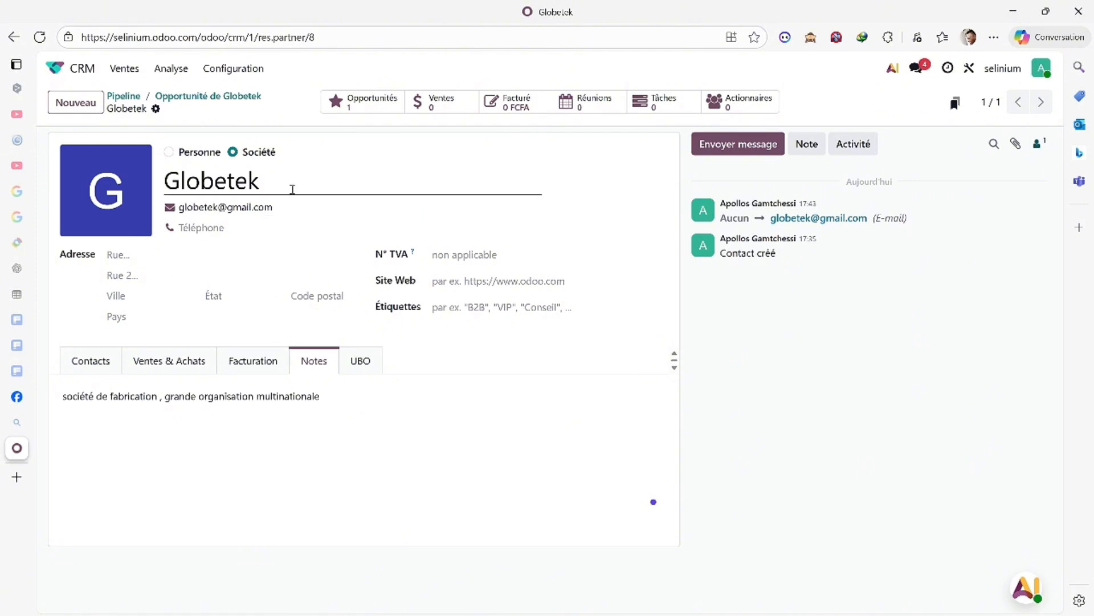
pyautogui.click(129, 98)
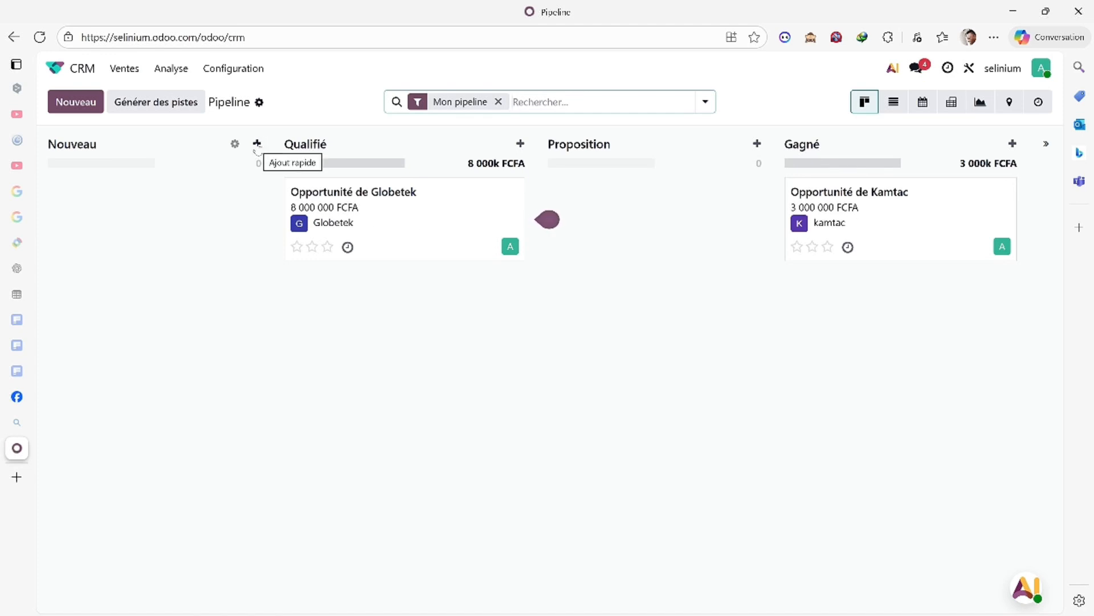
# - Start an opportunity in the Nouveau stage and create its company sicamo with the internal note "société de transit moyenne entreprise"
pyautogui.click(256, 144)
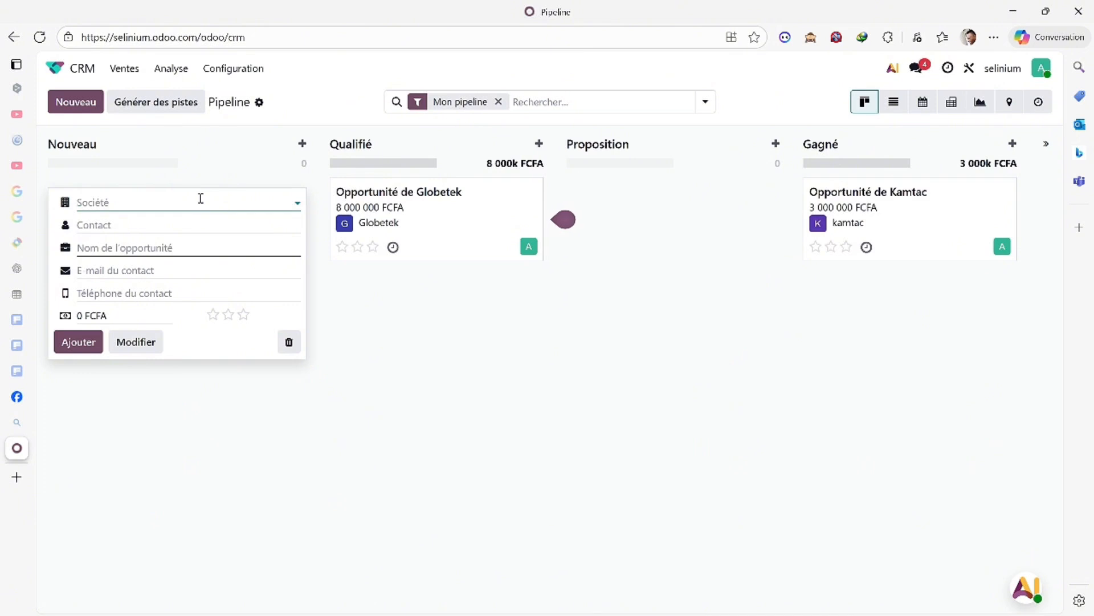
pyautogui.write('si')
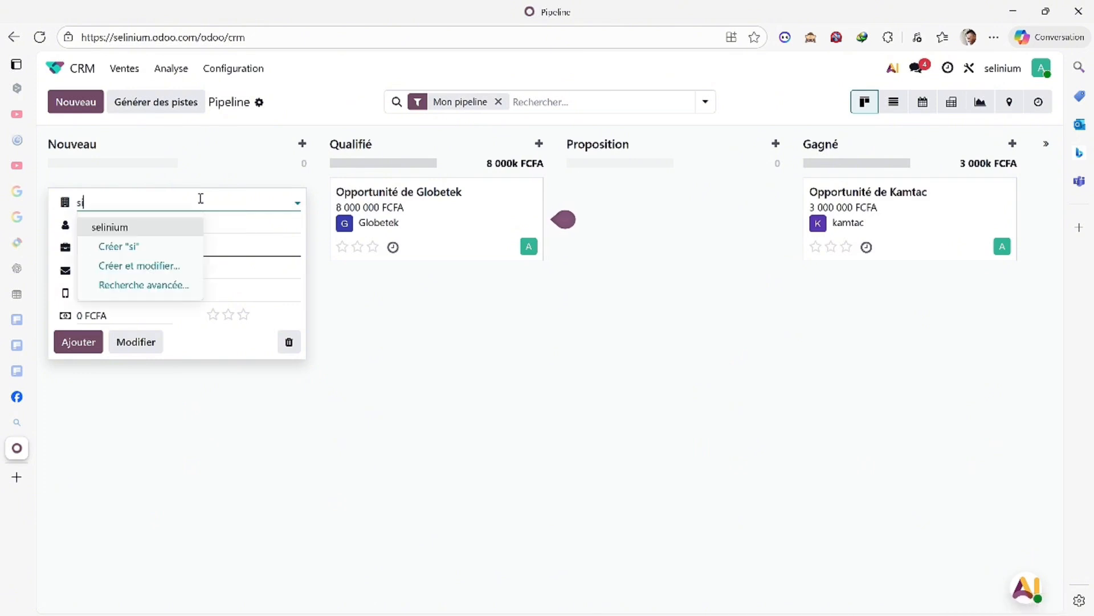
pyautogui.write('camo')
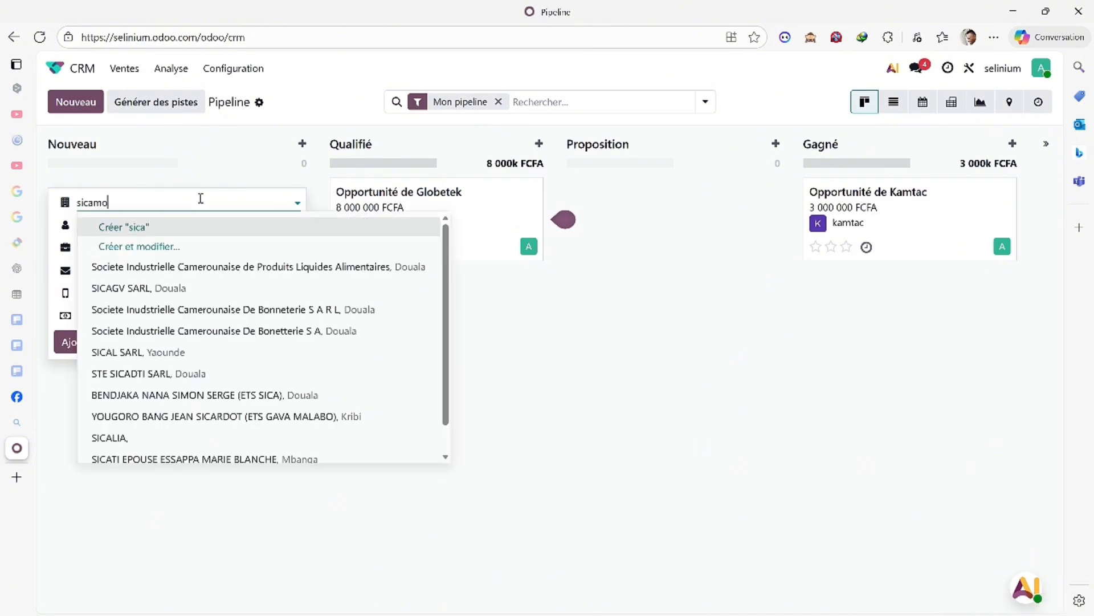
pyautogui.click(170, 246)
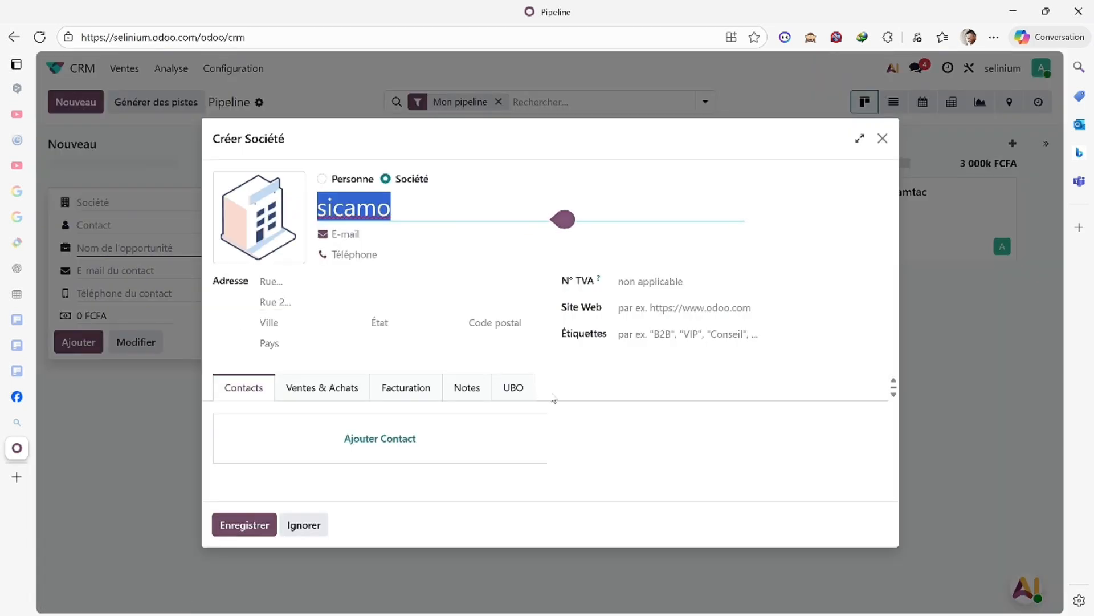
pyautogui.click(469, 388)
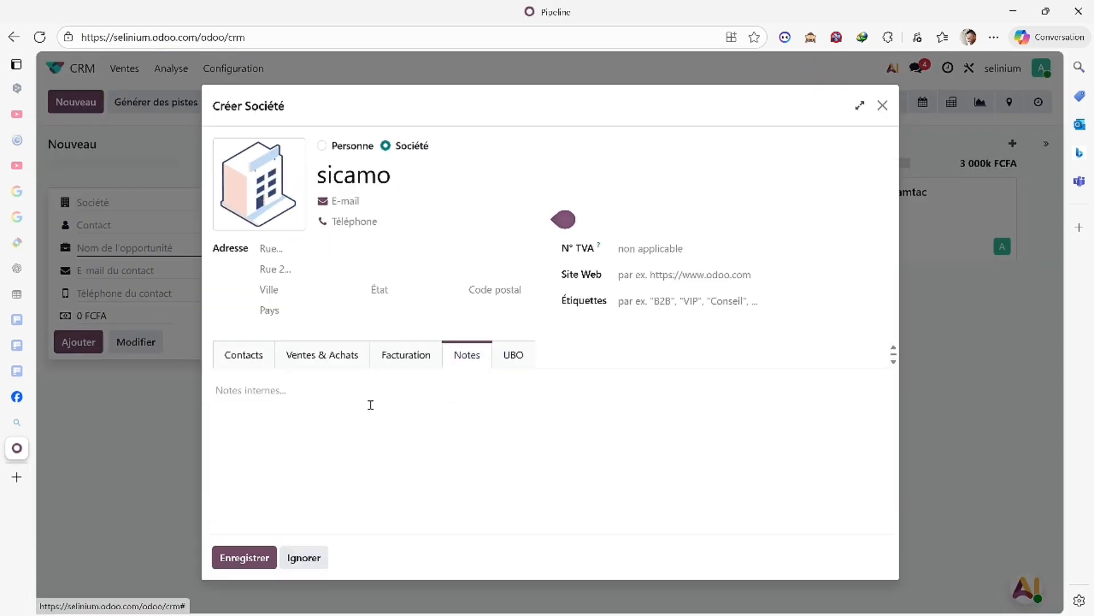
pyautogui.write('socié')
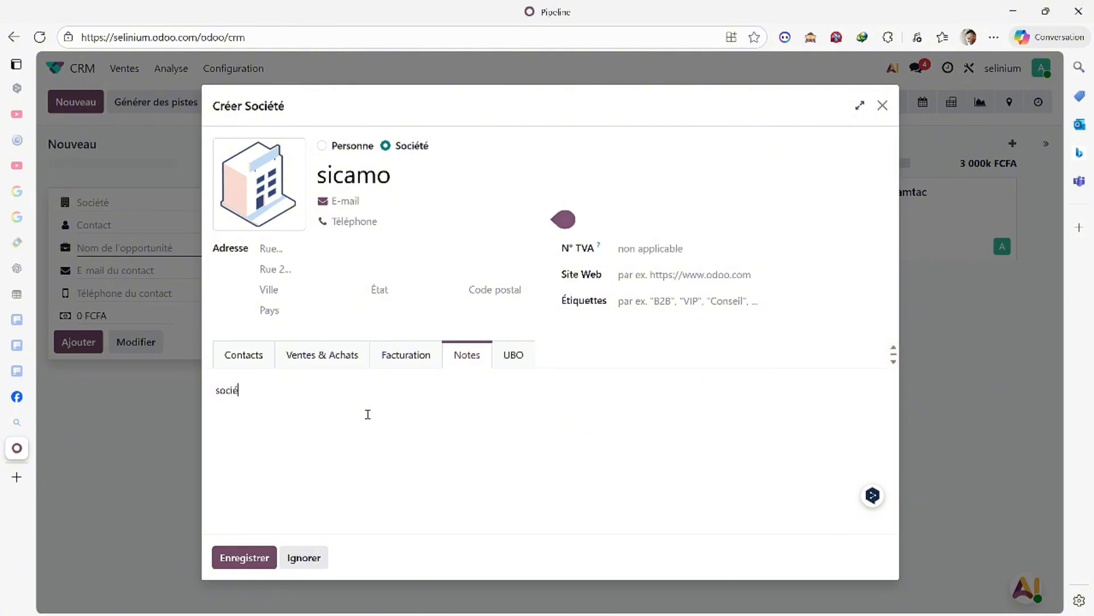
pyautogui.write('té de transit moyenne ')
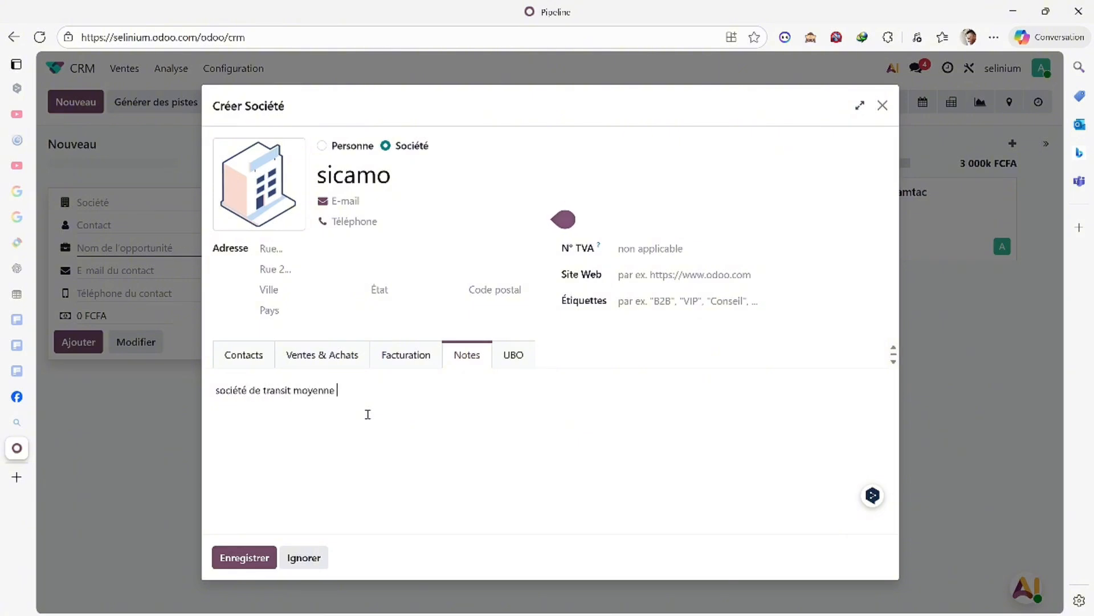
pyautogui.write('entreprise')
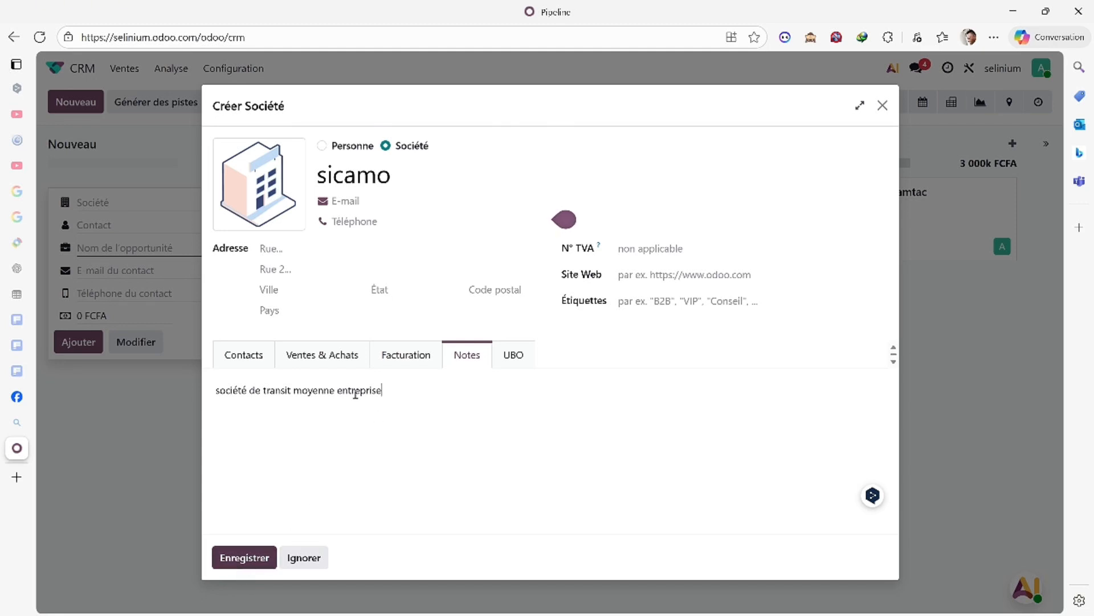
pyautogui.click(243, 557)
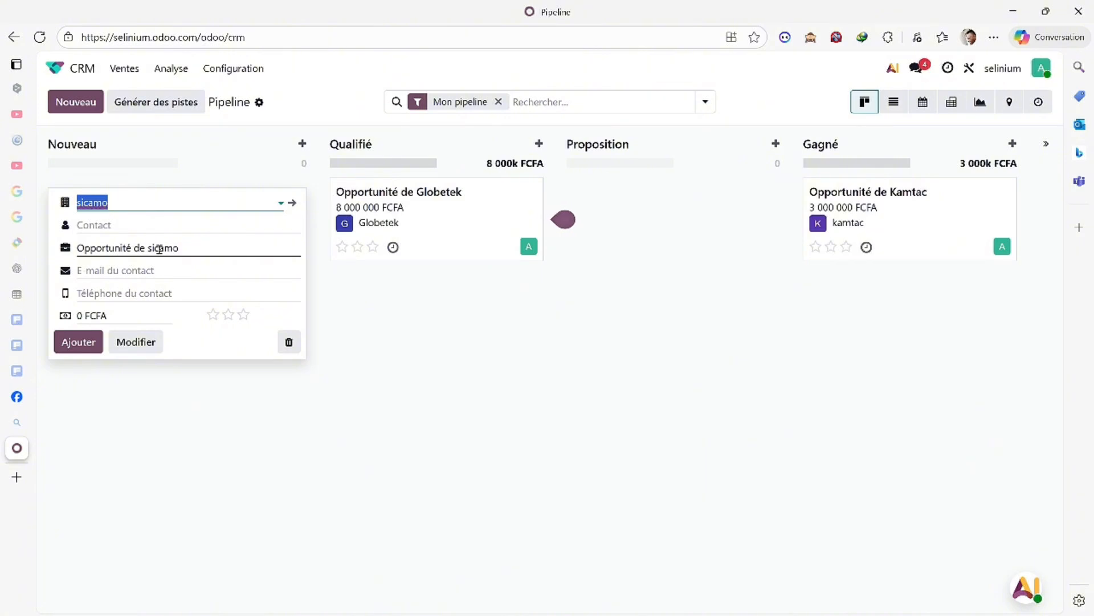
# - Name the new opportunity "Opportunité de sicamo construction pont" and add it to the pipeline
pyautogui.click(186, 249)
pyautogui.write('op')
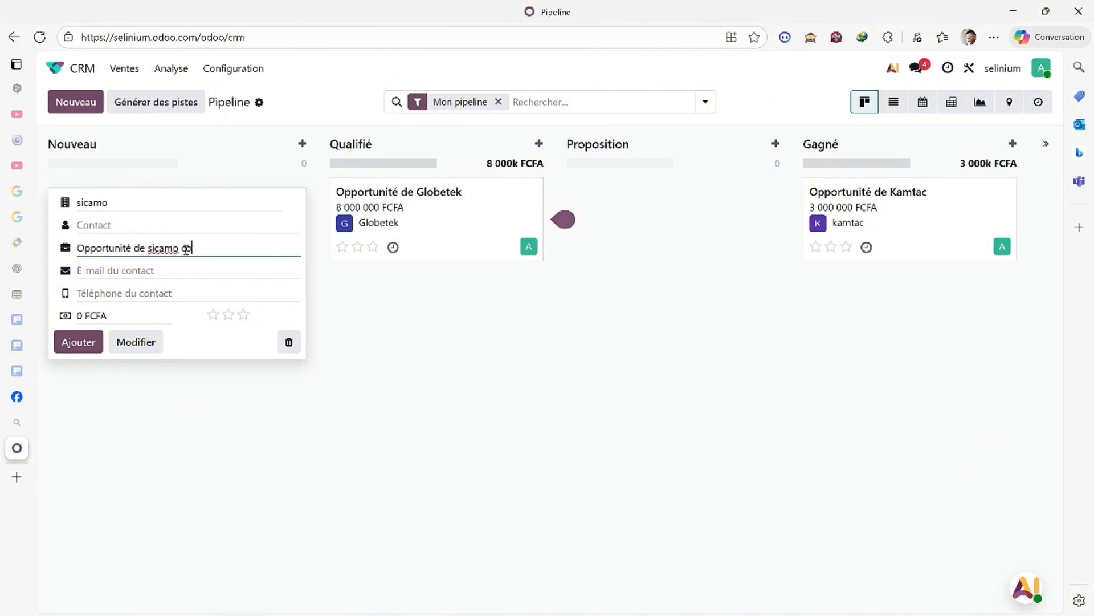
pyautogui.write('nstruction pont')
pyautogui.click(90, 342)
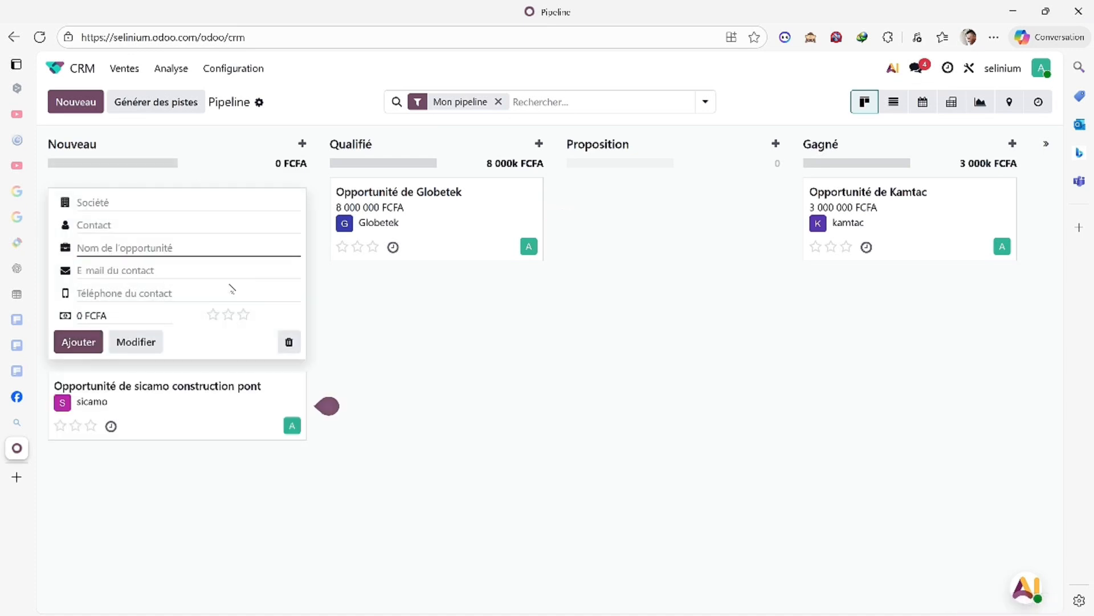
# - Open the sicamo opportunity, examine how the AI calculates its success probability, and return to the pipeline
pyautogui.click(210, 393)
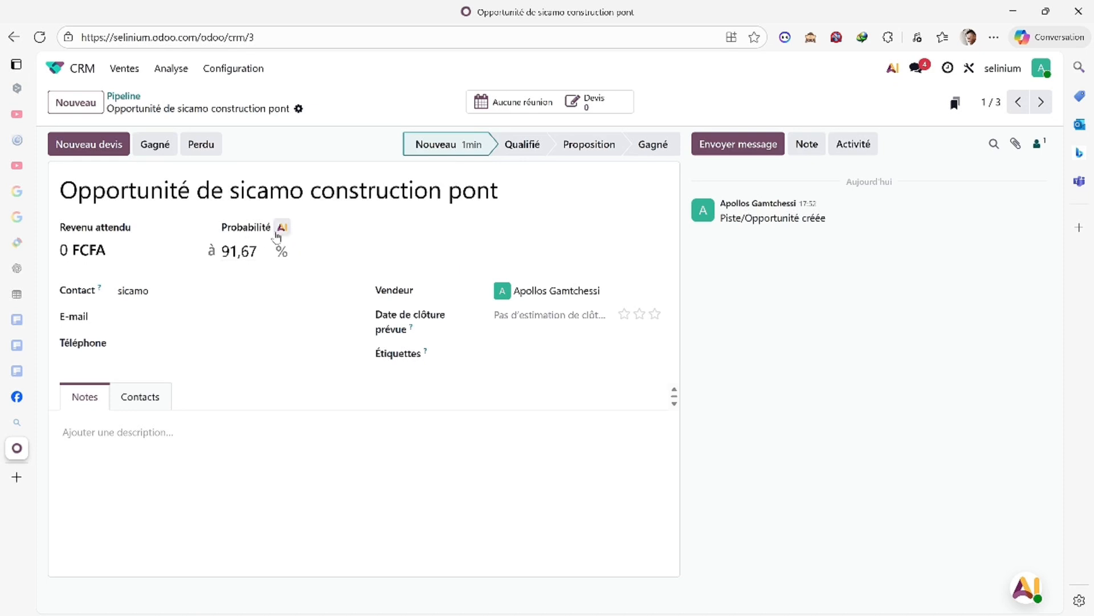
pyautogui.click(280, 230)
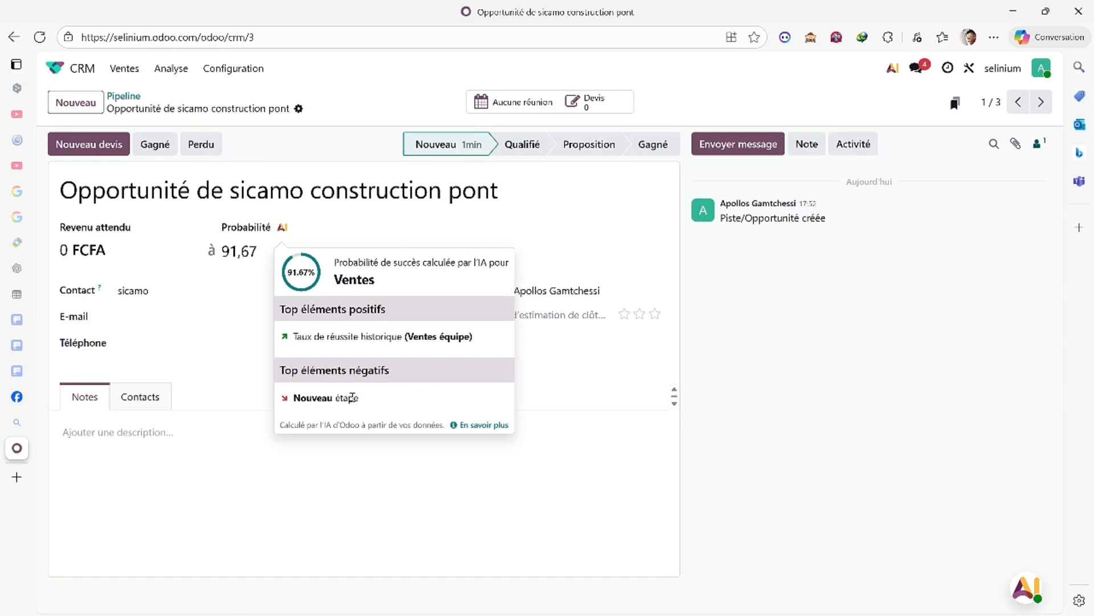
pyautogui.click(318, 465)
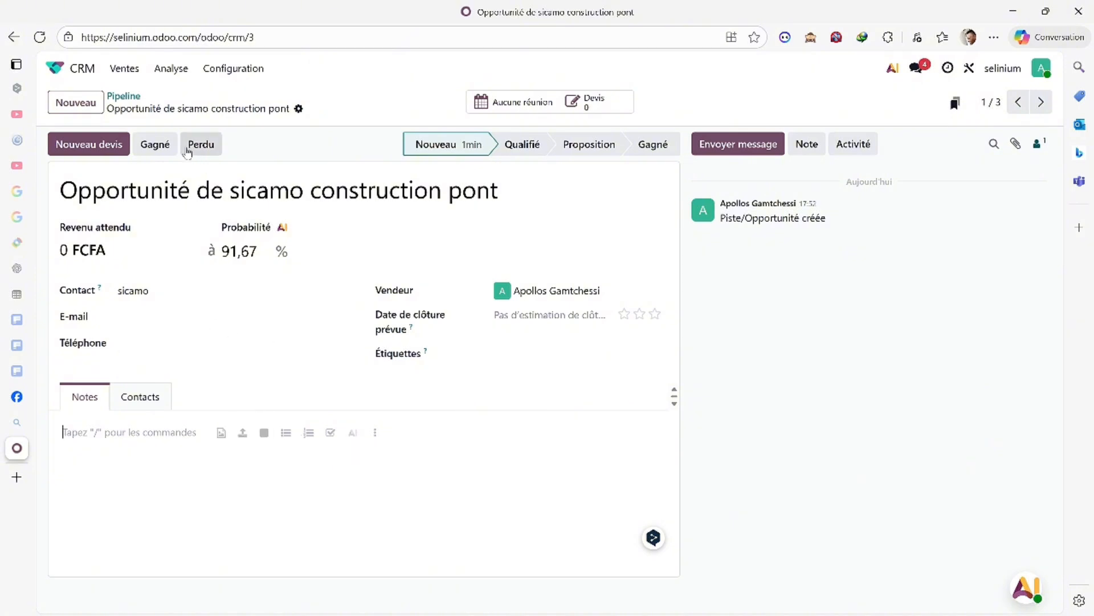
pyautogui.click(123, 96)
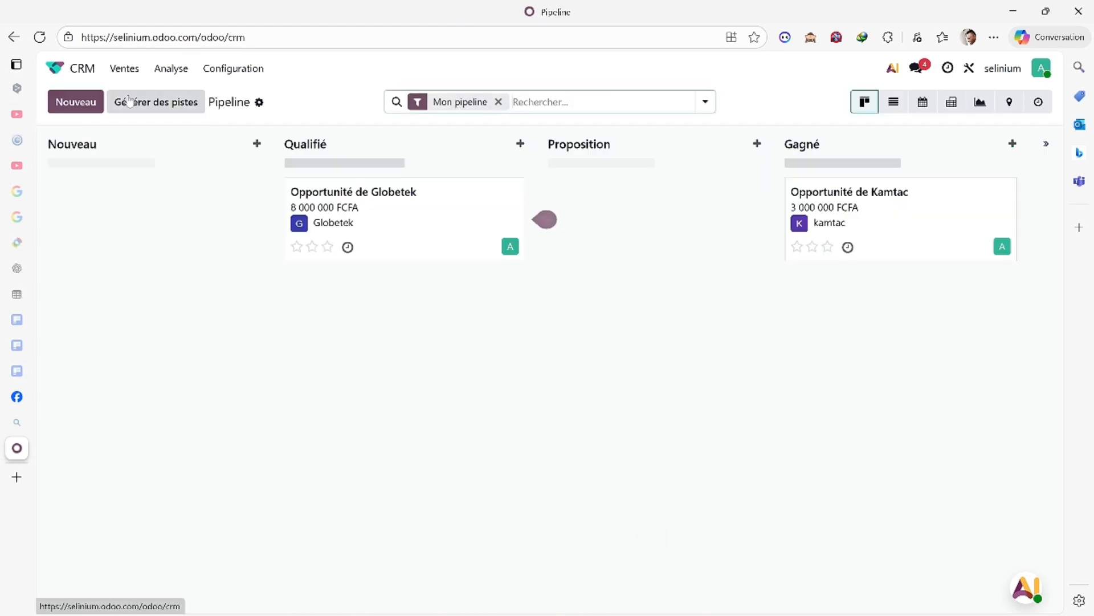
# - Save the note "socizté transit moyenne entreprise" on the Kamtac opportunity and return to the pipeline
pyautogui.click(880, 215)
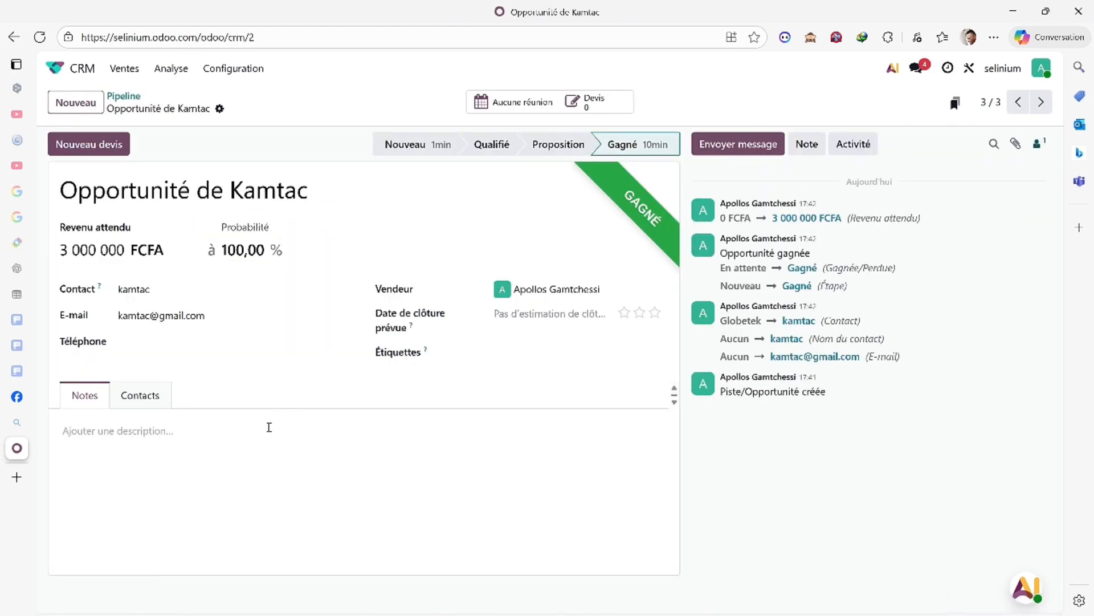
pyautogui.click(240, 448)
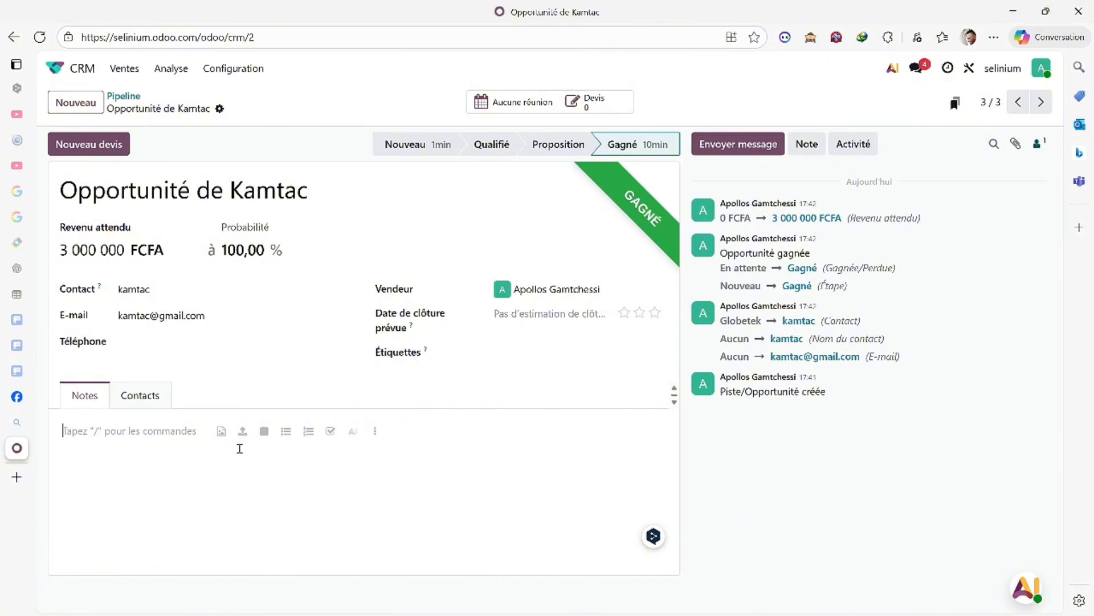
pyautogui.write('socizt')
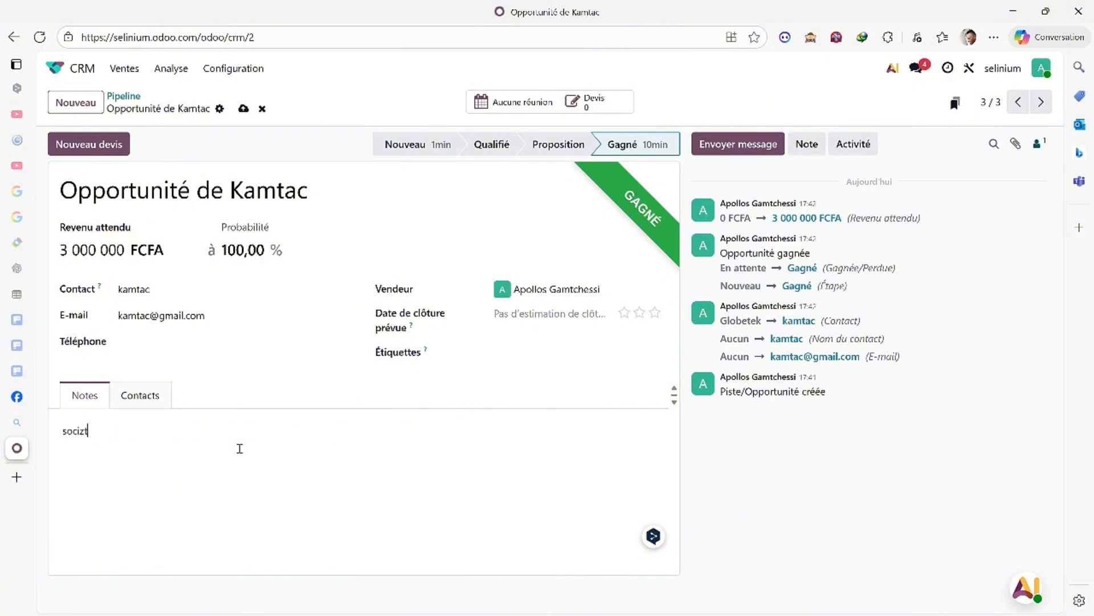
pyautogui.write('é transit moyenne entreprise')
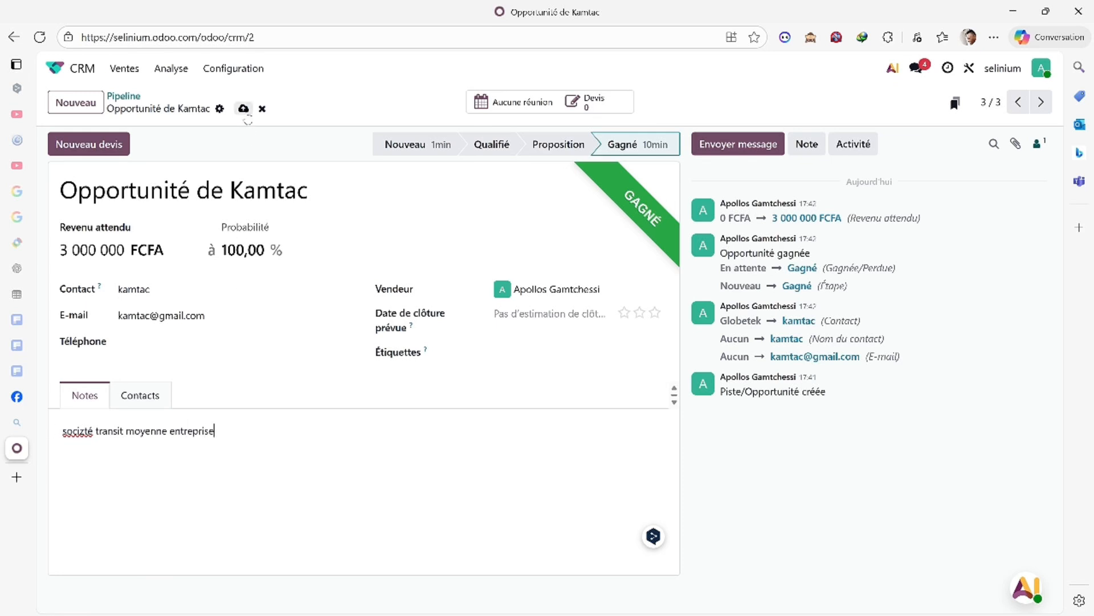
pyautogui.click(244, 108)
pyautogui.click(135, 102)
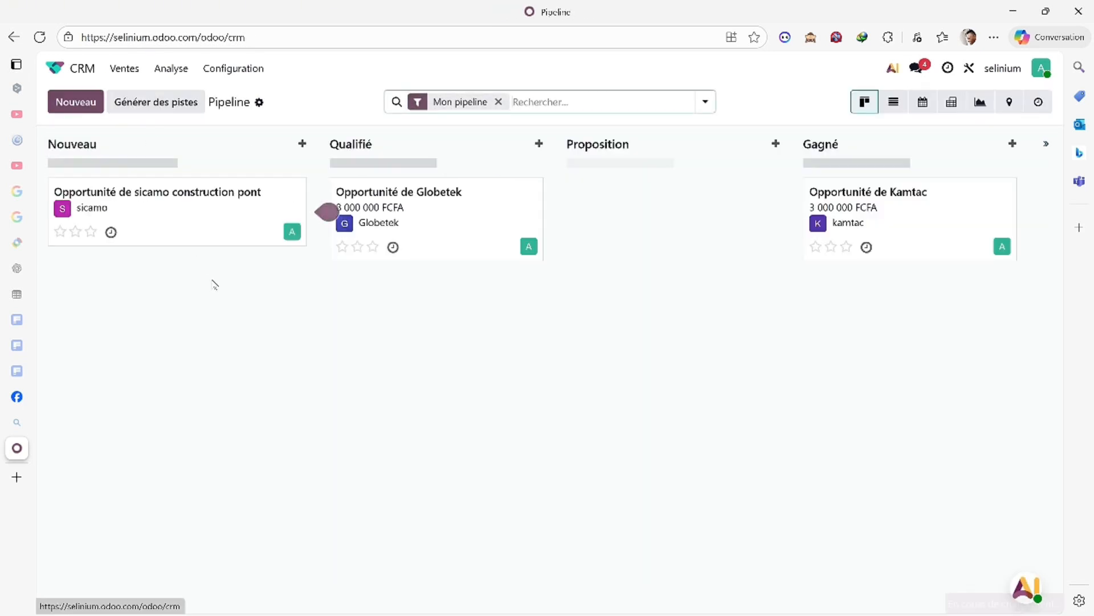
# - Save the note "société de transit" on the sicamo opportunity and return to the pipeline
pyautogui.click(188, 217)
pyautogui.click(178, 456)
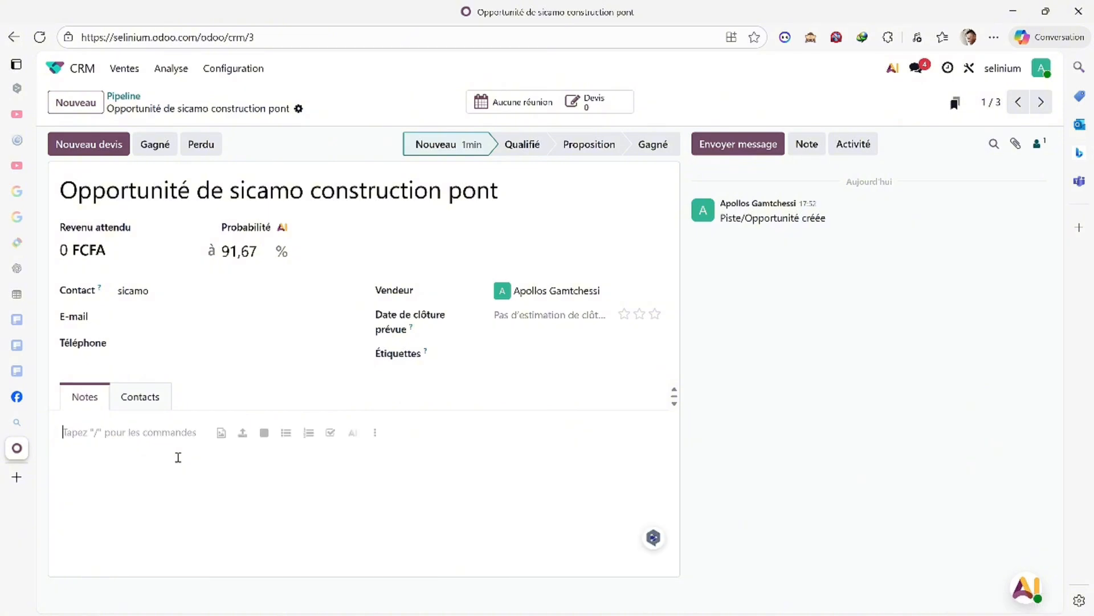
pyautogui.write('société')
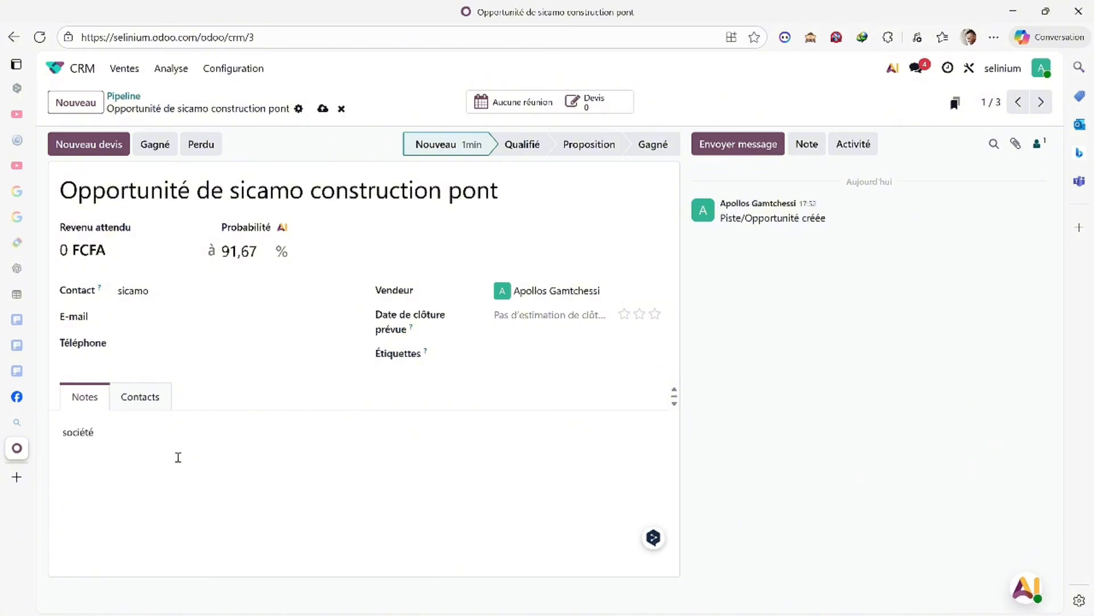
pyautogui.write(' de transit')
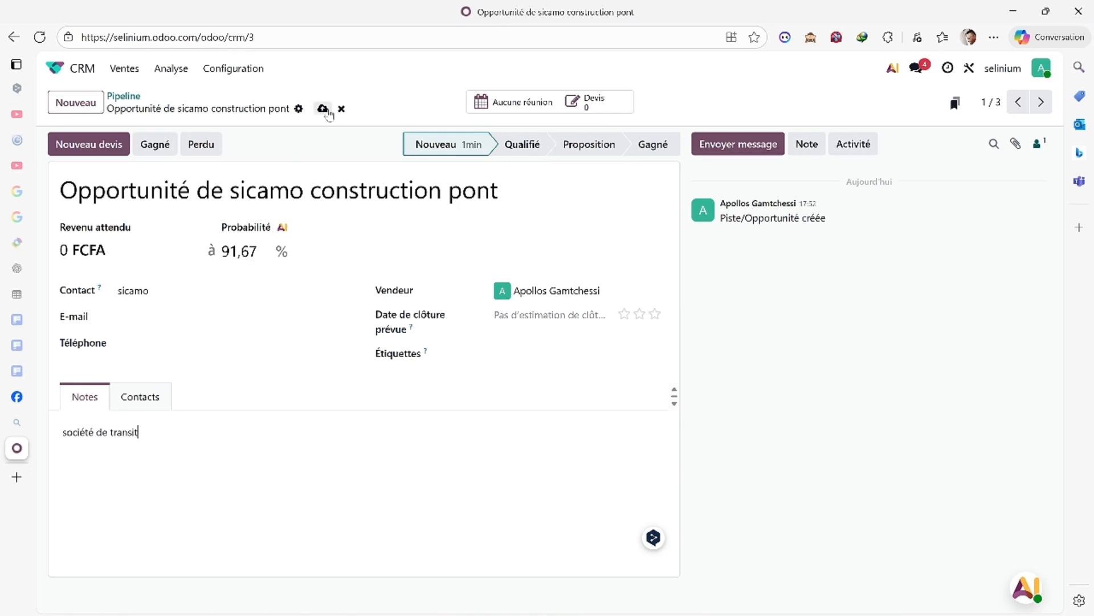
pyautogui.click(323, 108)
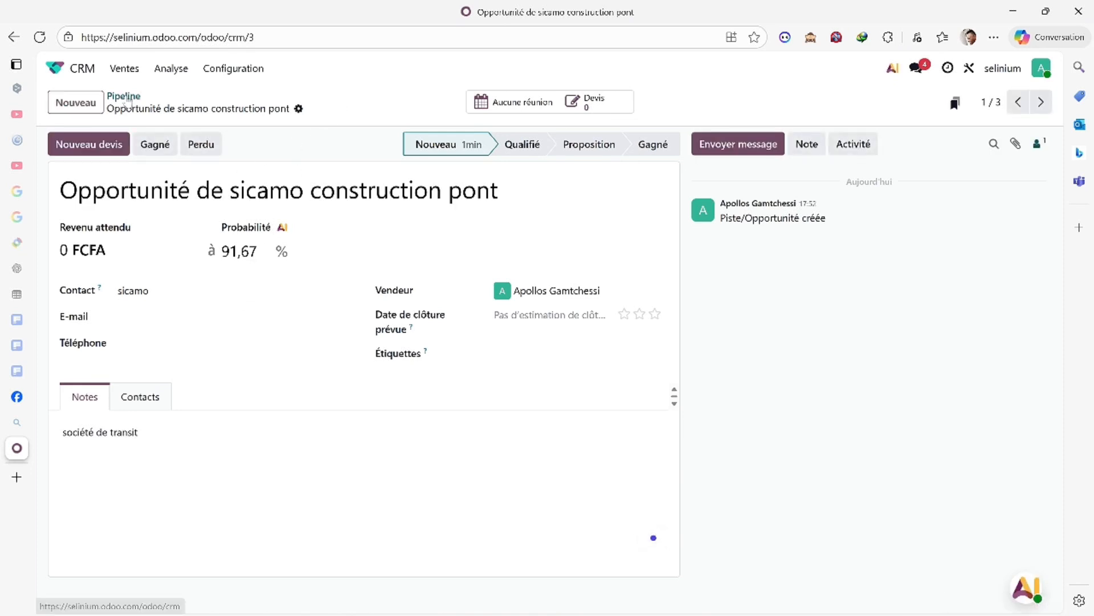
pyautogui.click(125, 97)
# - Open the Globetek opportunity's form in Studio and insert an AI field between the contact details and the Notes section
pyautogui.click(407, 203)
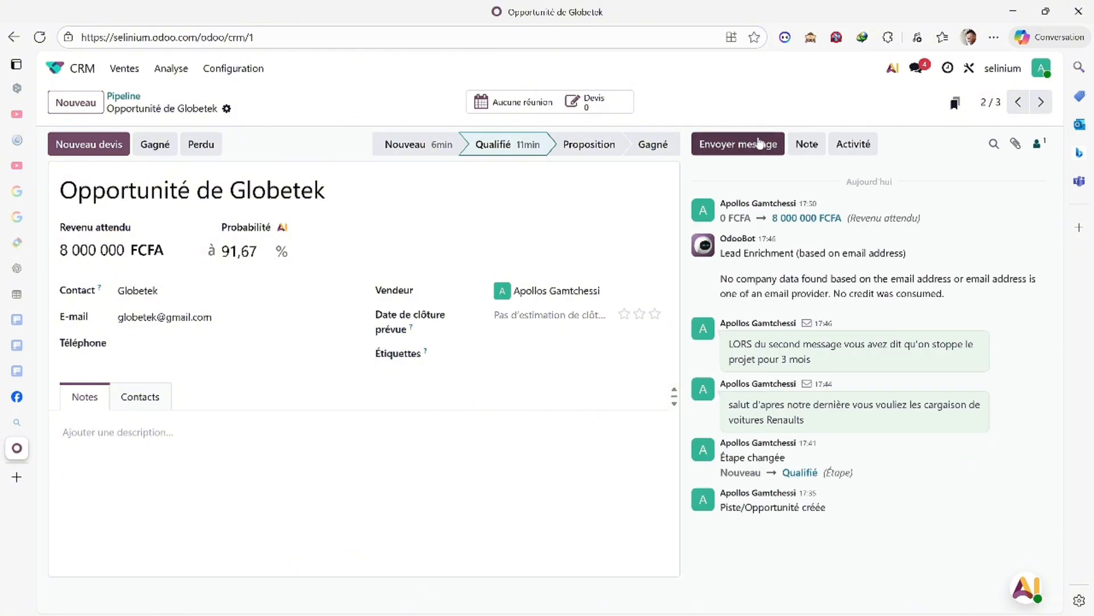
pyautogui.click(968, 69)
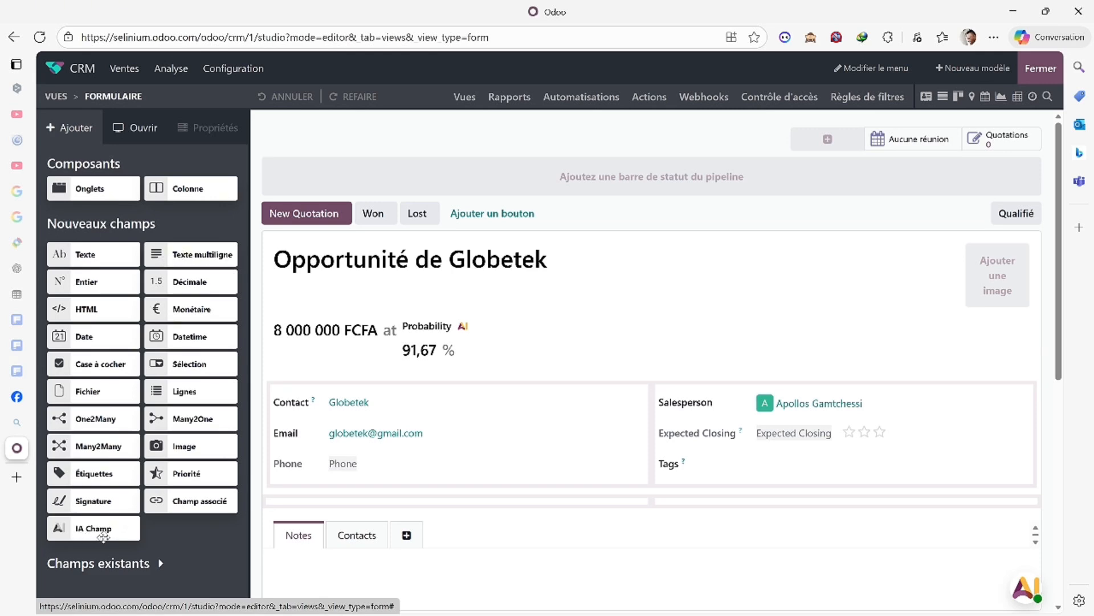
pyautogui.moveTo(91, 532); pyautogui.dragTo(329, 498)
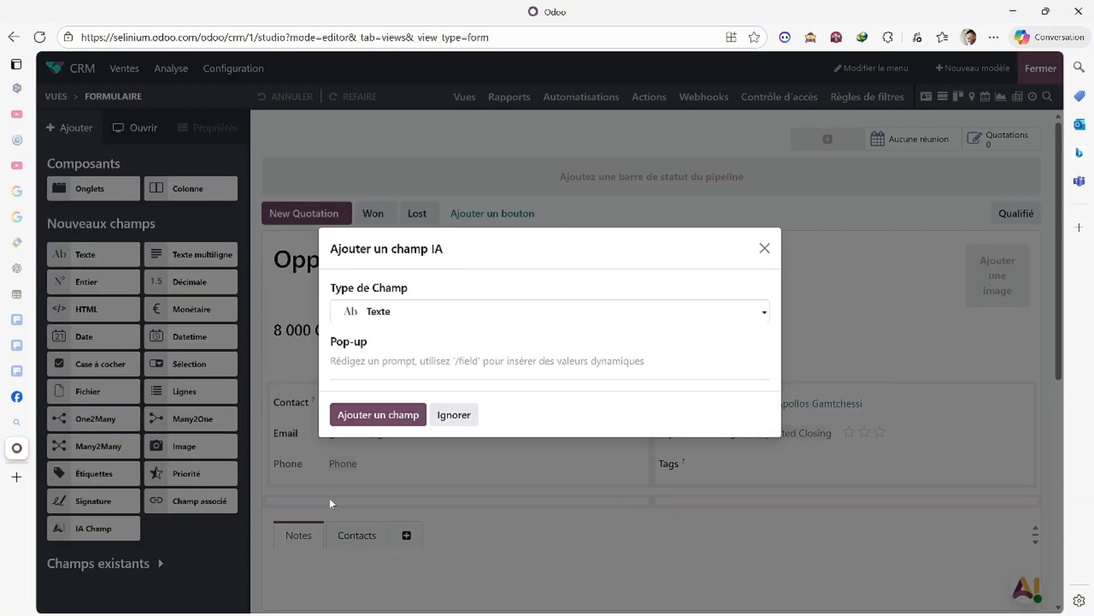
# - Review the AI field types, keep Texte, and enter a prompt analysing client, stage, potential value and internal notes to propose 3 priority next actions
pyautogui.click(415, 313)
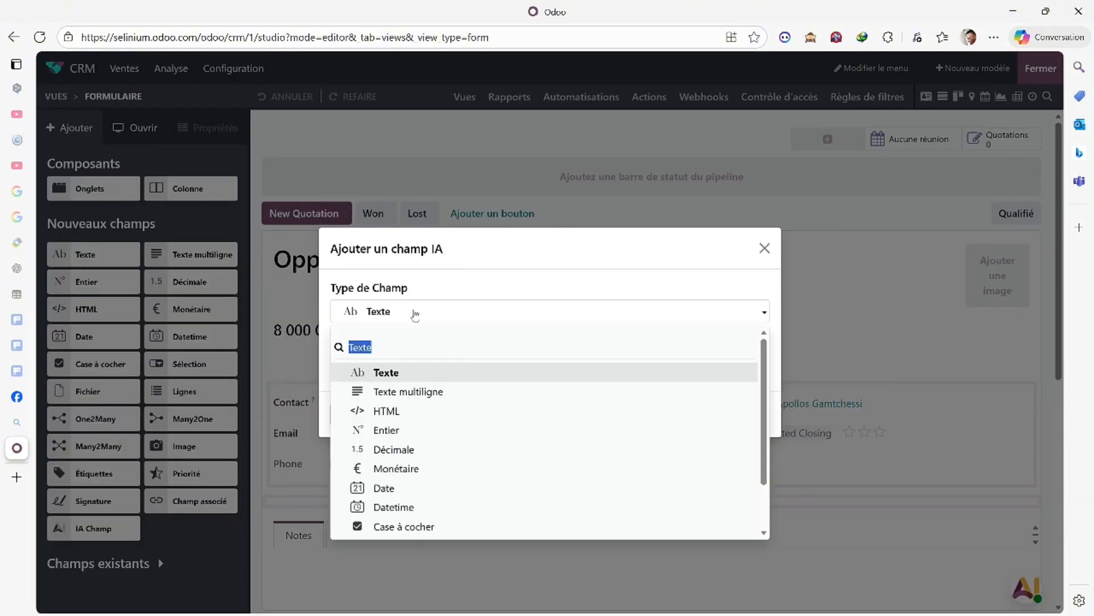
pyautogui.scroll(-1, 425, 443)
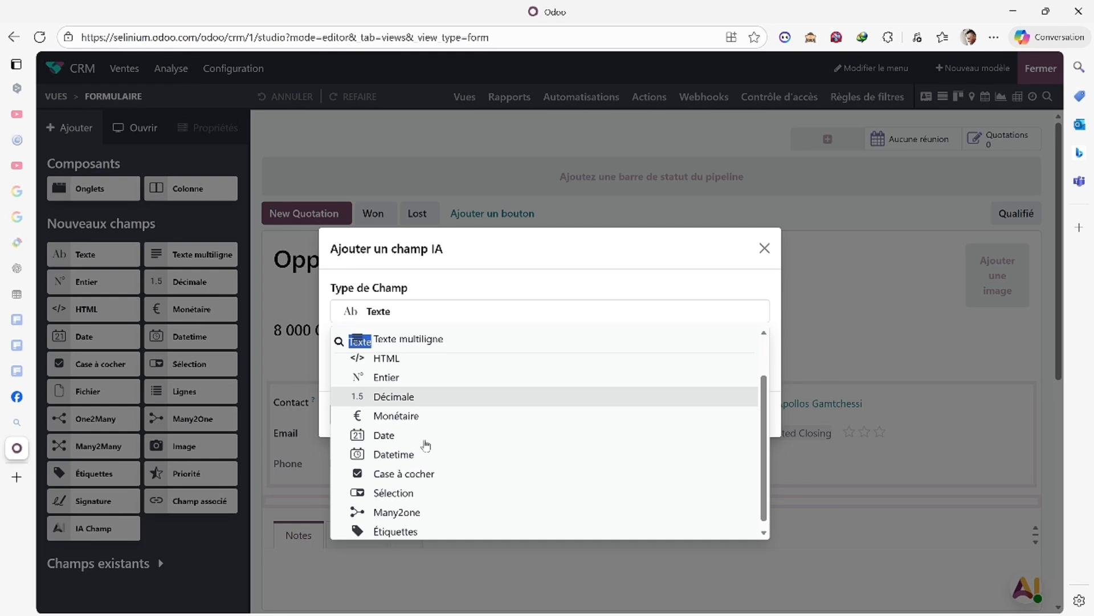
pyautogui.scroll(-1, 425, 444)
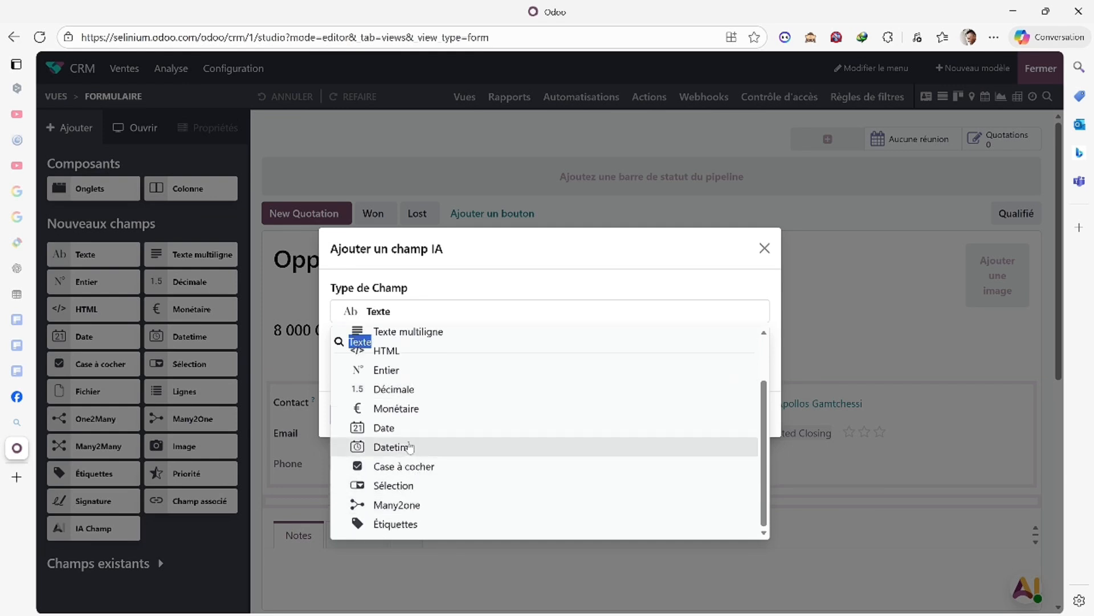
pyautogui.click(460, 293)
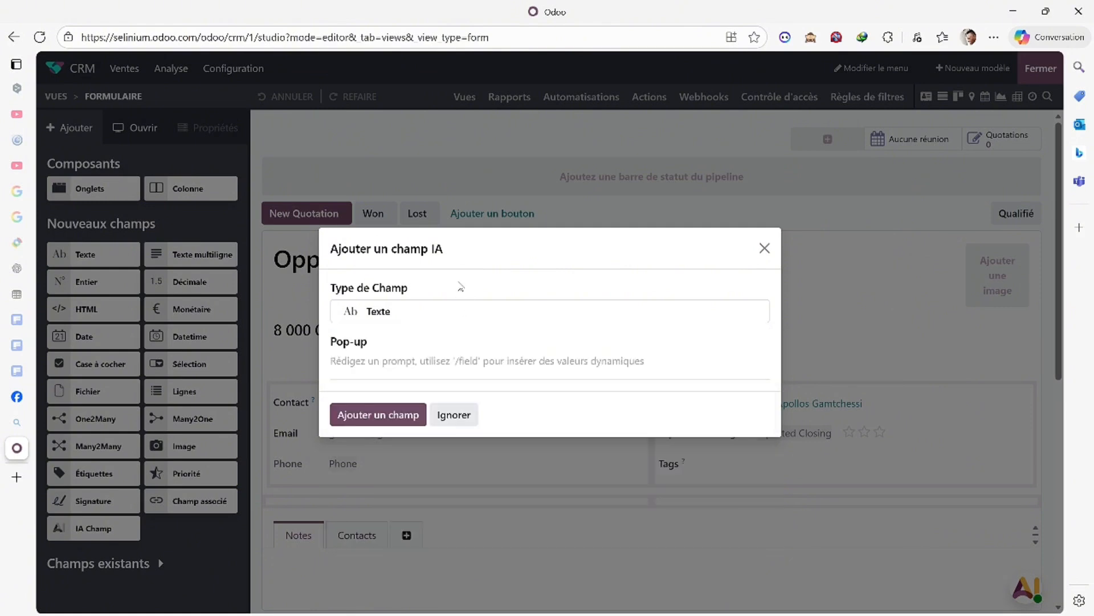
pyautogui.click(390, 362)
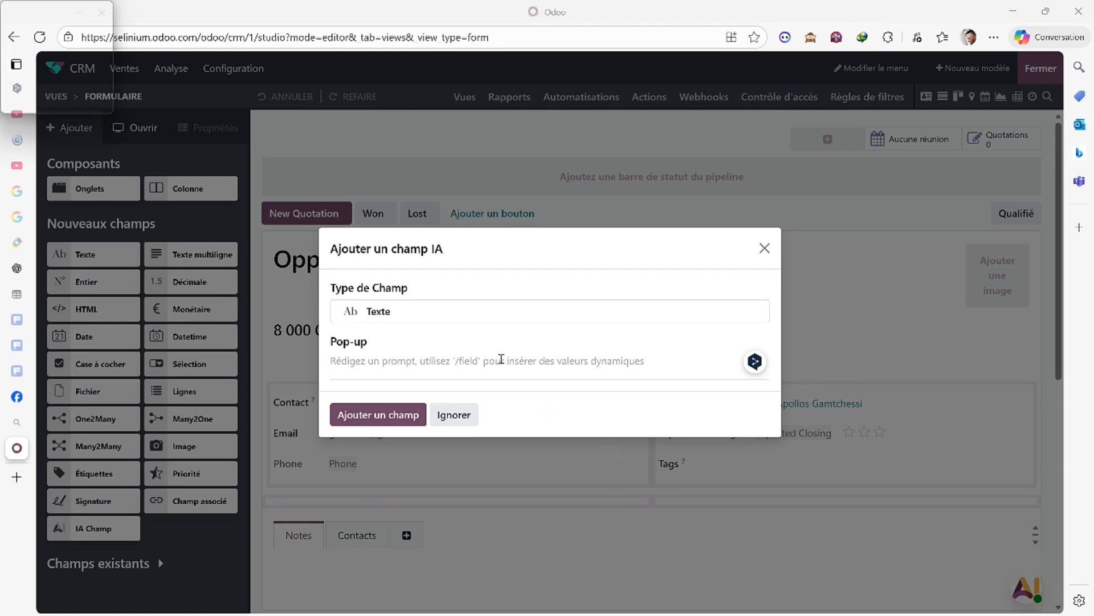
pyautogui.write("Analyse les données de l'opportunité : - Client : {partner_id/name} - Étape actuelle : {stage_id/name} - Valeur potentielle : {expected_revenue} - Notes internes : {description} Propose 3 prochaines actions prioritaires et réalistes pour augmenter les chances de conversion. Sois concret et orienté vente.")
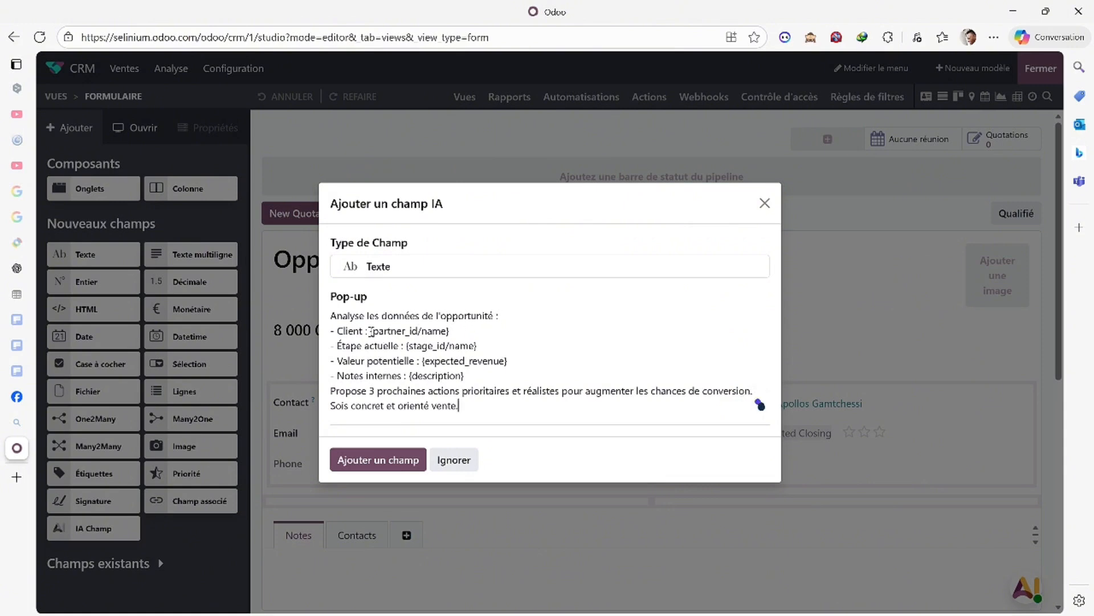
# - Remove the {partner_id/name} placeholder from the prompt's Client line and try to open the field selector in its place
pyautogui.moveTo(372, 331); pyautogui.dragTo(452, 329)
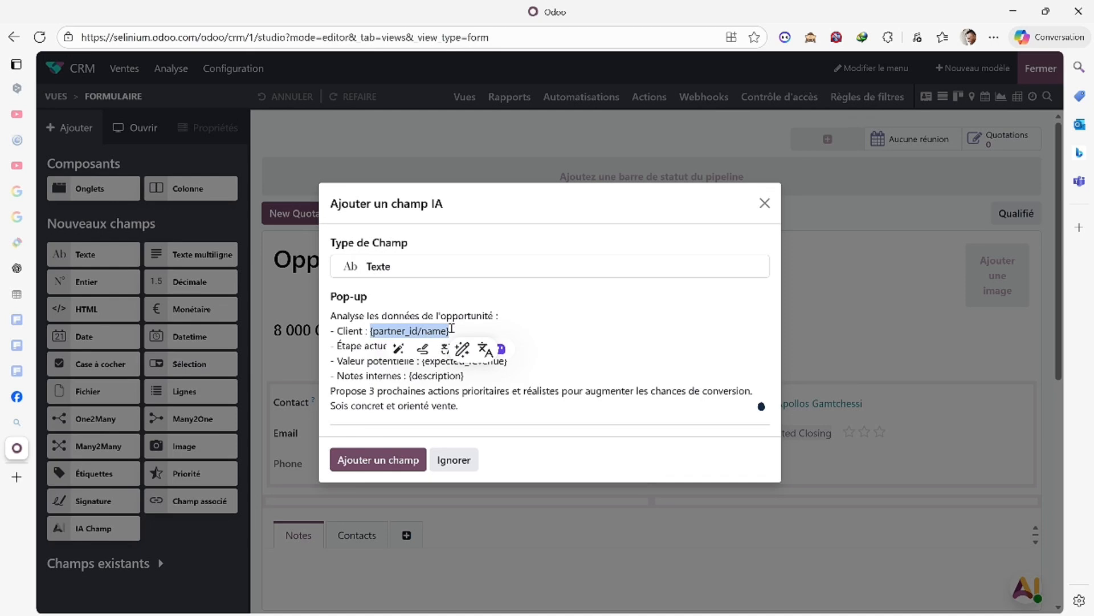
pyautogui.write('/')
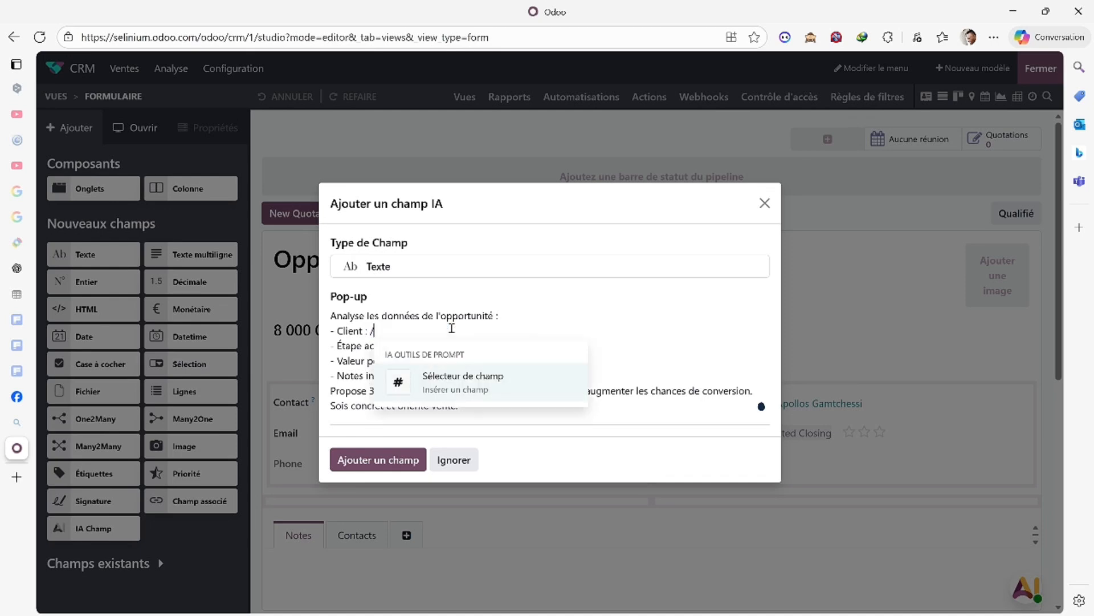
pyautogui.click(456, 381)
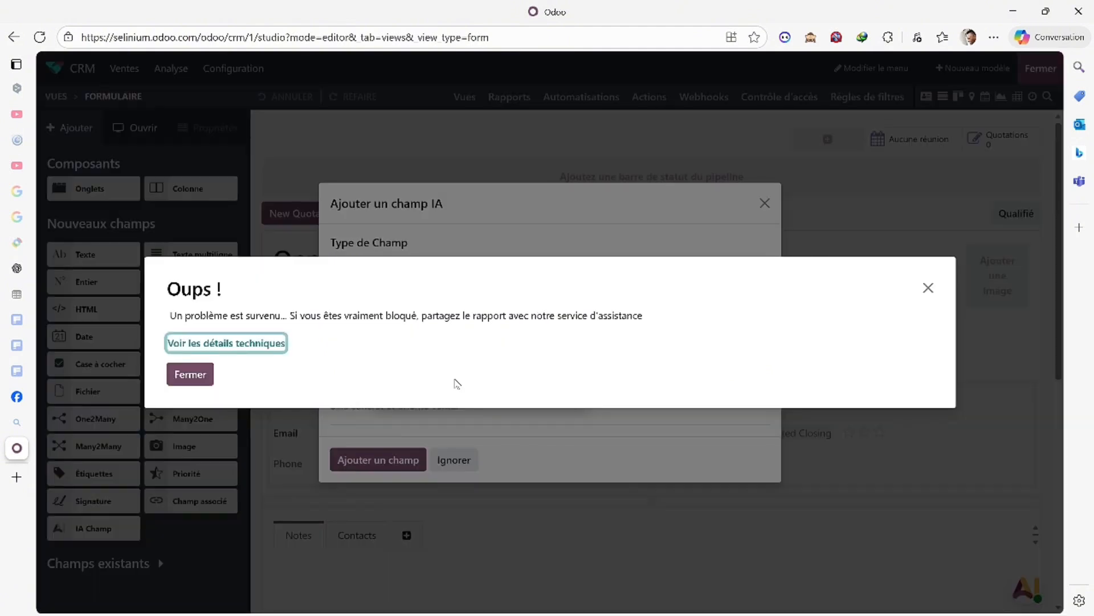
pyautogui.click(198, 375)
pyautogui.click(398, 331)
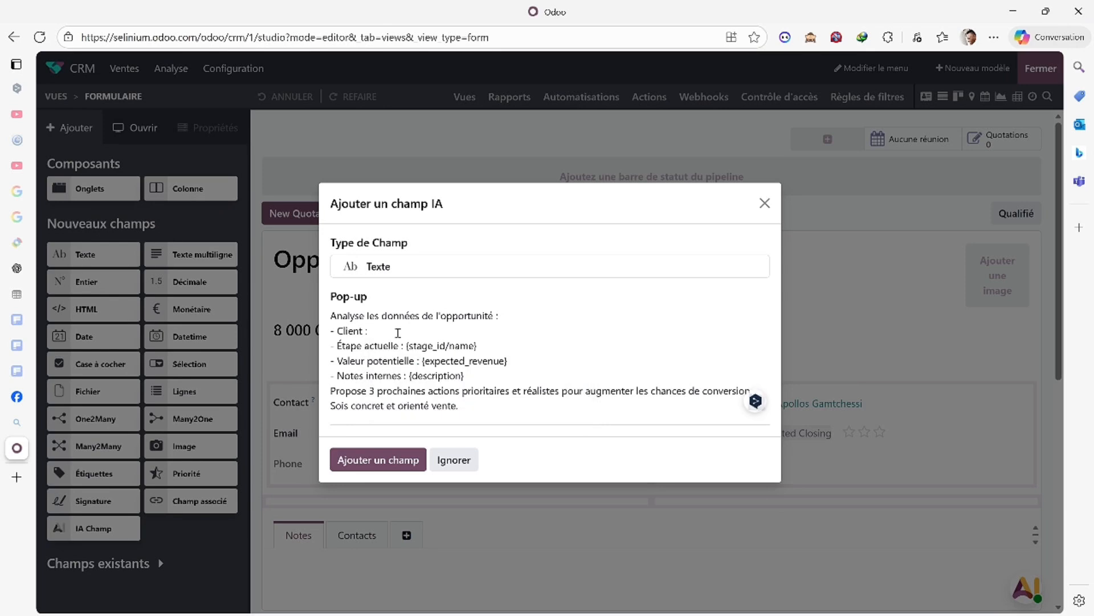
pyautogui.write('/c')
pyautogui.write('li')
pyautogui.press('BackSpace')
pyautogui.press('BackSpace')
pyautogui.press('BackSpace')
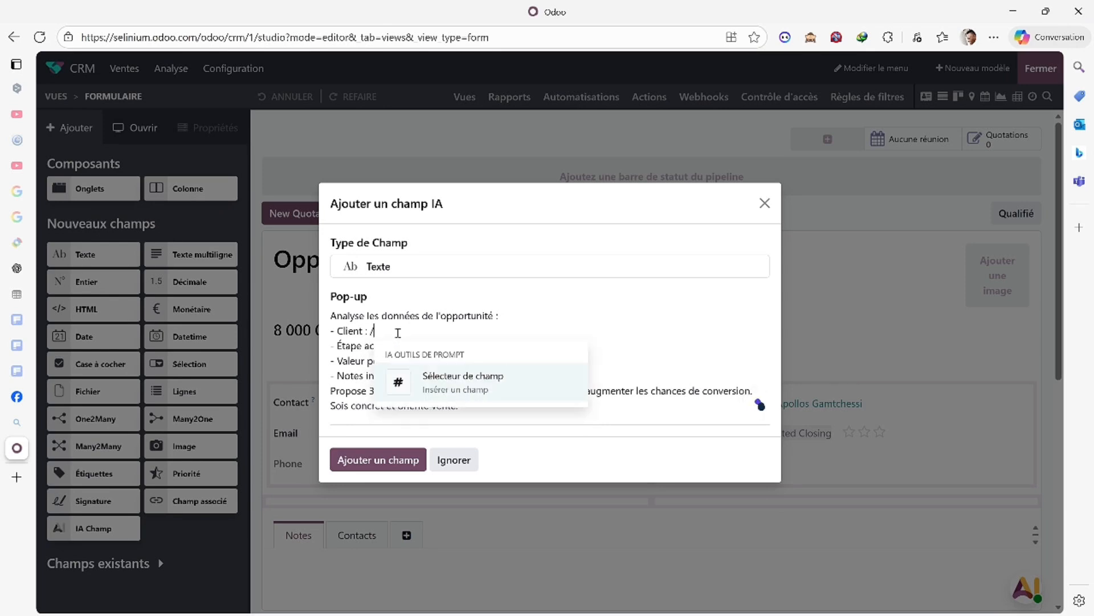
pyautogui.press('BackSpace')
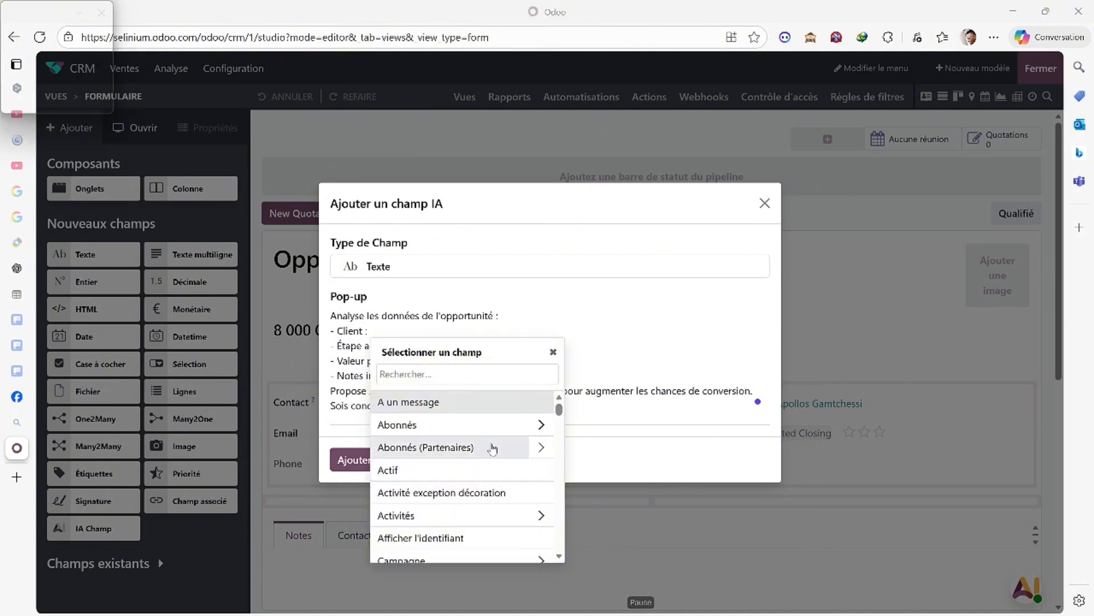
pyautogui.click(450, 373)
pyautogui.write('cl')
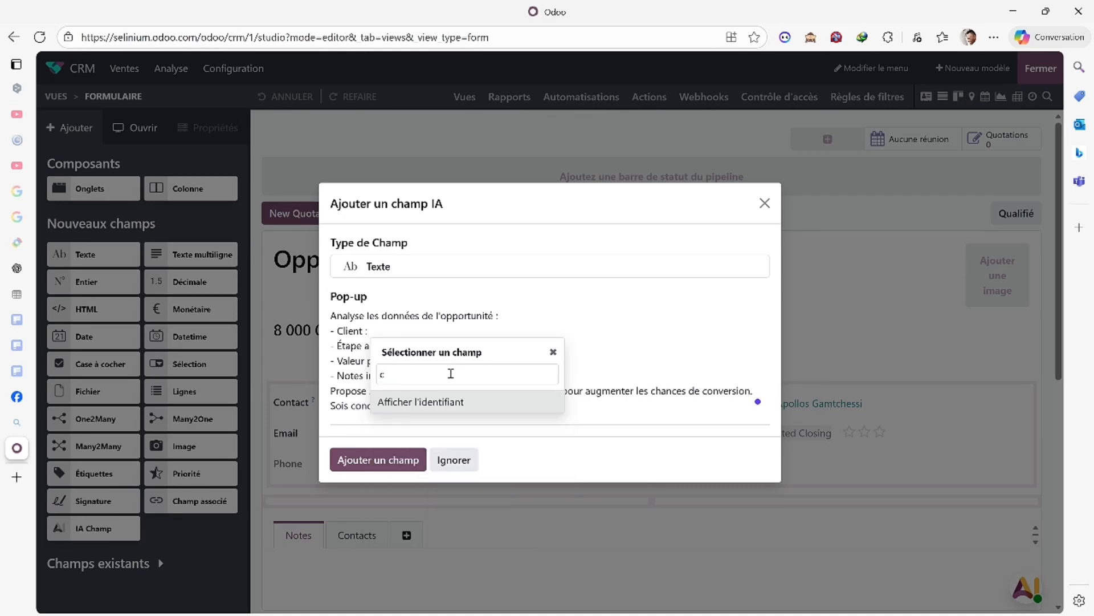
pyautogui.press('BackSpace')
pyautogui.write('so')
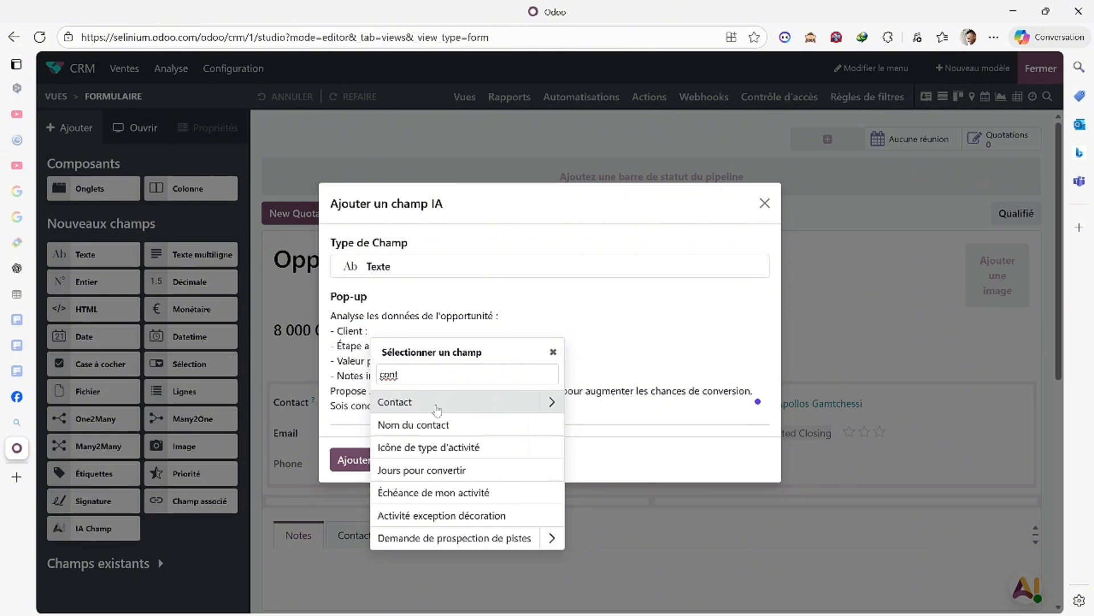
pyautogui.click(439, 407)
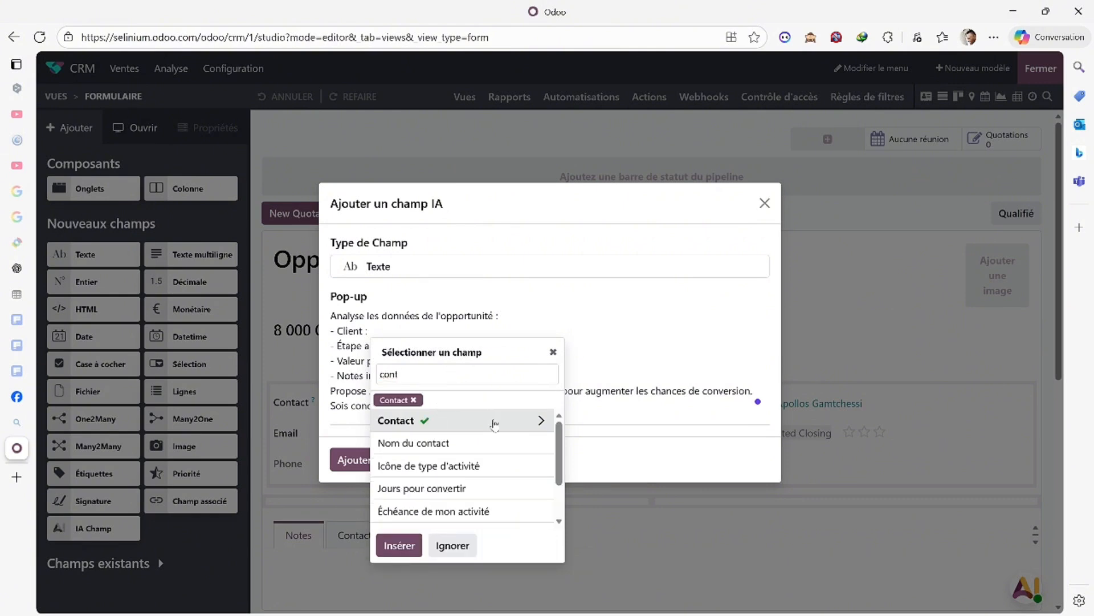
pyautogui.click(595, 329)
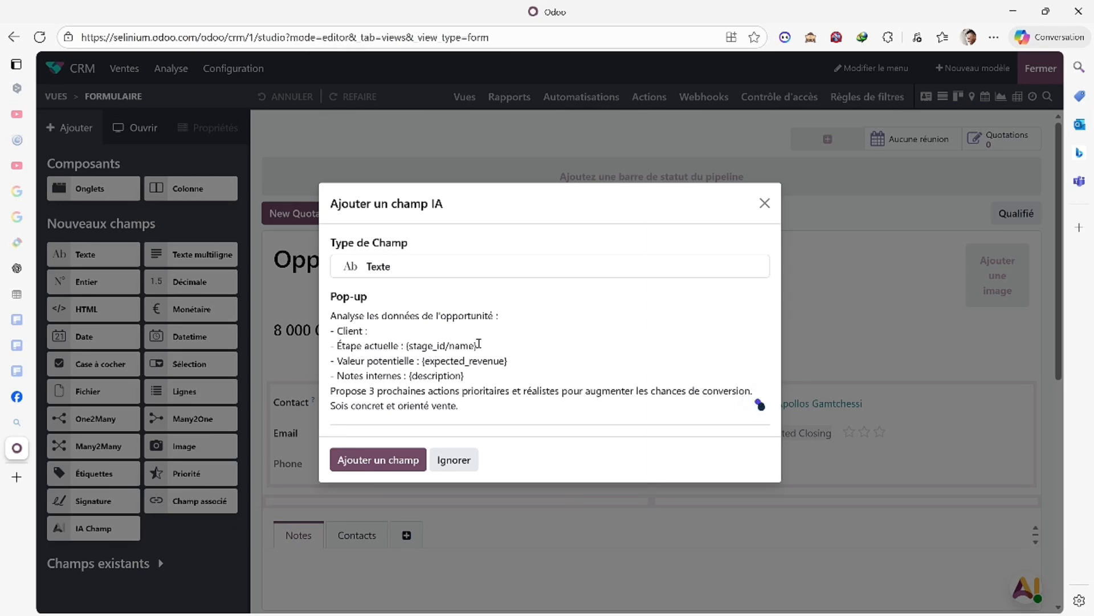
# - Search the field selector for "cont" and insert the Contact field on the prompt's Client line
pyautogui.write('/')
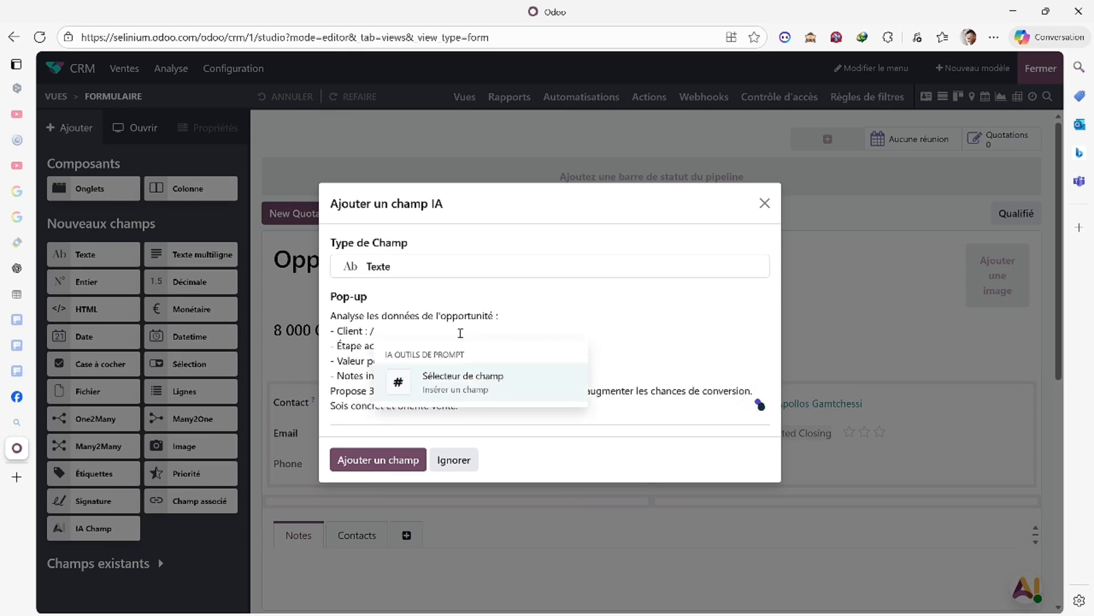
pyautogui.click(462, 383)
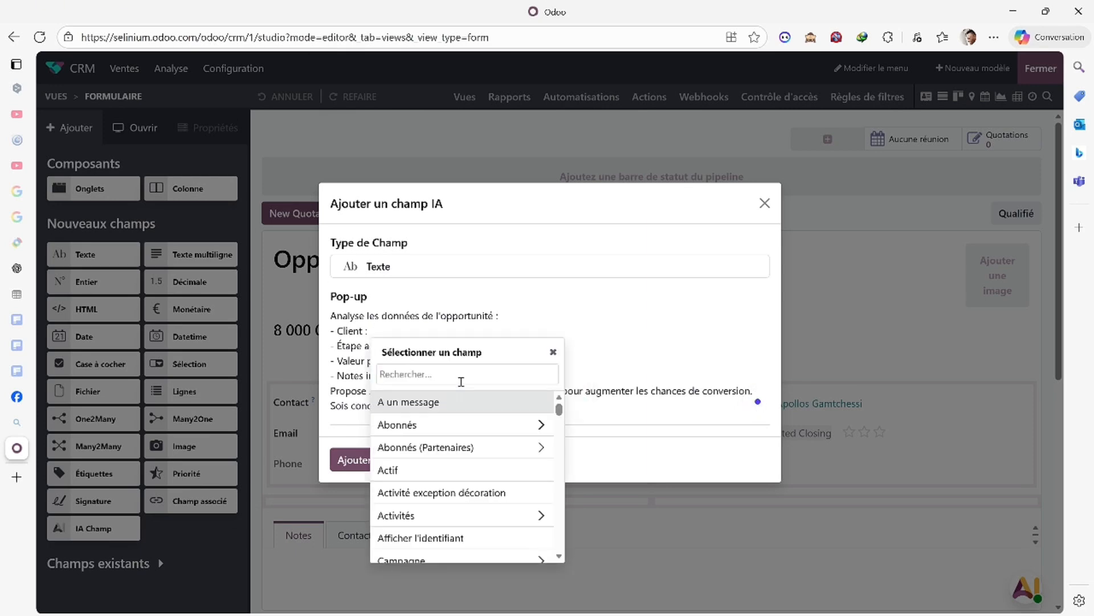
pyautogui.write('cont')
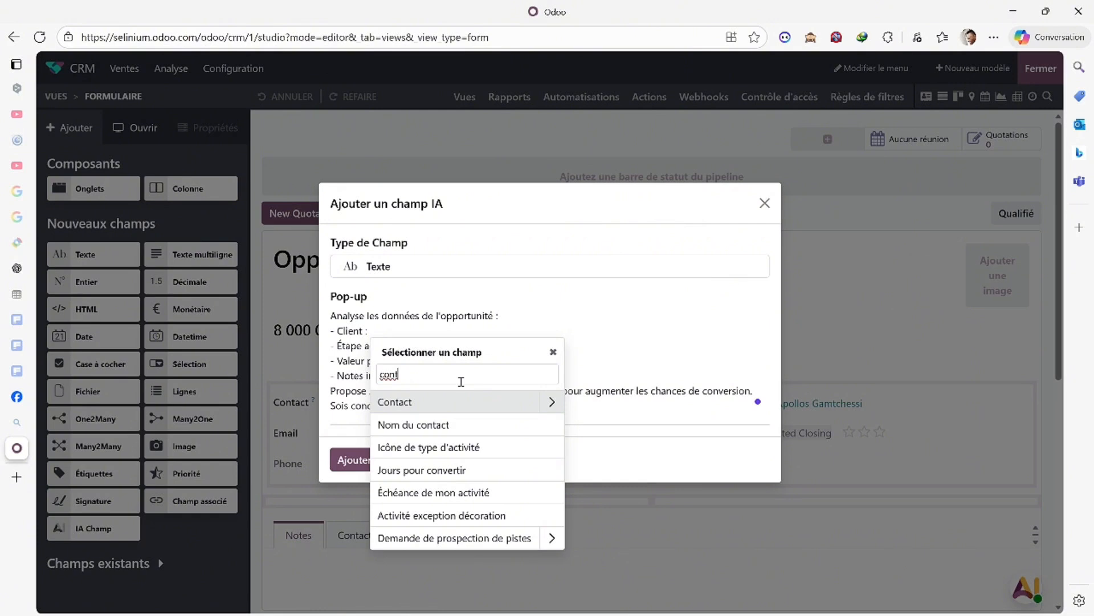
pyautogui.click(487, 400)
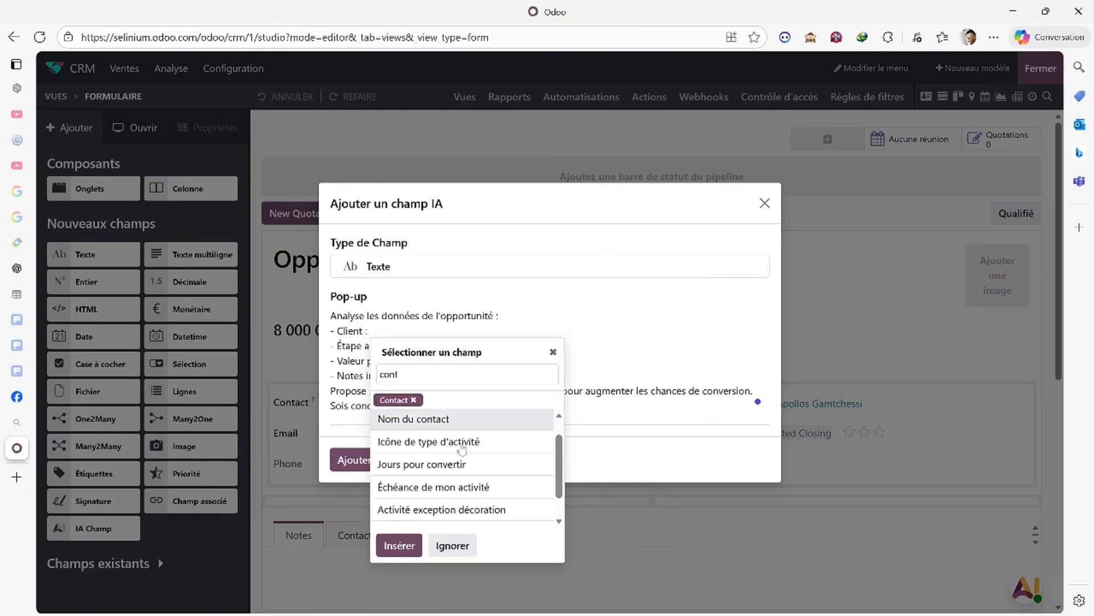
pyautogui.scroll(-1, 462, 449)
pyautogui.scroll(2, 453, 457)
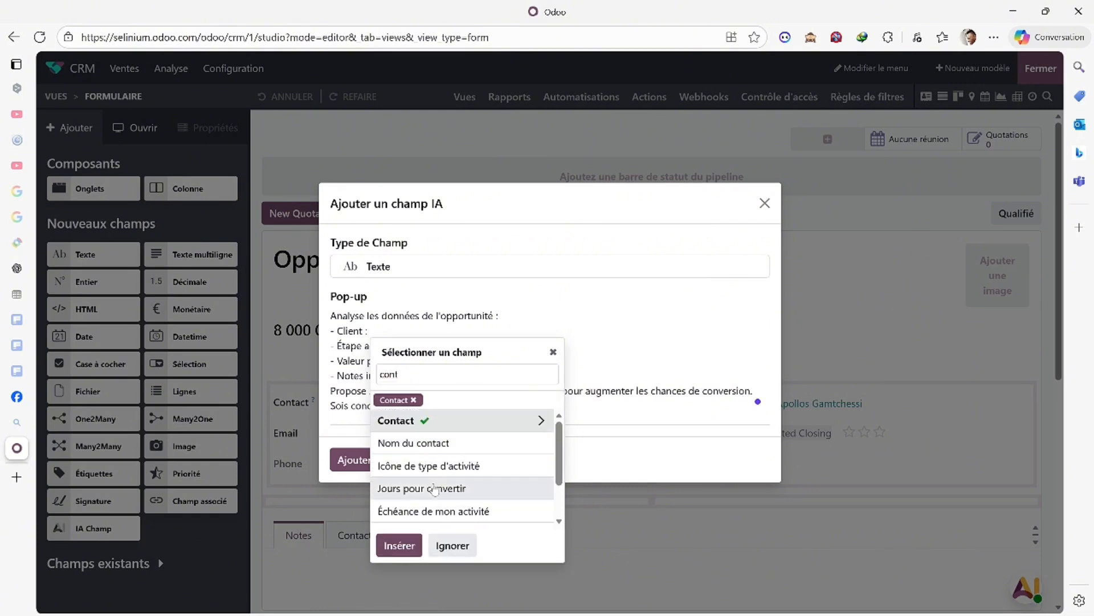
pyautogui.click(399, 546)
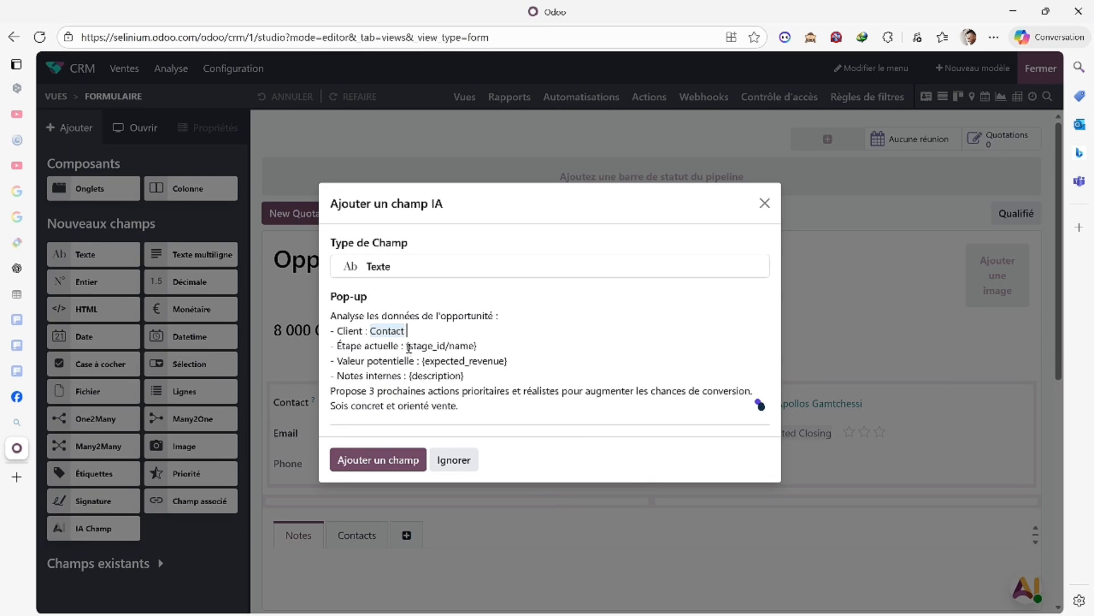
# - Replace the {stage_id/name} placeholder on the prompt's Étape actuelle line with the Étape field
pyautogui.moveTo(408, 345); pyautogui.dragTo(501, 342)
pyautogui.press('BackSpace')
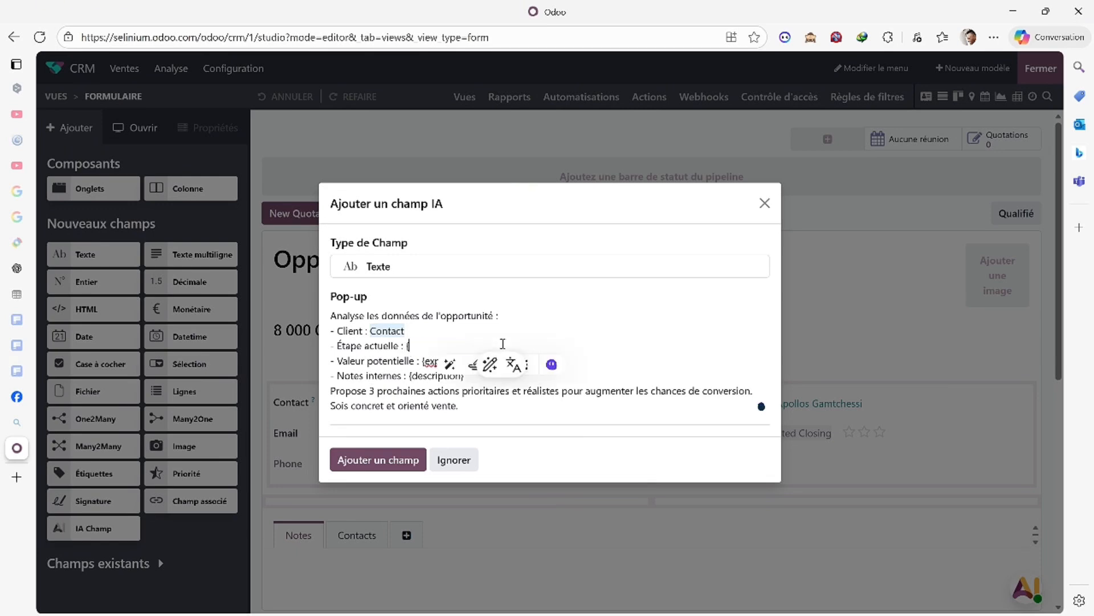
pyautogui.write('/')
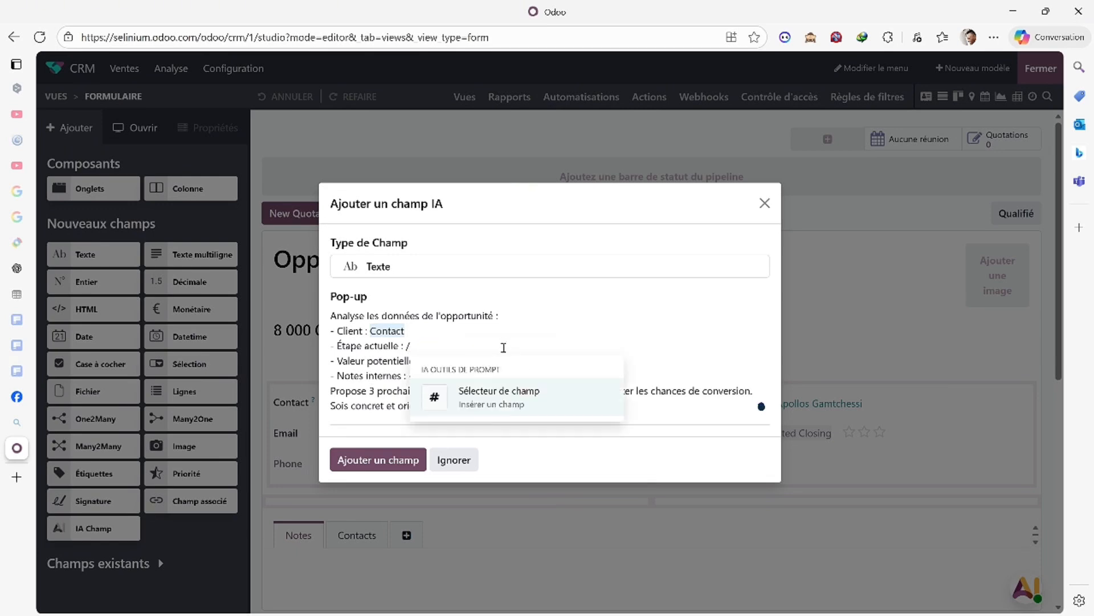
pyautogui.click(506, 396)
pyautogui.write('eta')
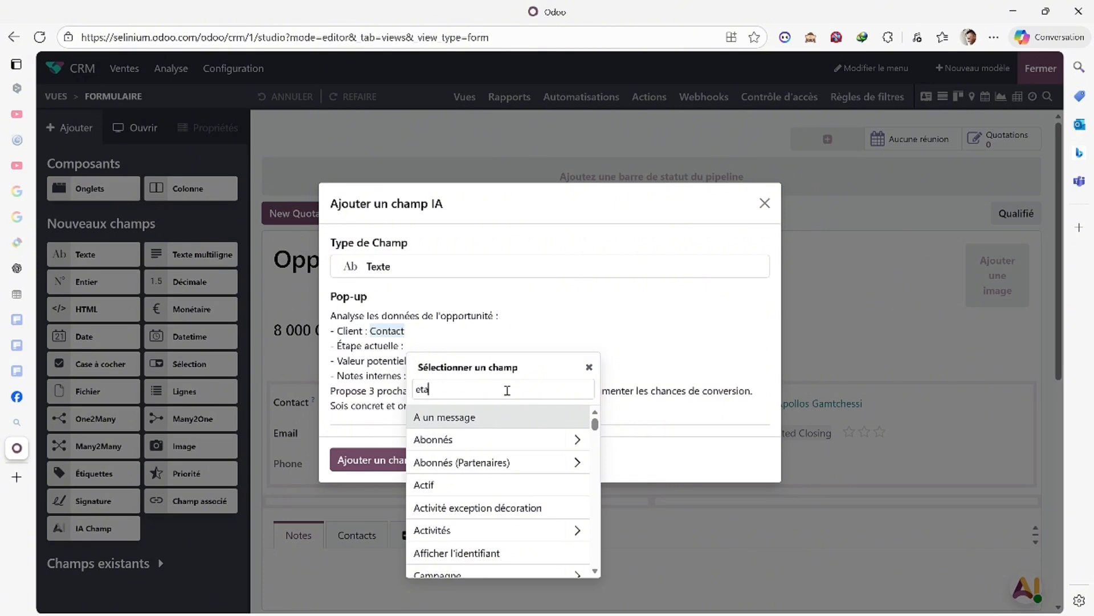
pyautogui.write('pe')
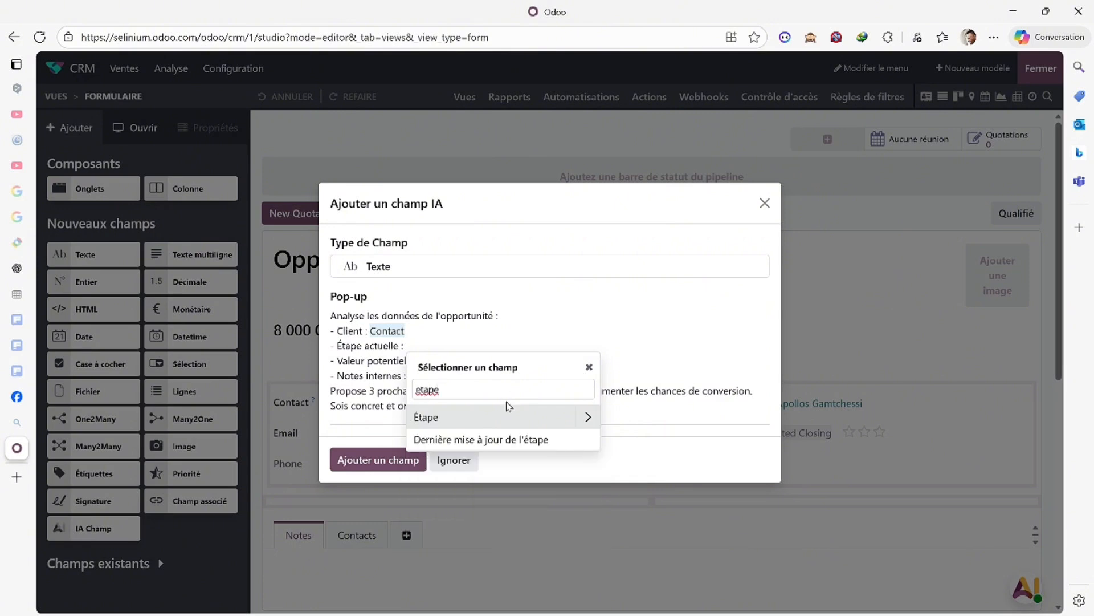
pyautogui.click(505, 420)
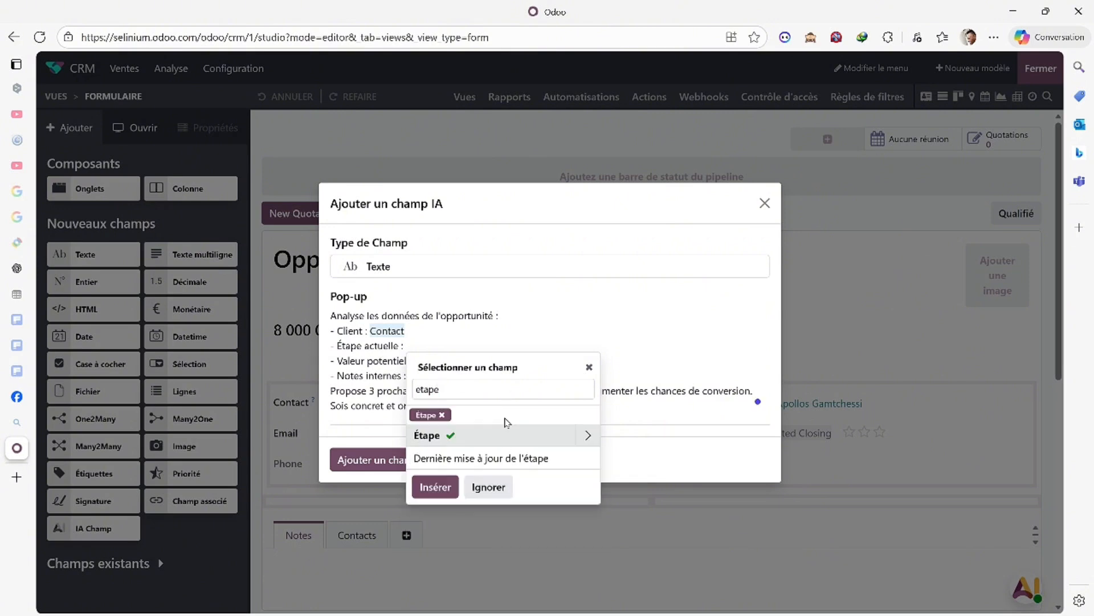
pyautogui.click(435, 487)
# - Replace the {expected_revenue} placeholder on the Valeur potentielle line with the Revenu attendu field
pyautogui.moveTo(515, 366); pyautogui.dragTo(421, 361)
pyautogui.write('/')
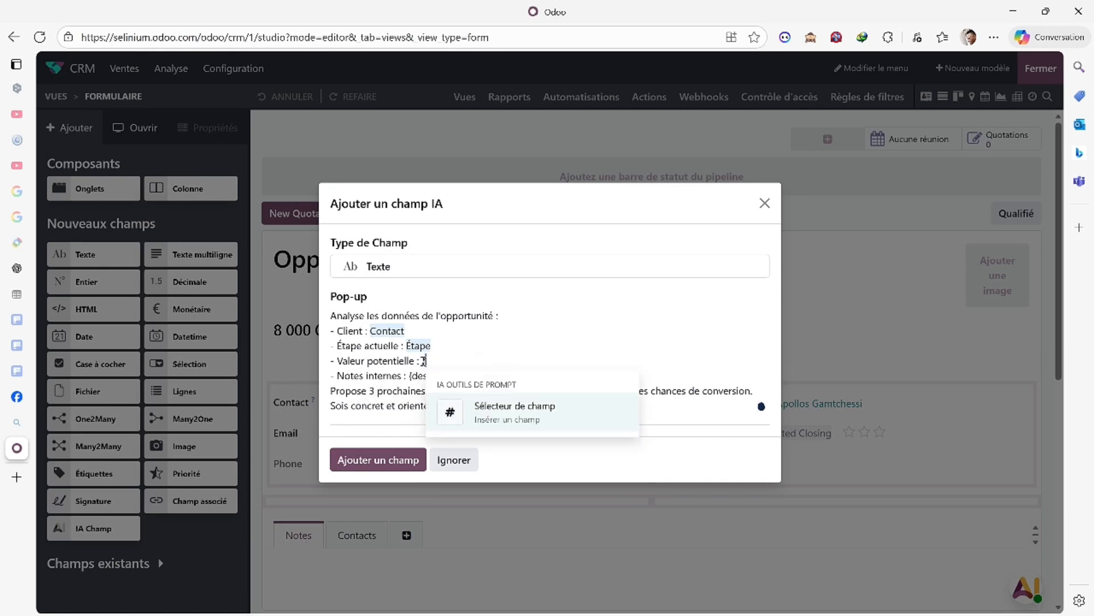
pyautogui.click(485, 406)
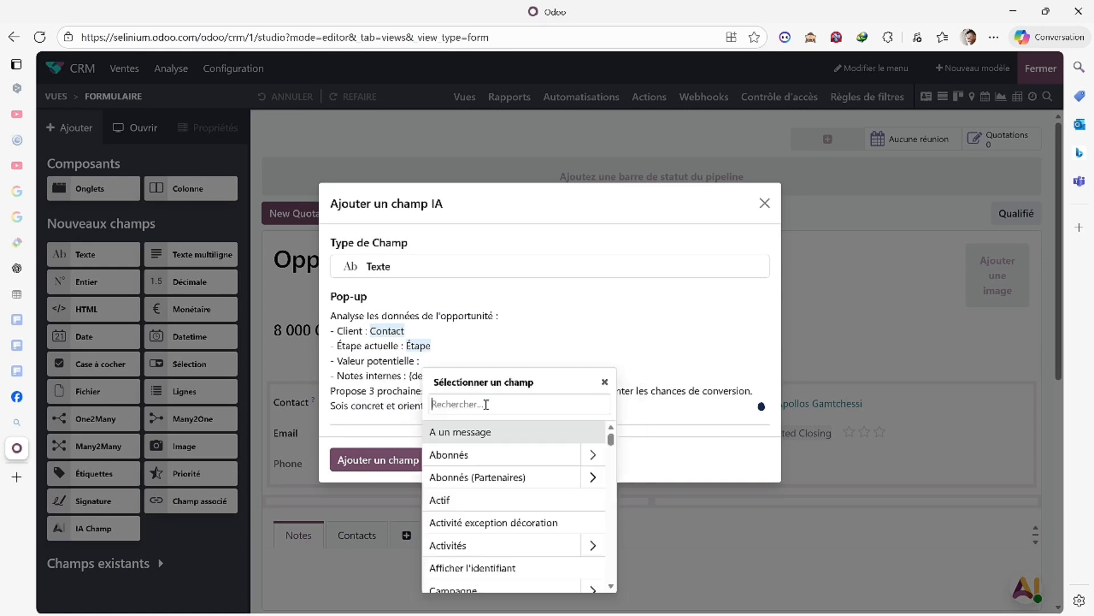
pyautogui.write('revenue')
pyautogui.click(474, 481)
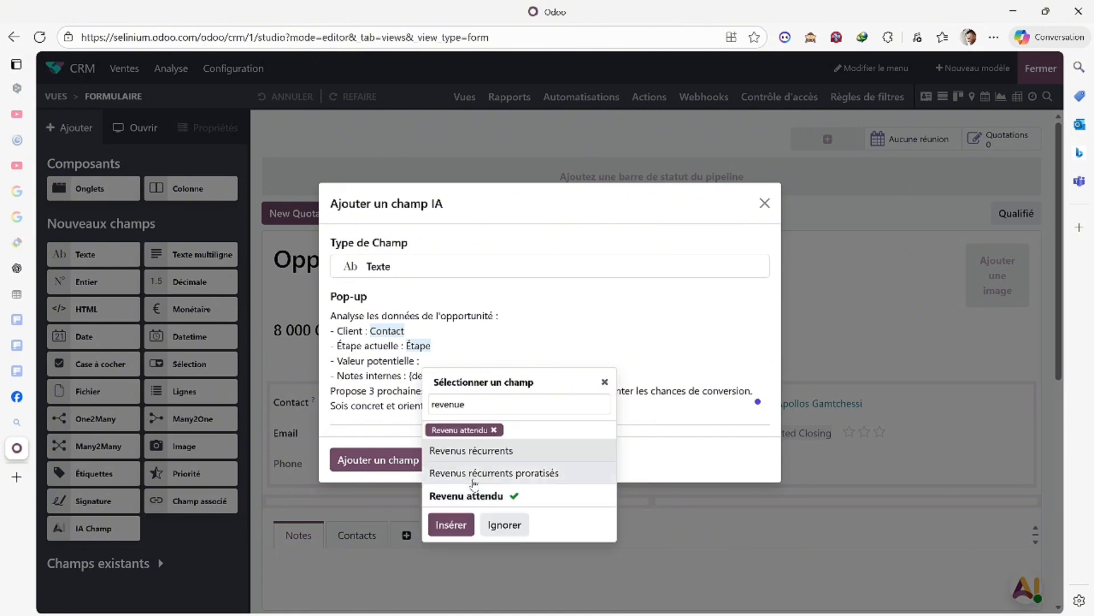
pyautogui.click(450, 524)
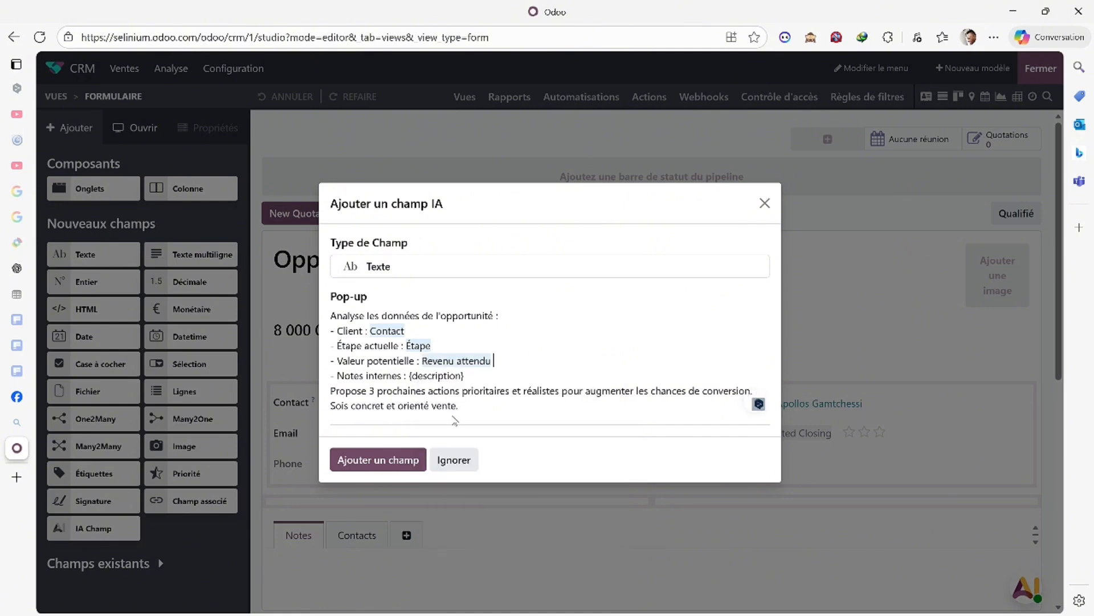
# - Replace the {description} placeholder on the Notes internes line with the Notes field
pyautogui.moveTo(467, 377); pyautogui.dragTo(409, 376)
pyautogui.write('{not')
pyautogui.press('BackSpace')
pyautogui.press('BackSpace')
pyautogui.press('BackSpace')
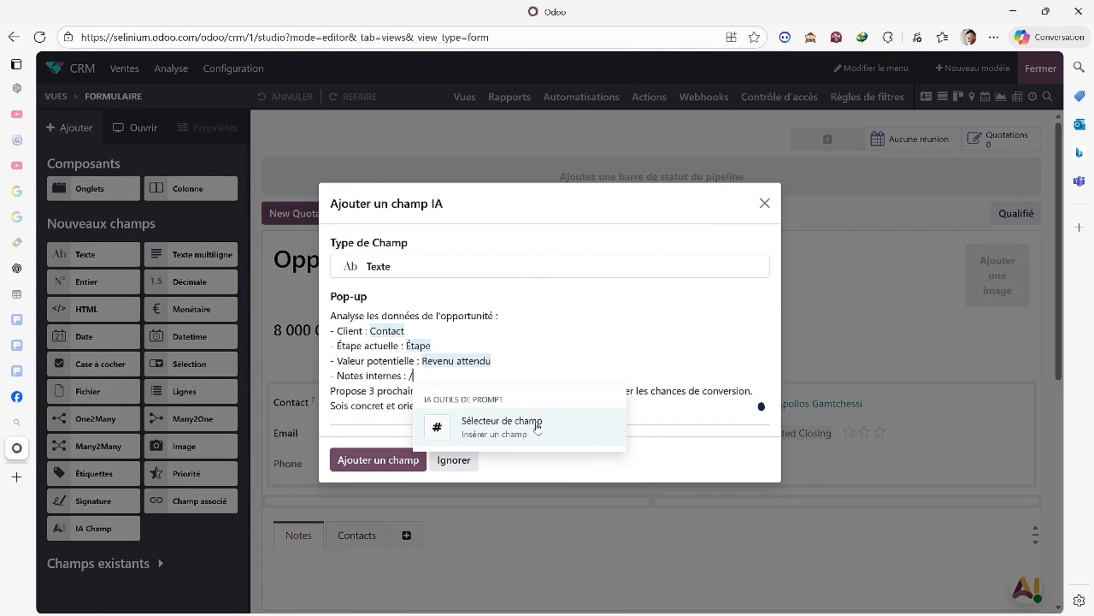
pyautogui.click(537, 422)
pyautogui.write('note')
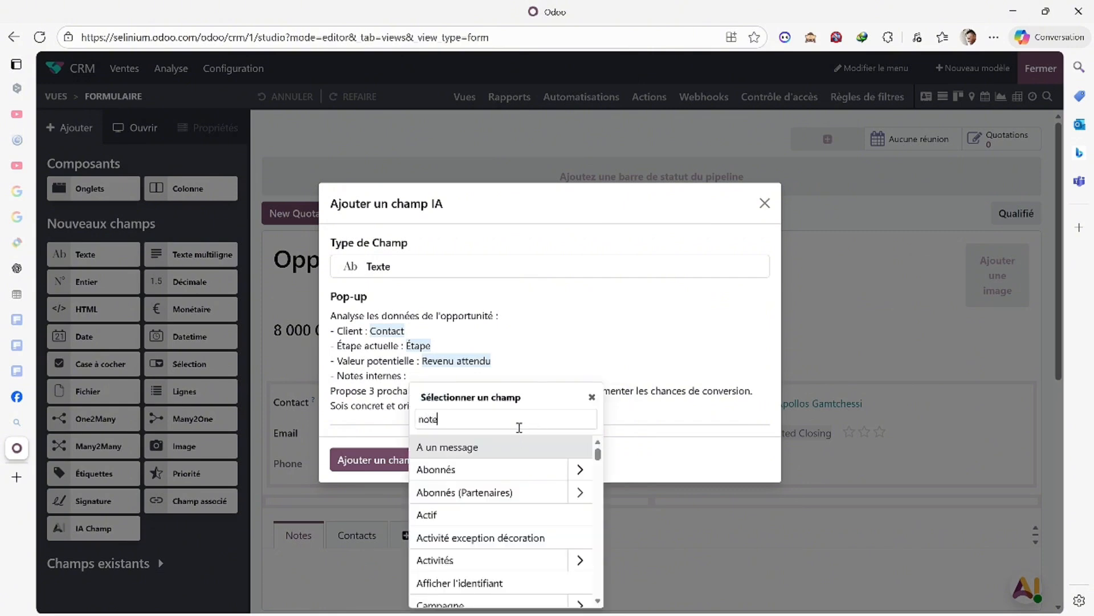
pyautogui.click(490, 446)
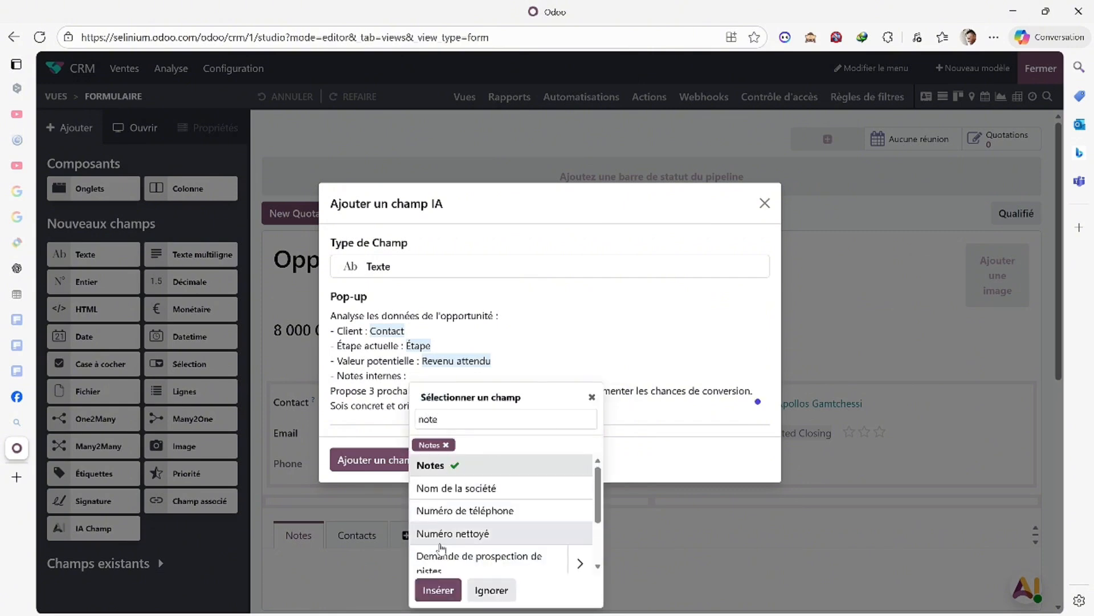
pyautogui.scroll(-1, 442, 547)
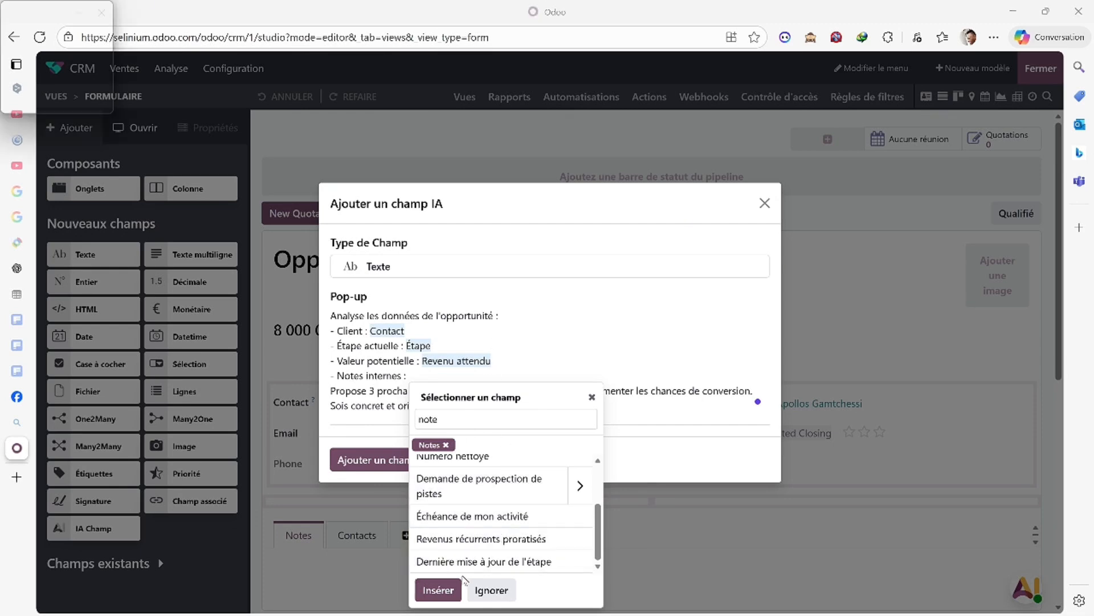
pyautogui.click(437, 590)
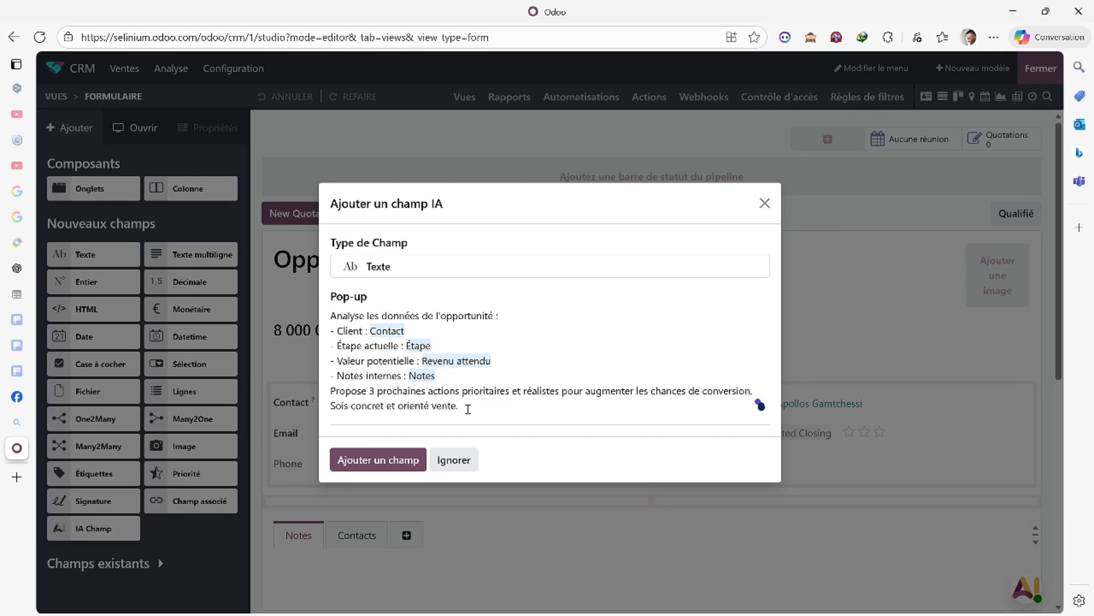
# - Start a new last line in the prompt: "et tu peux fouille dans les tendances statitistiques en fonction de ce type de client dans"
pyautogui.press('Return')
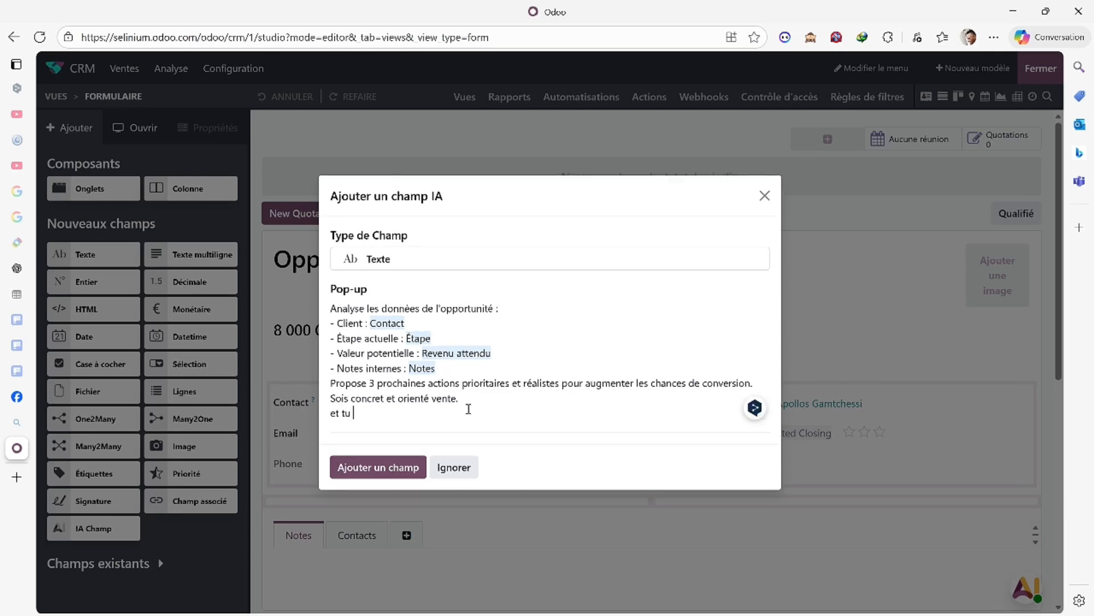
pyautogui.write('et tu peux fouille dans les tendances sta')
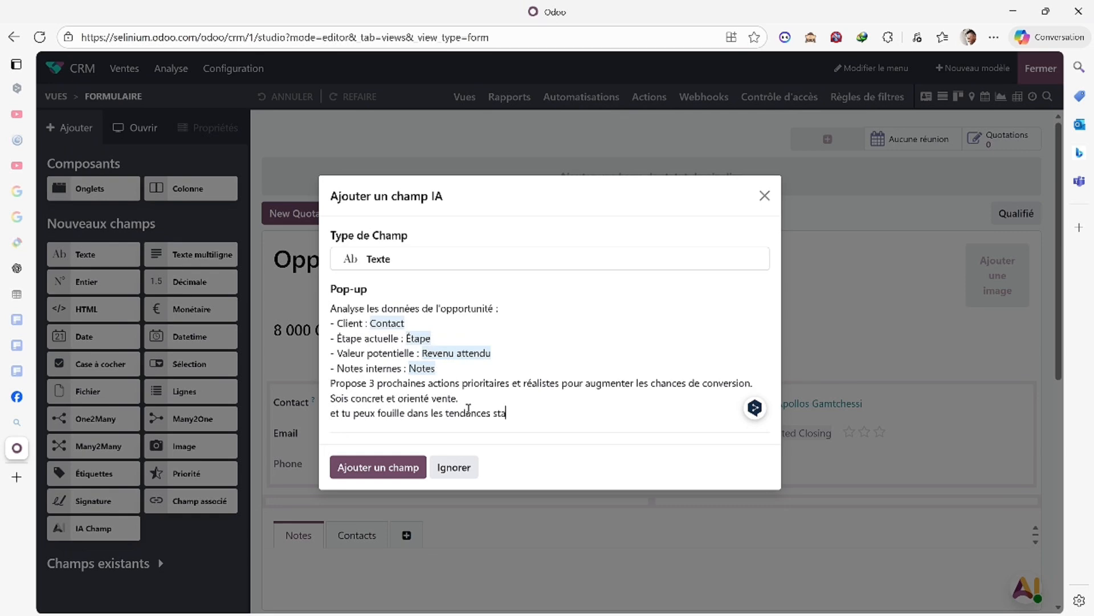
pyautogui.write('titistiques en fonction de ')
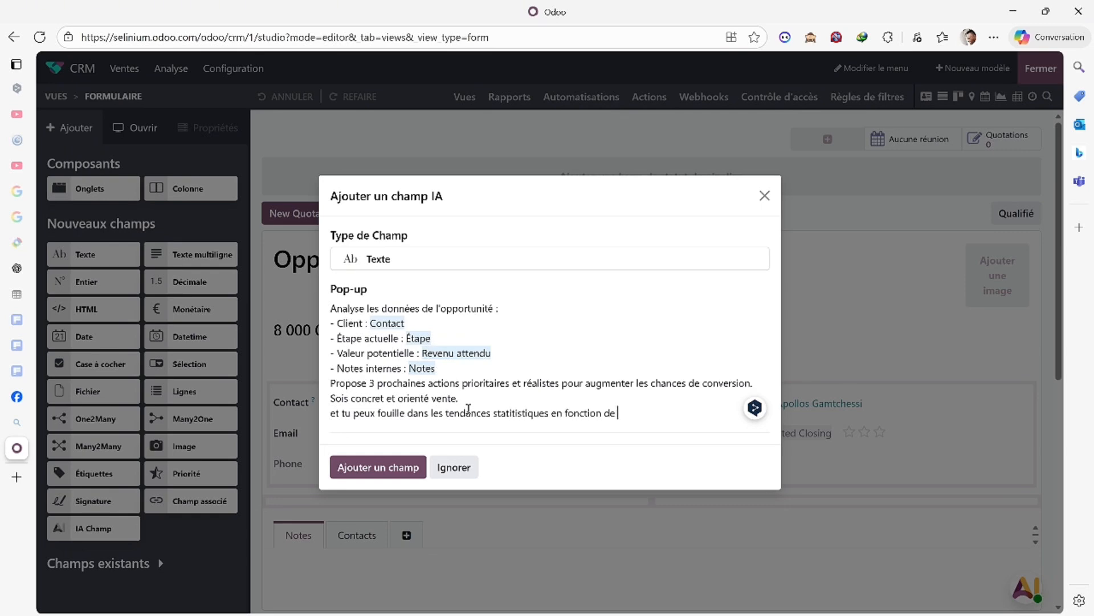
pyautogui.write('ce type de client dans m')
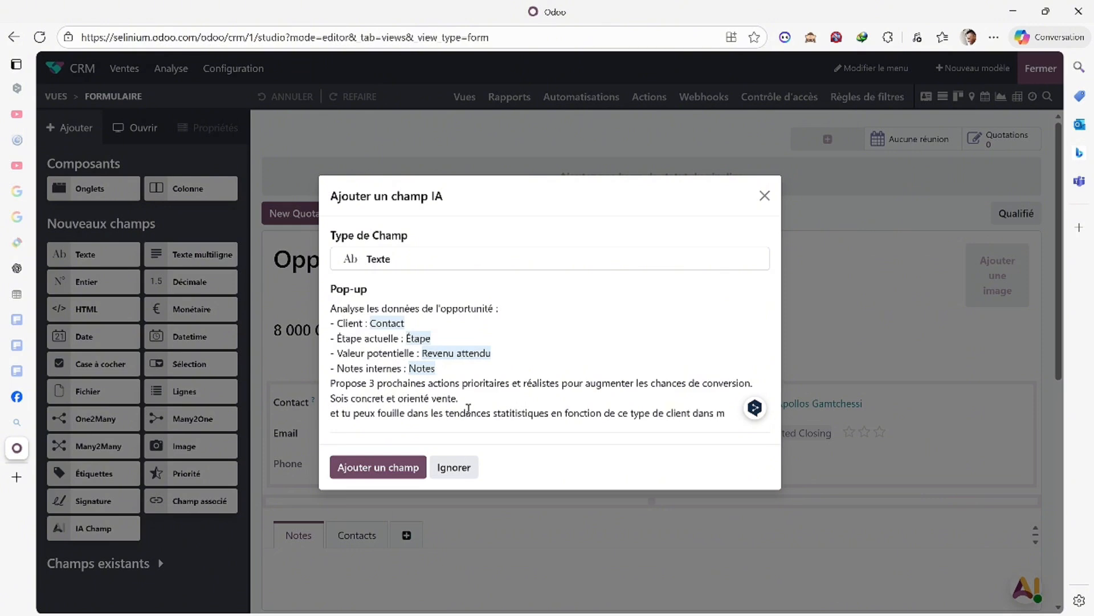
# - Complete the prompt's last line with "la zone geographique de l'afrique centrale et utilisé ces infos pour ici" and add the AI field
pyautogui.press('BackSpace')
pyautogui.write('la zone')
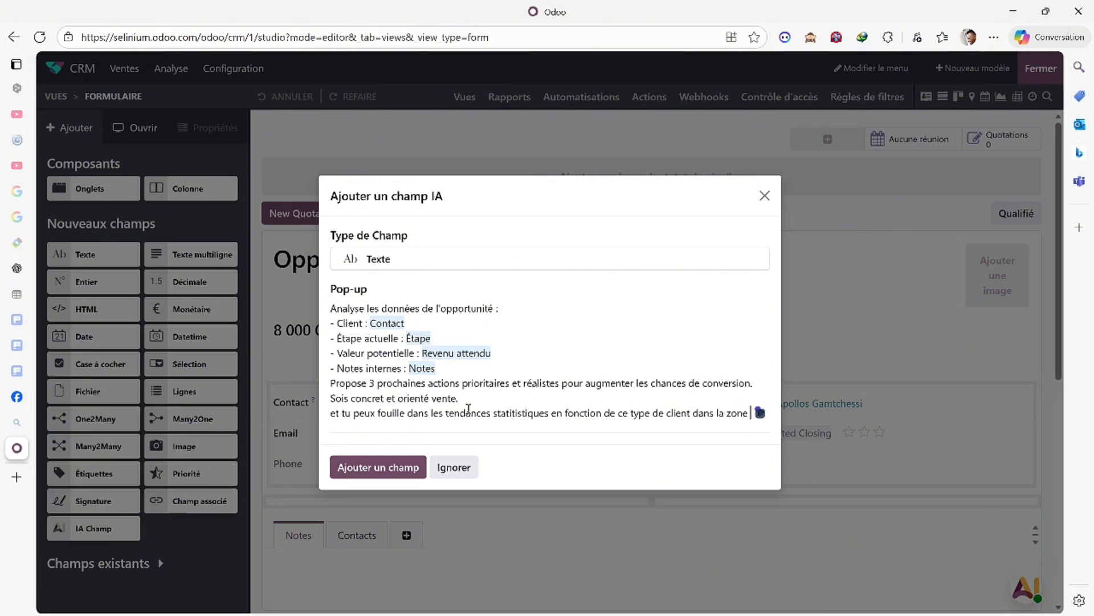
pyautogui.write(' geographi')
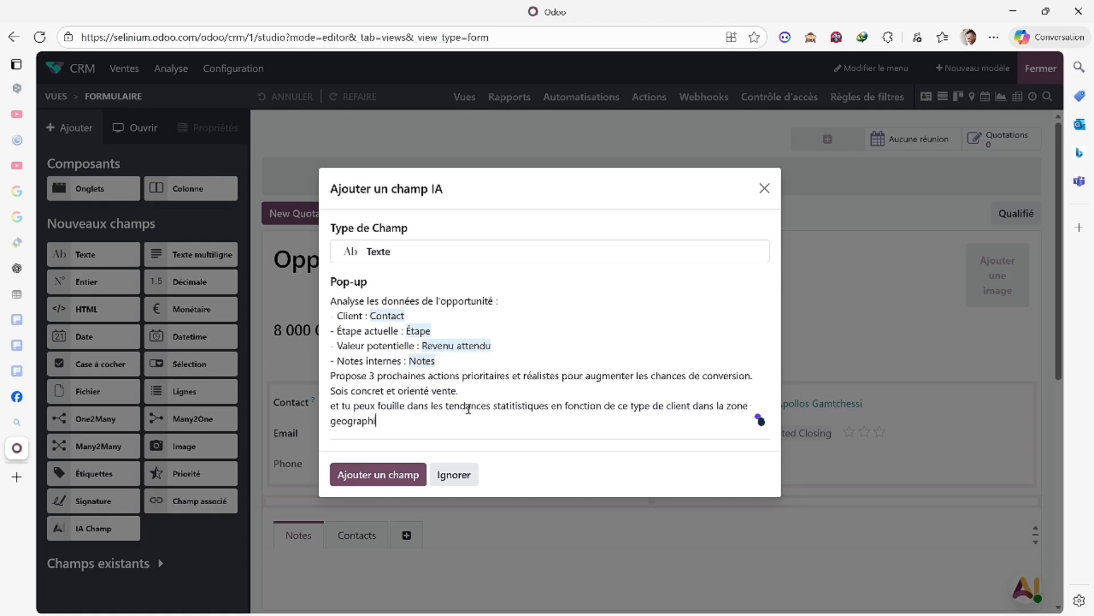
pyautogui.write("que de l'afrique centrale et util")
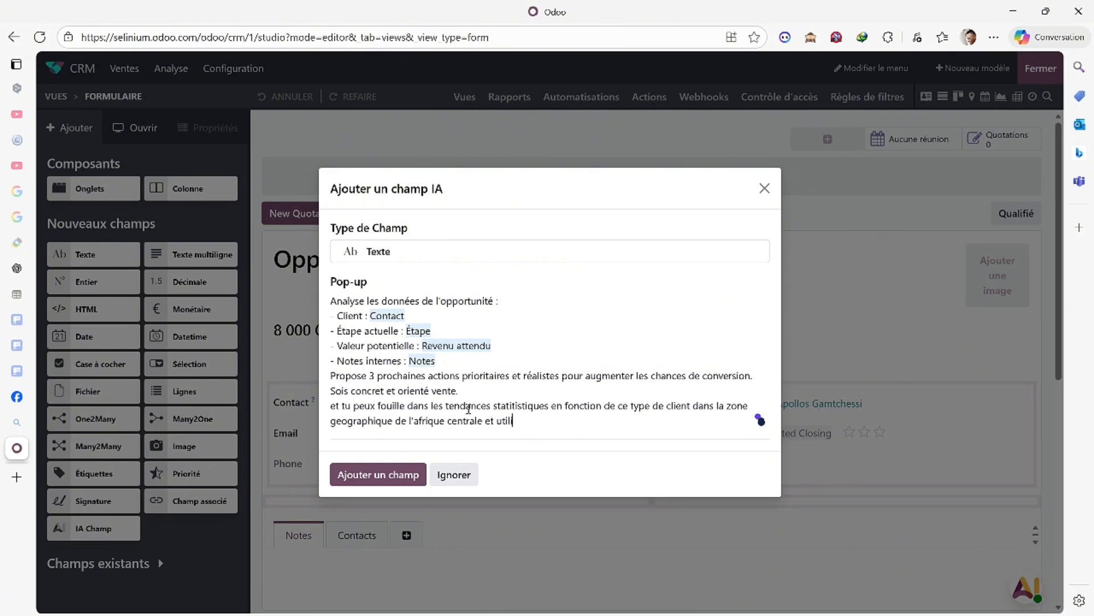
pyautogui.write('isé ces infos pour ici')
pyautogui.click(397, 478)
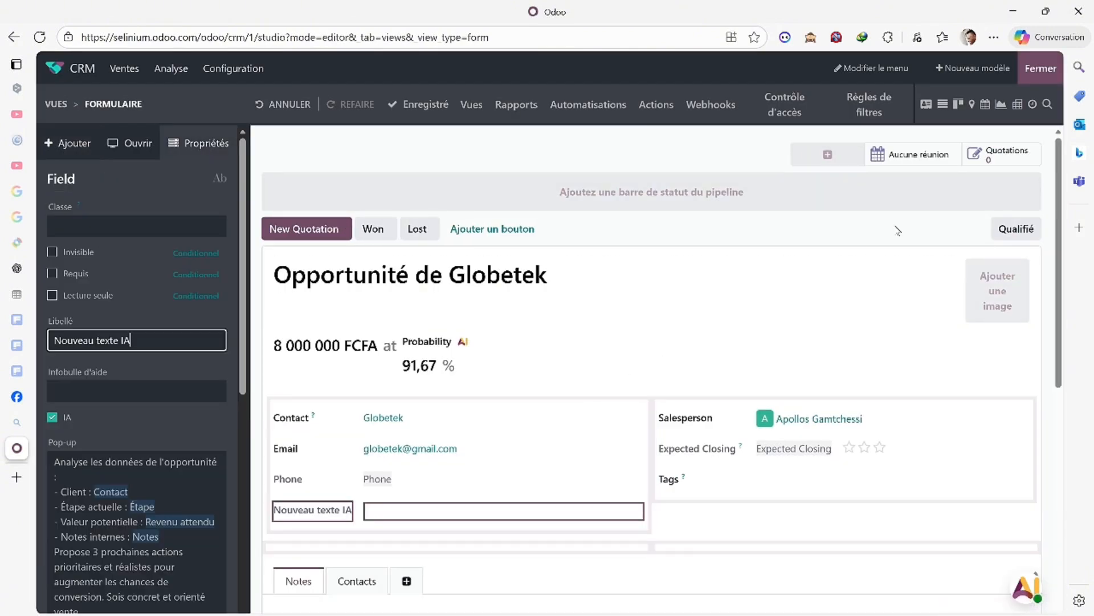
# - Close Studio, paste the copied meeting notes into the Globetek opportunity's Notes, and save the record
pyautogui.click(1040, 84)
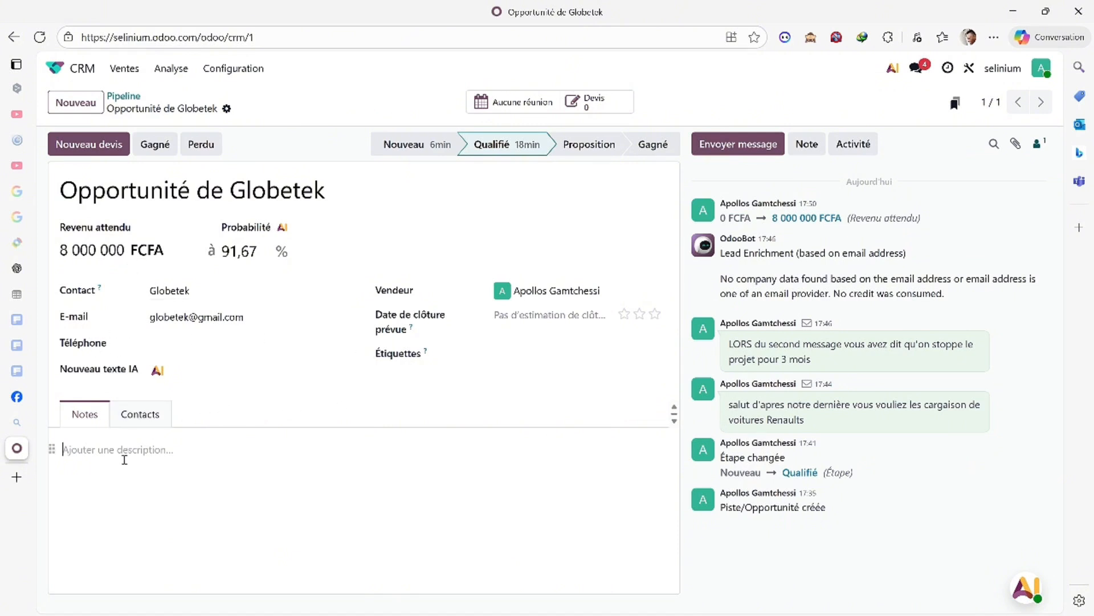
pyautogui.click(124, 459)
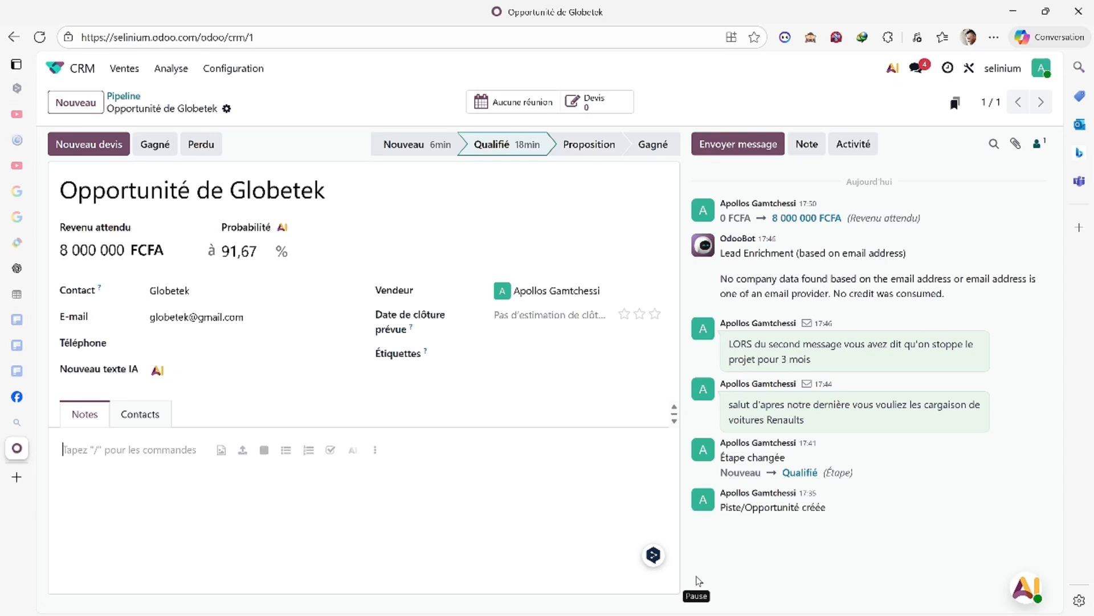
pyautogui.click(699, 581)
pyautogui.click(392, 466)
pyautogui.hotkey('ctrl', 'v')
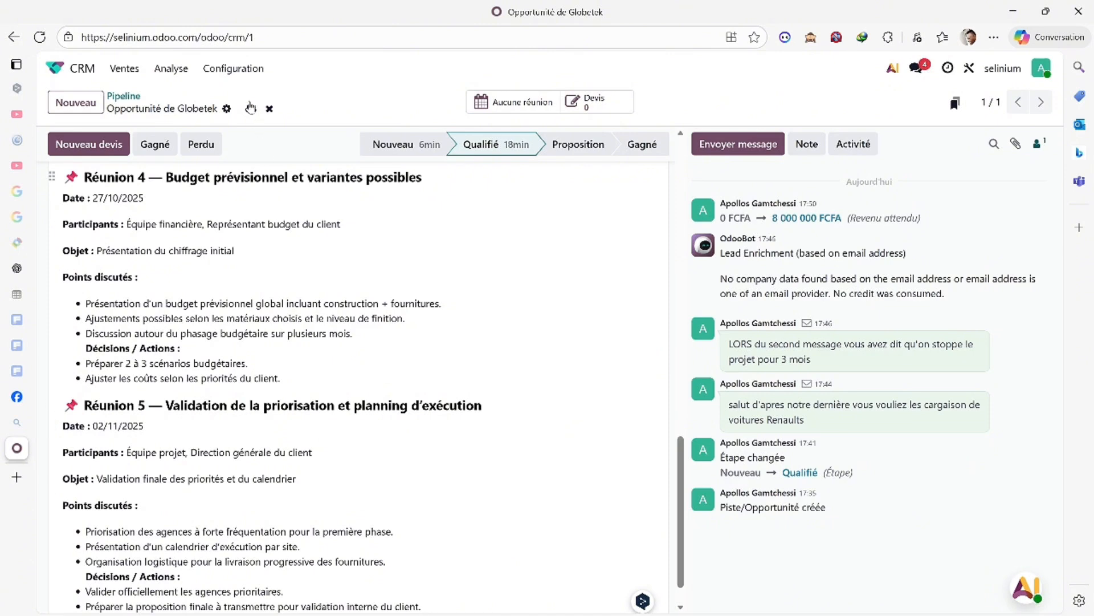
pyautogui.click(250, 108)
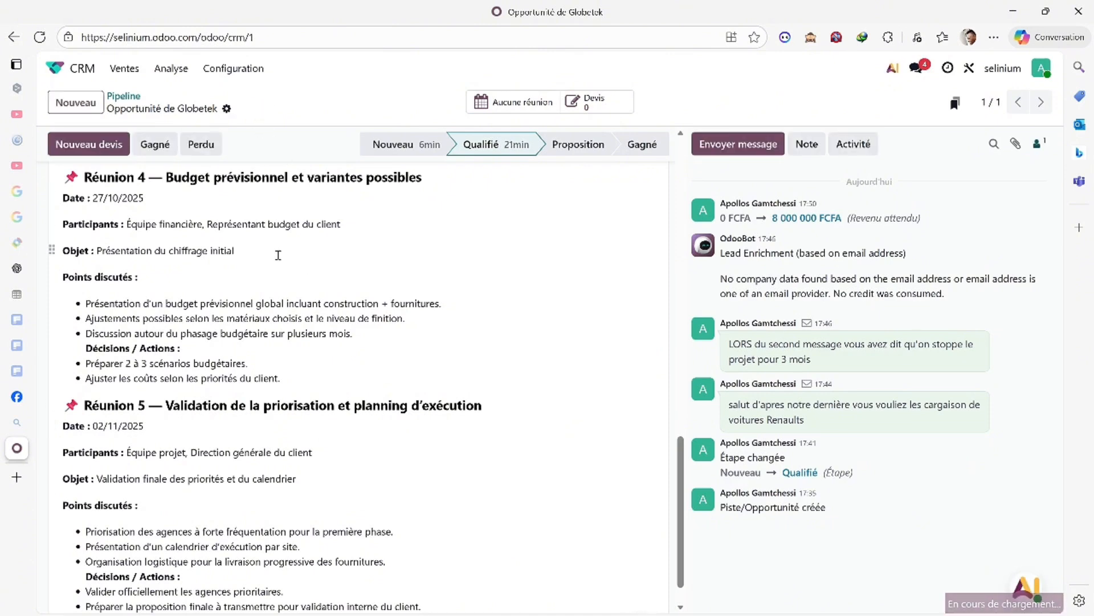
# - Reopen the opportunity form in Studio and change the AI text field's label to "prochaines etapes"
pyautogui.scroll(3, 278, 255)
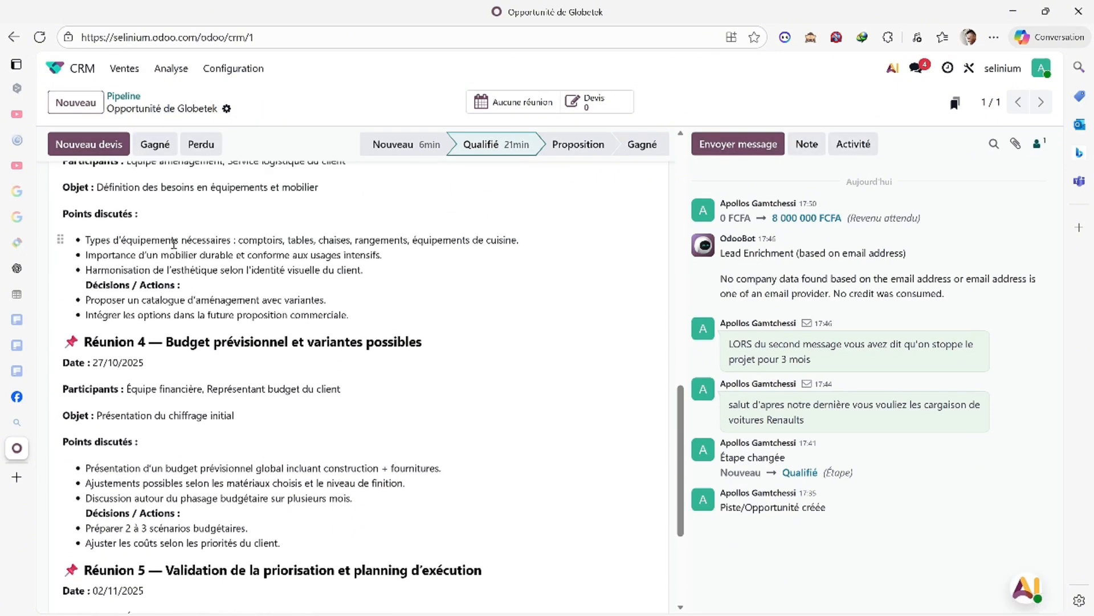
pyautogui.scroll(2, 300, 257)
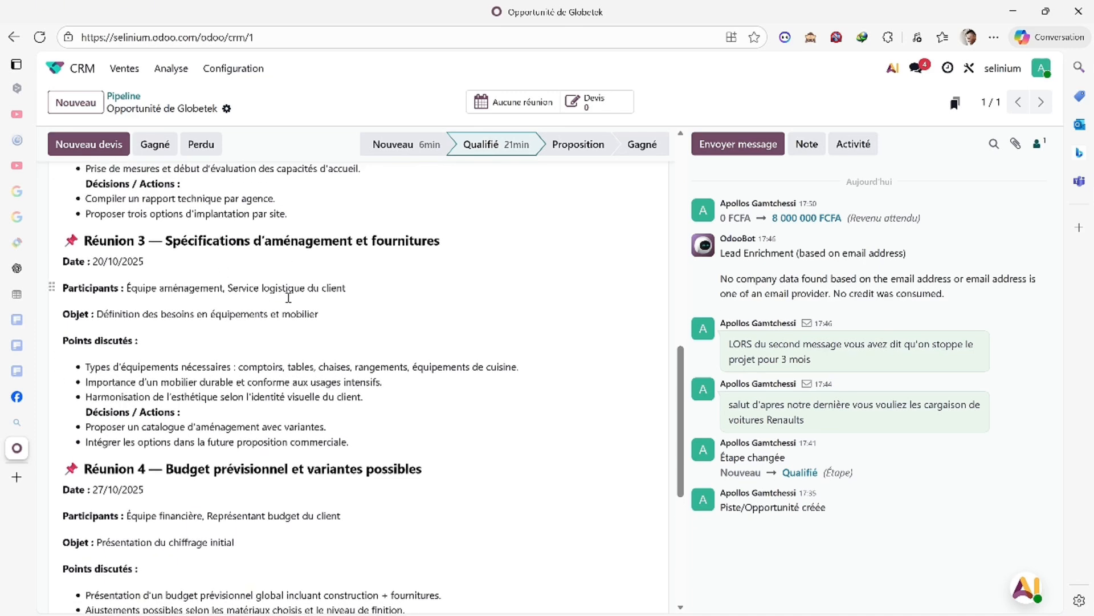
pyautogui.scroll(10, 288, 298)
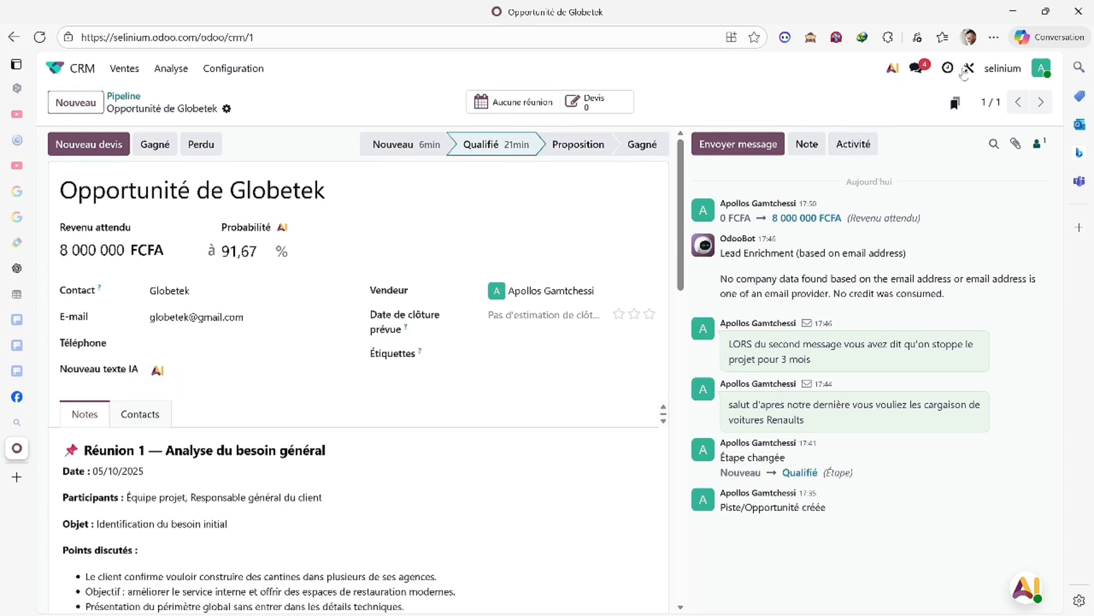
pyautogui.click(967, 69)
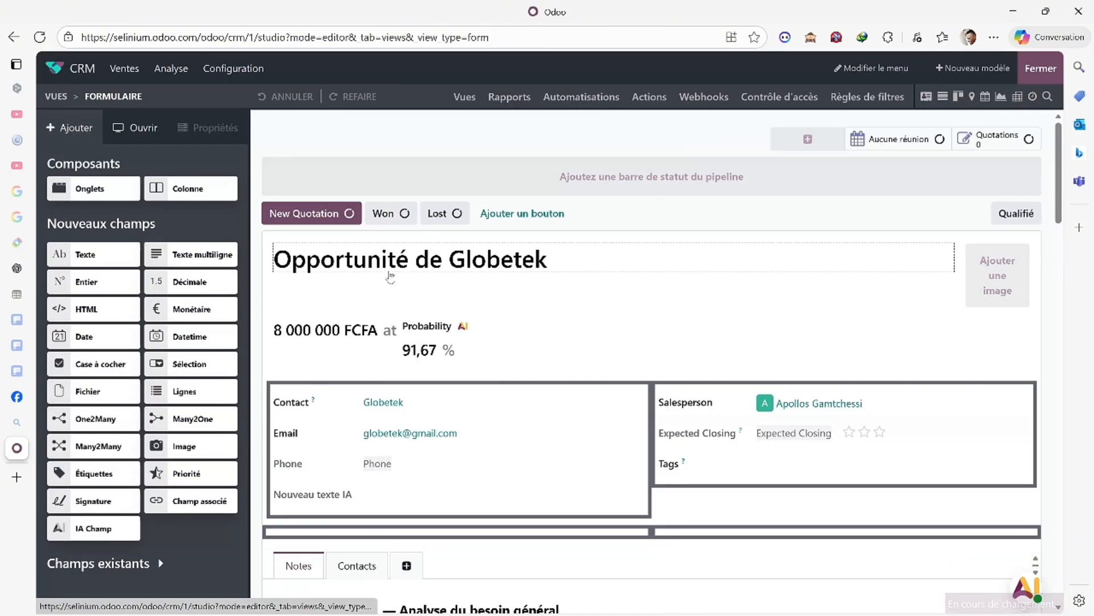
pyautogui.click(324, 493)
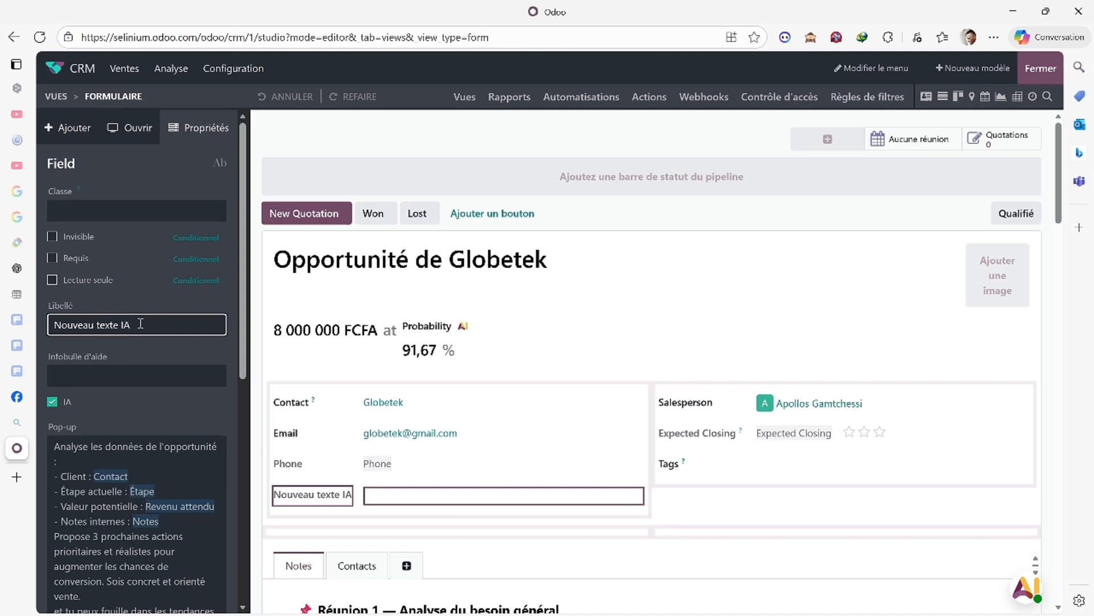
pyautogui.moveTo(140, 324); pyautogui.dragTo(52, 313)
pyautogui.write('prochaines etapes')
pyautogui.scroll(-6, 112, 403)
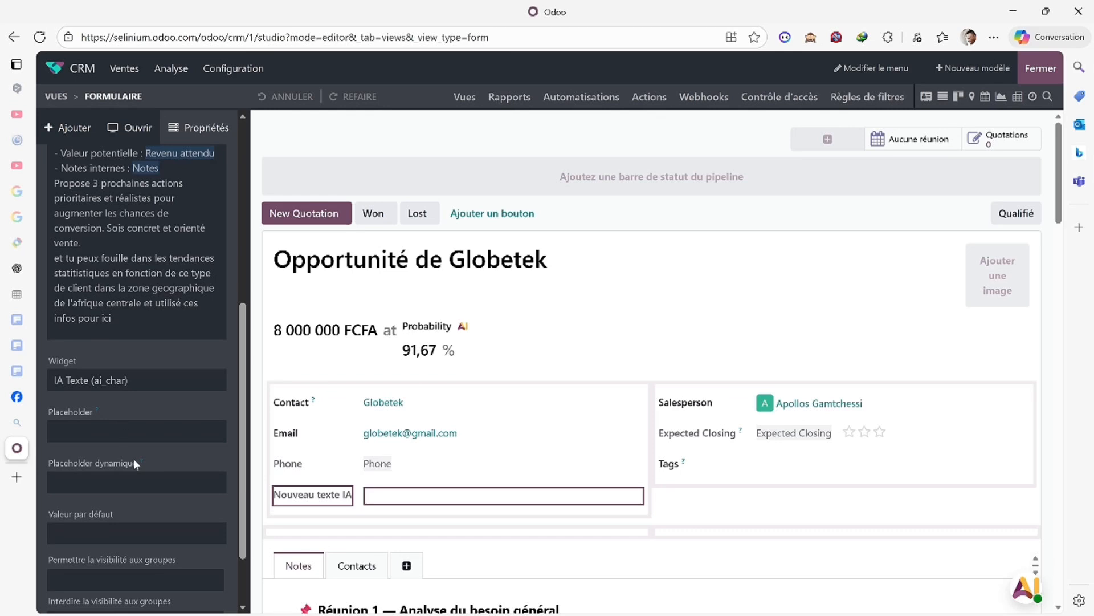
pyautogui.scroll(-2, 134, 460)
pyautogui.scroll(8, 135, 460)
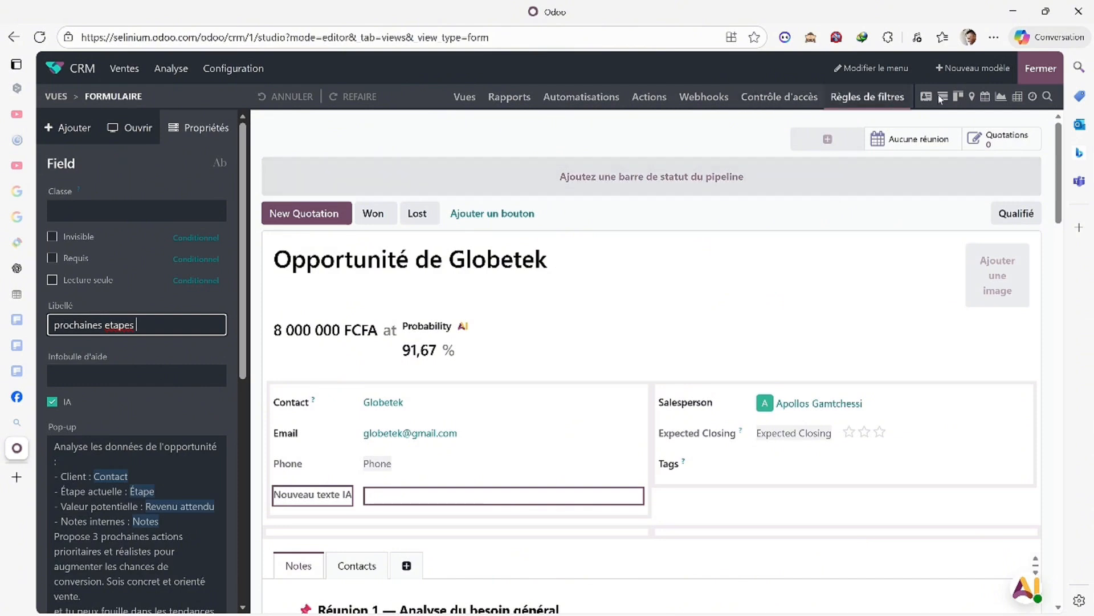
pyautogui.click(1053, 77)
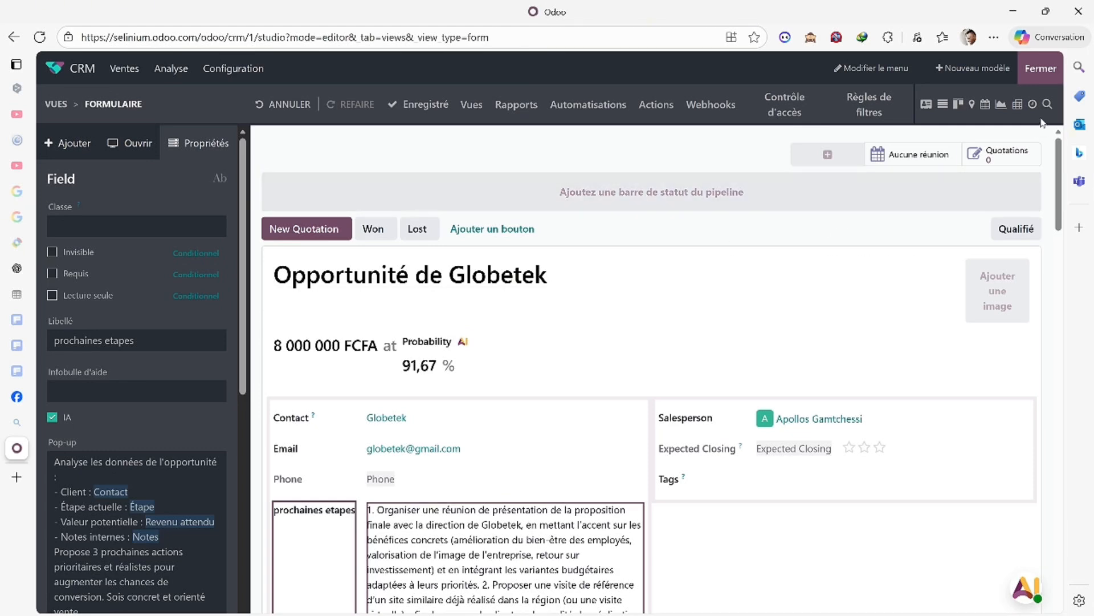
# - Return from Studio to the Globetek opportunity and regenerate the prochaines etapes text with AI
pyautogui.click(1037, 82)
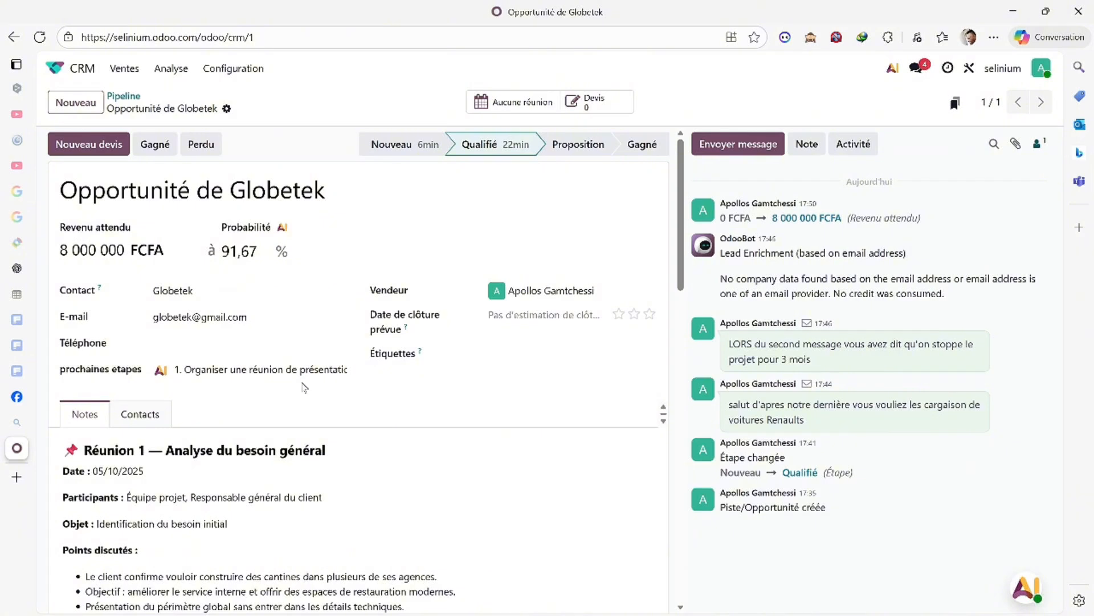
pyautogui.click(165, 377)
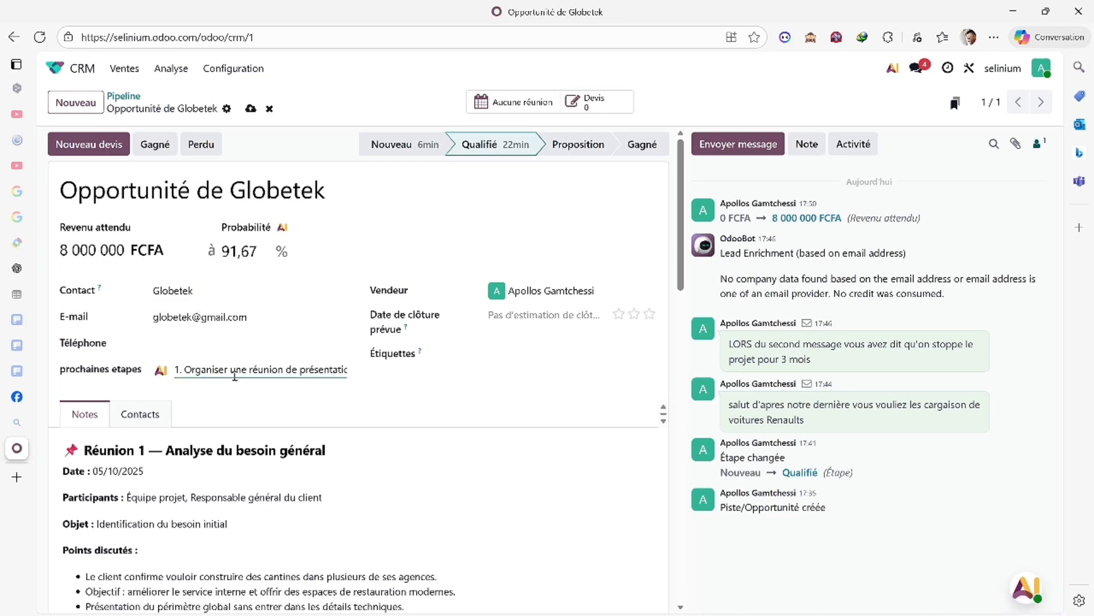
# - Read through the generated prochaines etapes text from beginning to end in its single-line field
pyautogui.moveTo(243, 371); pyautogui.dragTo(338, 378)
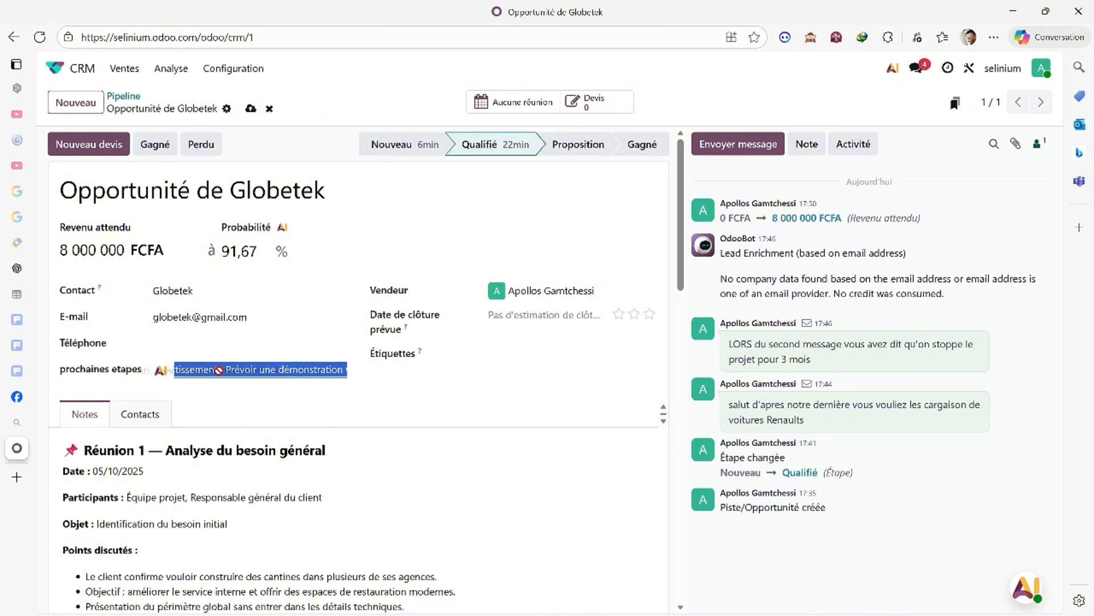
pyautogui.click(224, 371)
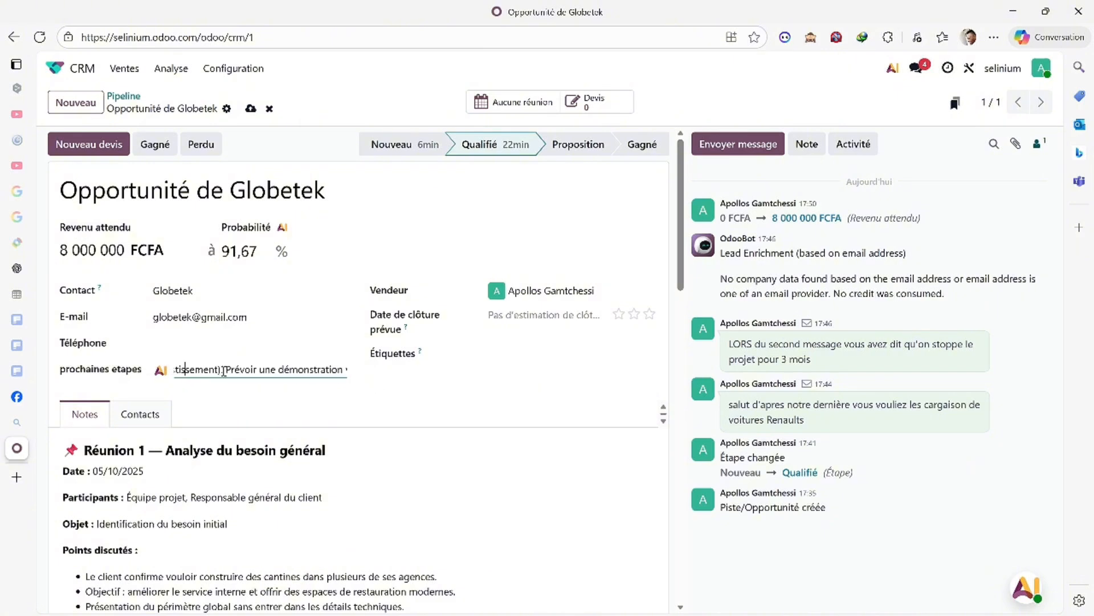
pyautogui.press('Left')
pyautogui.press('Left')
pyautogui.press('Left')
pyautogui.press('Left')
pyautogui.press('Left')
pyautogui.press('Left')
pyautogui.press('Left')
pyautogui.press('Left')
pyautogui.press('Left')
pyautogui.press('Left')
pyautogui.press('Left')
pyautogui.press('Left')
pyautogui.press('Left')
pyautogui.press('Left')
pyautogui.press('Left')
pyautogui.press('Left')
pyautogui.press('Left')
pyautogui.press('Left')
pyautogui.press('Left')
pyautogui.press('Left')
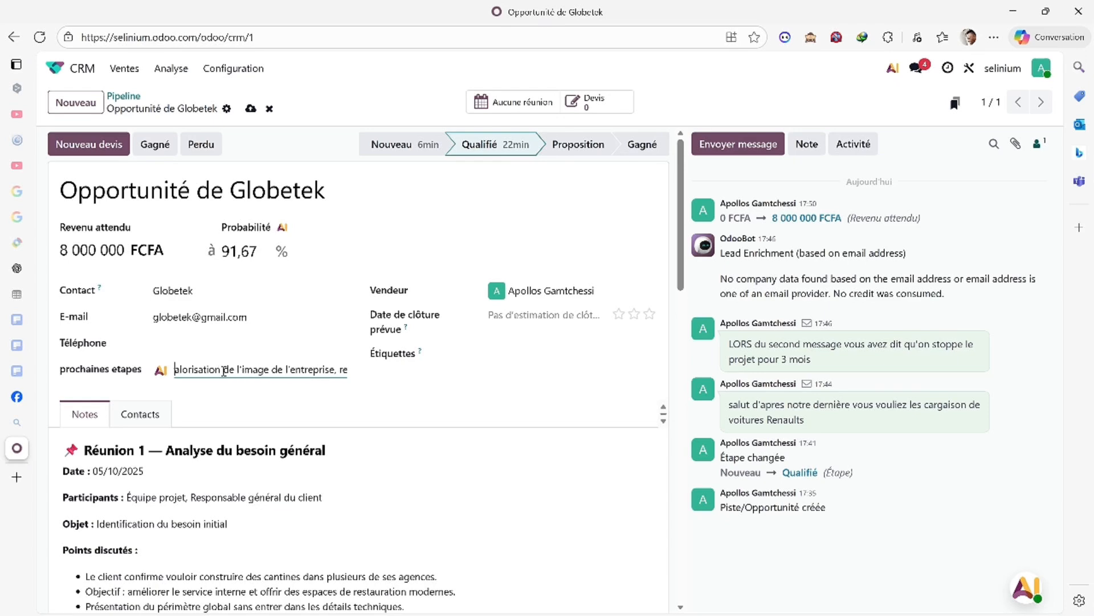
pyautogui.press('Left')
pyautogui.press('Left')
pyautogui.press('Left')
pyautogui.press('Left')
pyautogui.press('Left')
pyautogui.press('Left')
pyautogui.press('Left')
pyautogui.press('Left')
pyautogui.press('Left')
pyautogui.press('Left')
pyautogui.press('Left')
pyautogui.press('Left')
pyautogui.press('Left')
pyautogui.press('Left')
pyautogui.press('Left')
pyautogui.press('Left')
pyautogui.press('Left')
pyautogui.press('Left')
pyautogui.press('Left')
pyautogui.press('Left')
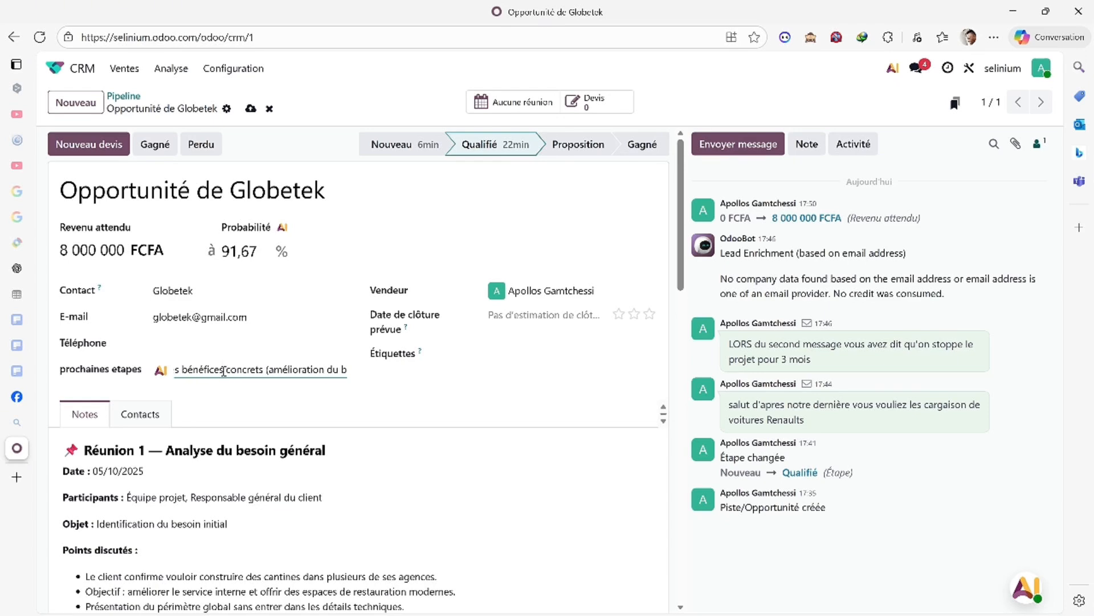
pyautogui.moveTo(223, 370); pyautogui.dragTo(132, 376)
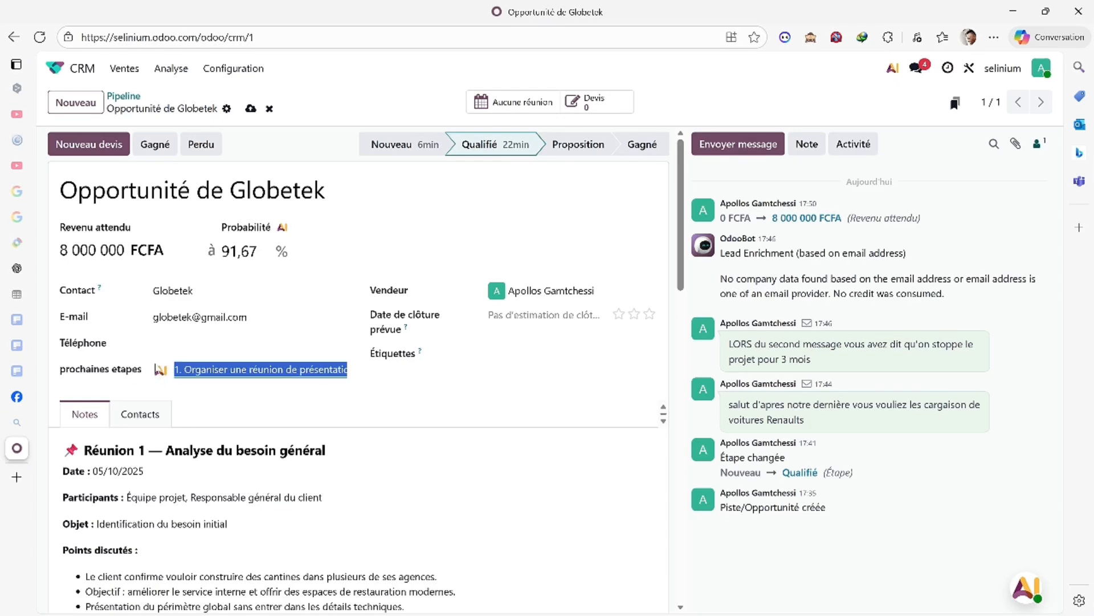
pyautogui.click(293, 371)
pyautogui.moveTo(310, 371); pyautogui.dragTo(359, 382)
pyautogui.click(312, 365)
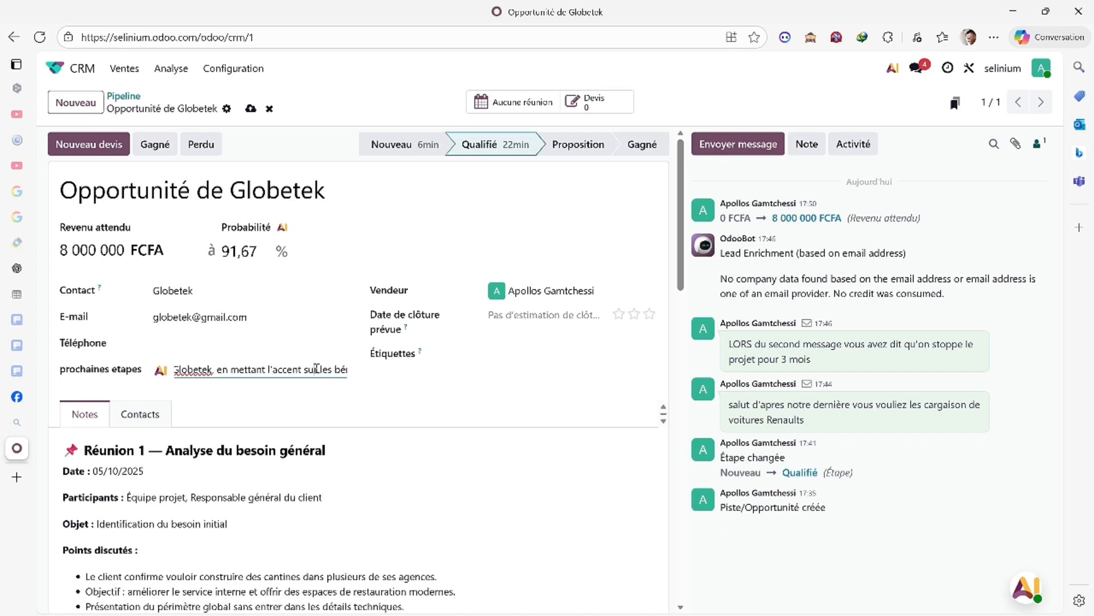
pyautogui.moveTo(356, 373); pyautogui.dragTo(407, 378)
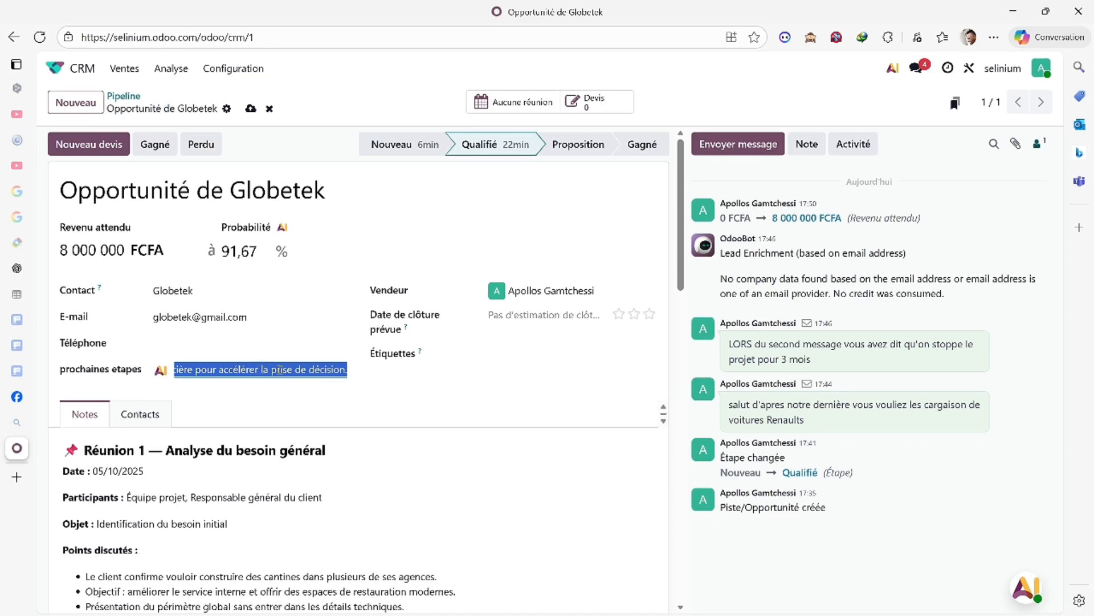
pyautogui.click(353, 393)
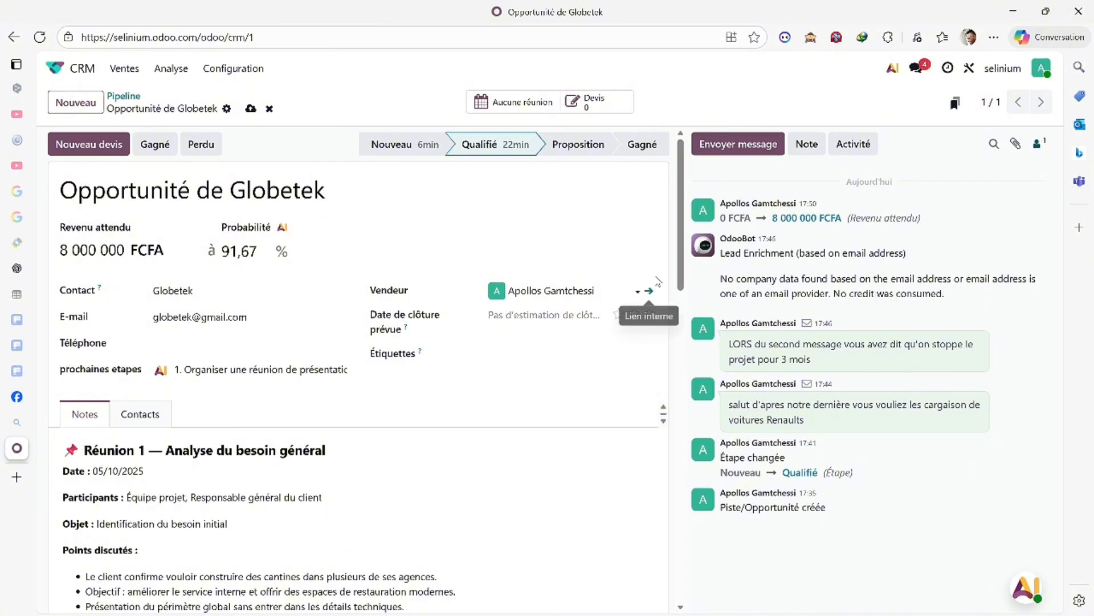
# - Open the opportunity form in Studio and start a new AI field of type Texte multiligne between Phone and prochaines etapes
pyautogui.click(971, 68)
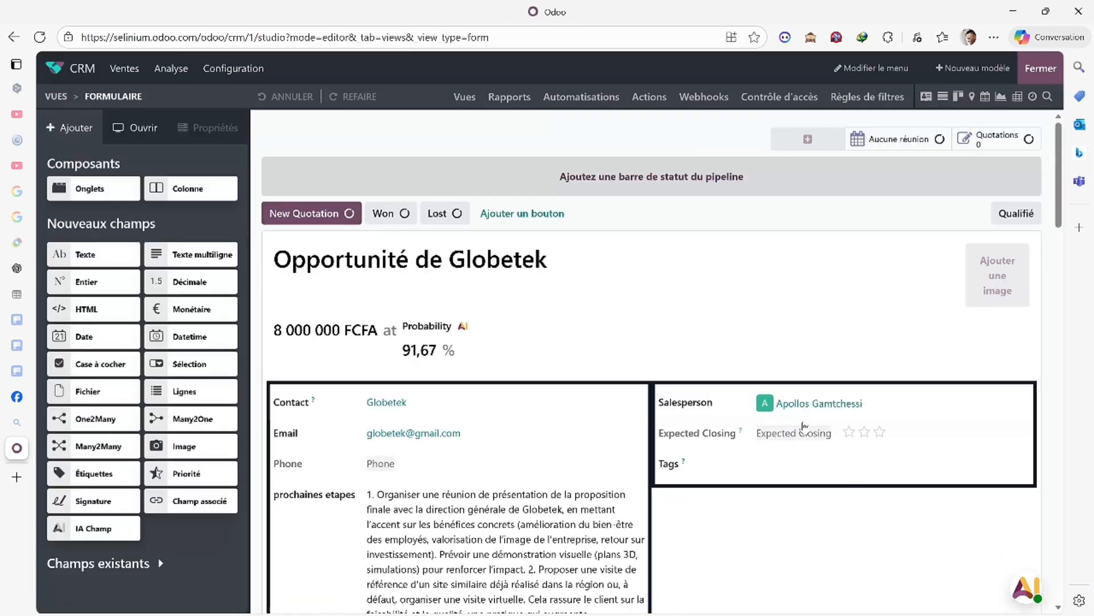
pyautogui.scroll(-2, 422, 389)
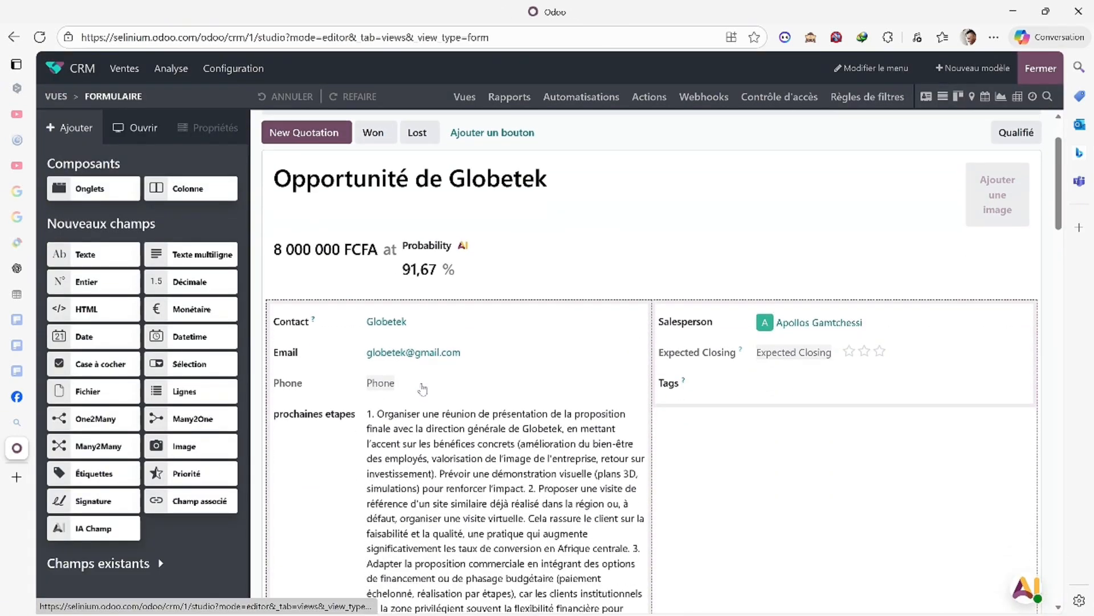
pyautogui.scroll(-5, 422, 389)
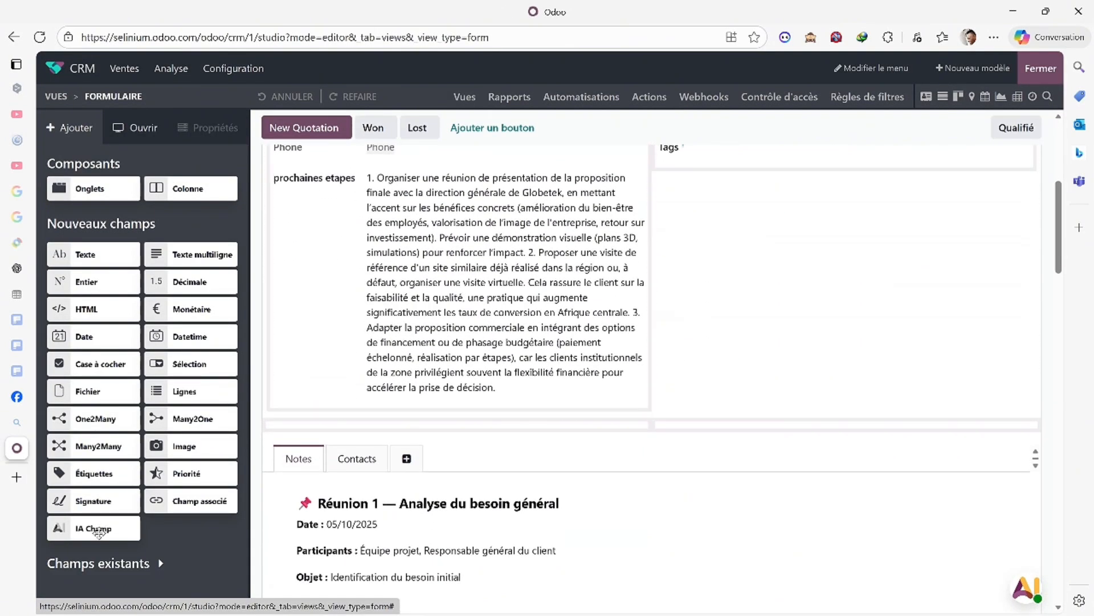
pyautogui.moveTo(98, 531); pyautogui.dragTo(765, 342)
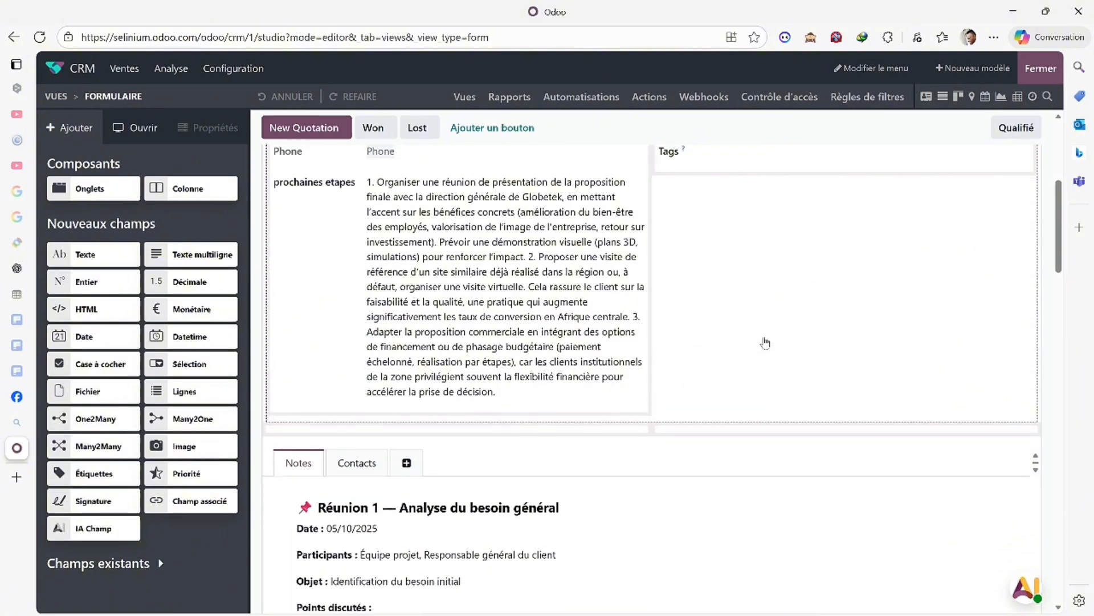
pyautogui.scroll(4, 765, 343)
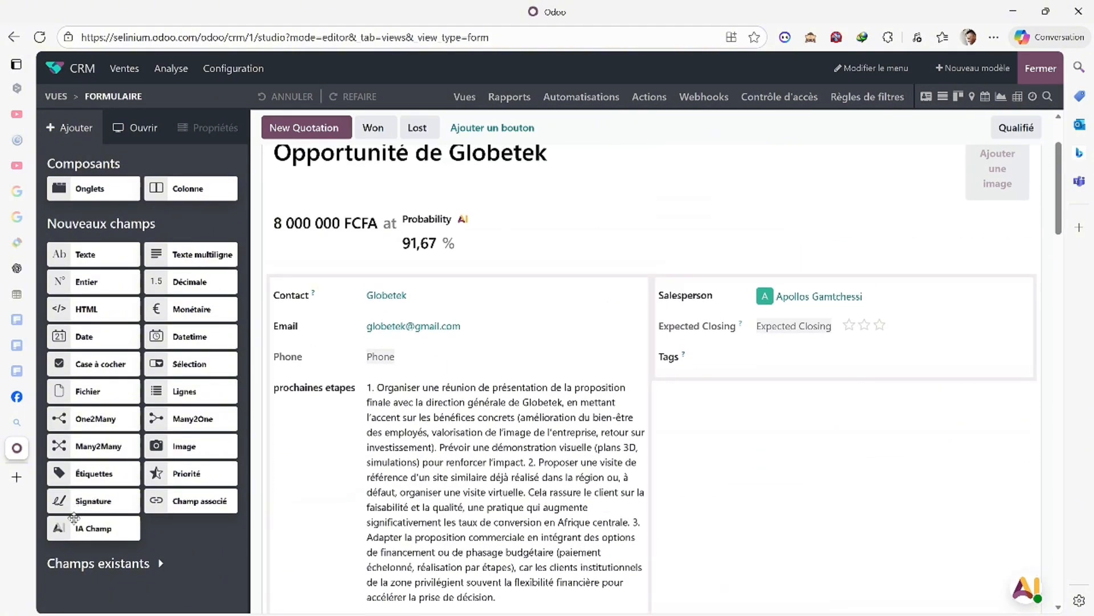
pyautogui.moveTo(74, 518); pyautogui.dragTo(359, 367)
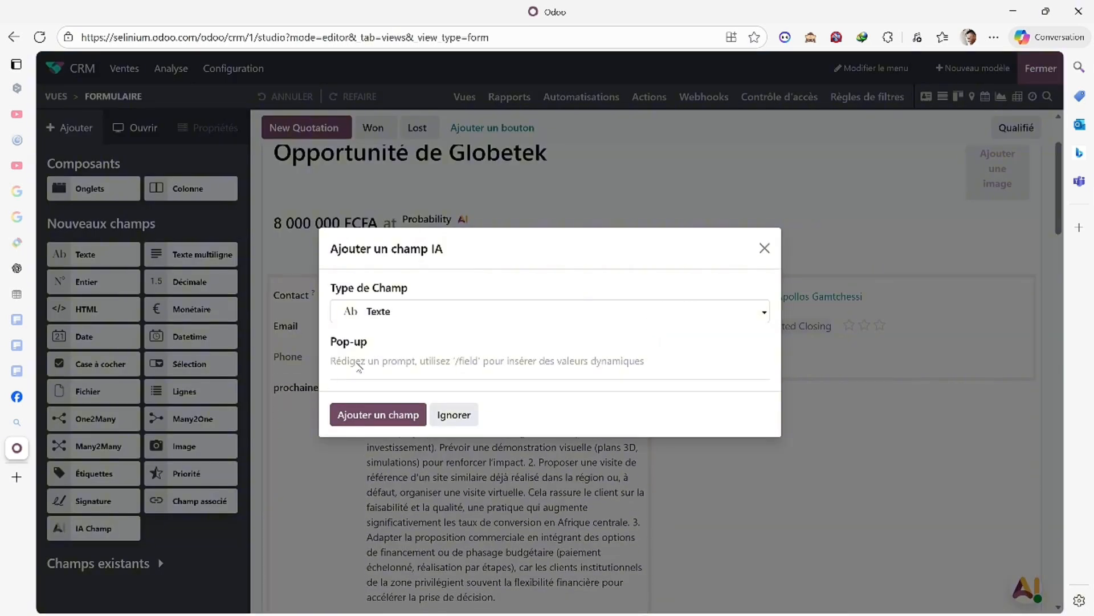
pyautogui.click(425, 318)
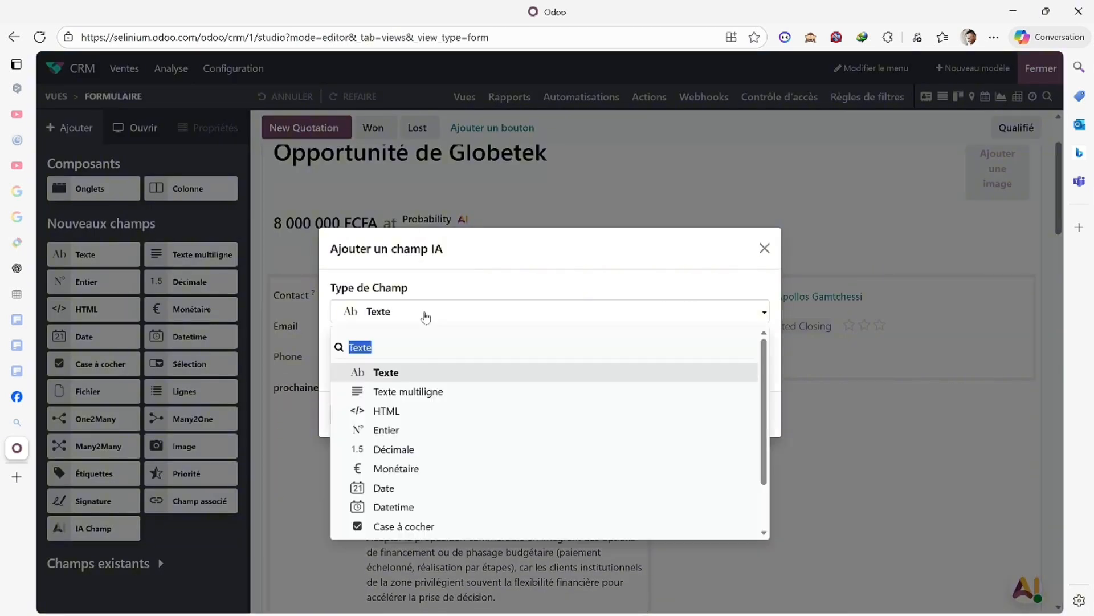
pyautogui.click(398, 392)
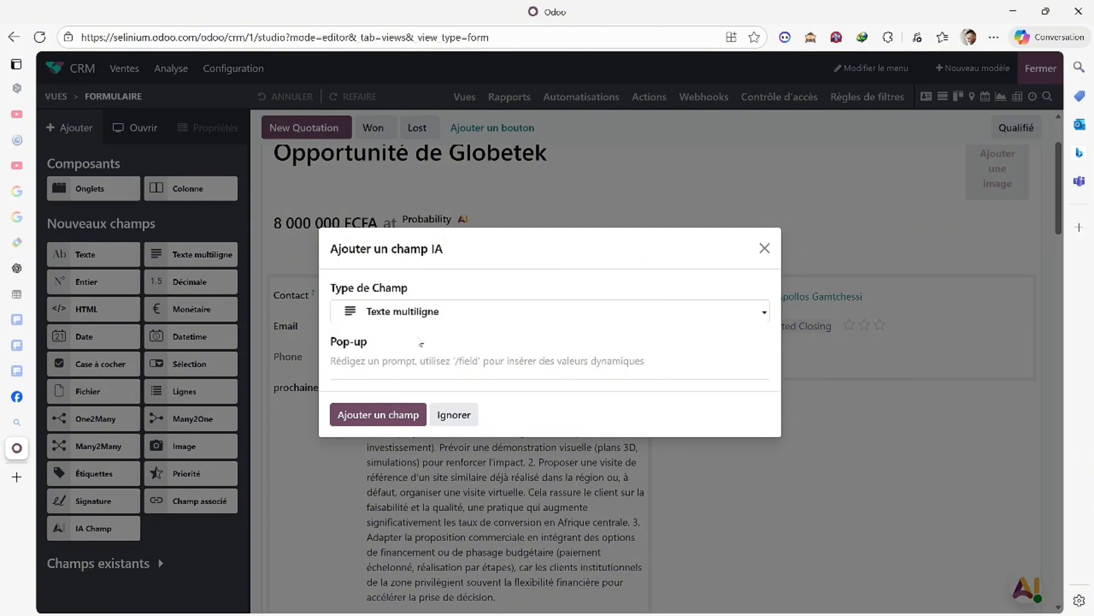
pyautogui.click(437, 317)
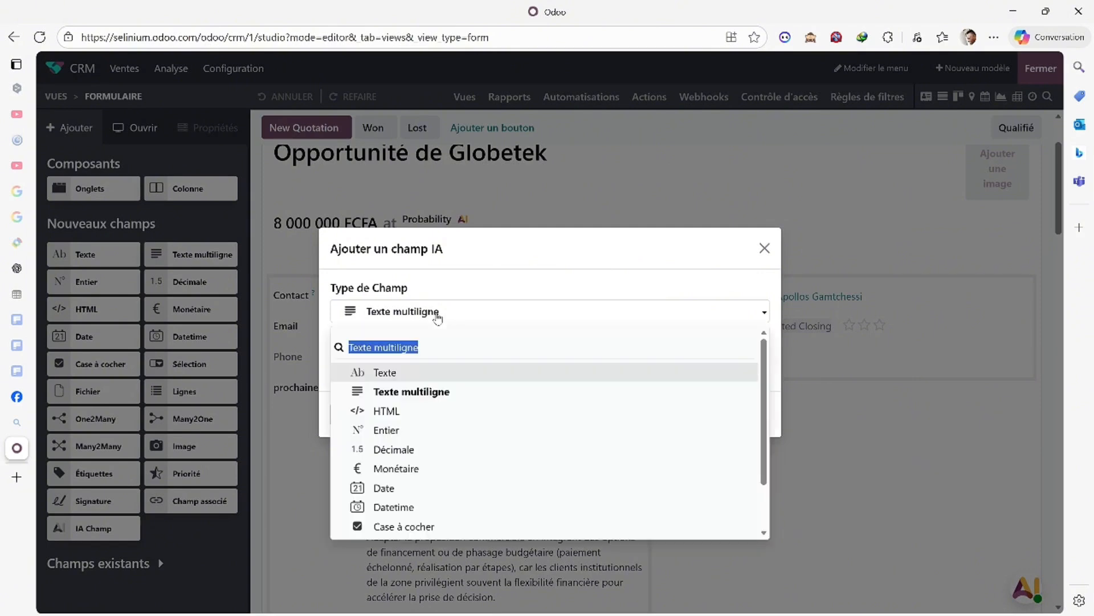
pyautogui.click(459, 295)
# - Add the AI field with a prompt for a five-point synthesis of the opportunity's messages, inserting the Messages field after the word "messages" in its first line
pyautogui.click(395, 363)
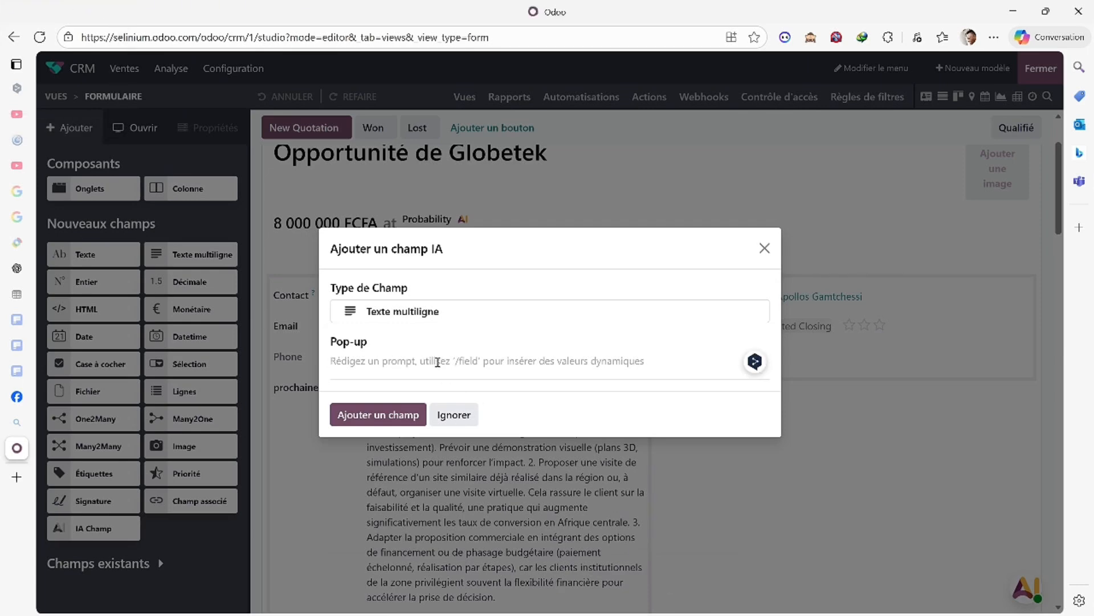
pyautogui.write("Analyse tous les messages, notes internes et historiques liés à cette opportunité, en utilisant les informations contenues dans {message_ids}. Génère une synthèse claire et structurée qui résume : 1. Les principaux besoins exprimés par le client. 2. Les décisions prises au fil des échanges. 3. Les points d'attention ou problèmes soulevés. 4. Le niveau actuel d'avancement de l'opportunité. 5. Les prochaines étapes logiques recommandées.  La synthèse doit être concise, factuelle, professionnelle et basée exclusivement sur les messages présent dans {message_ids}.")
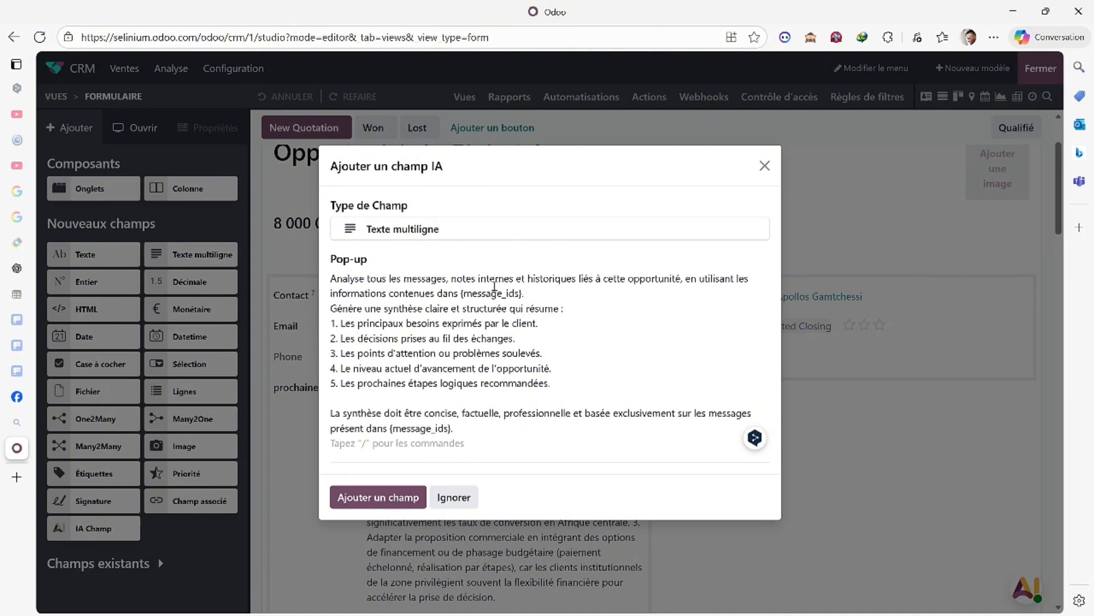
pyautogui.click(448, 278)
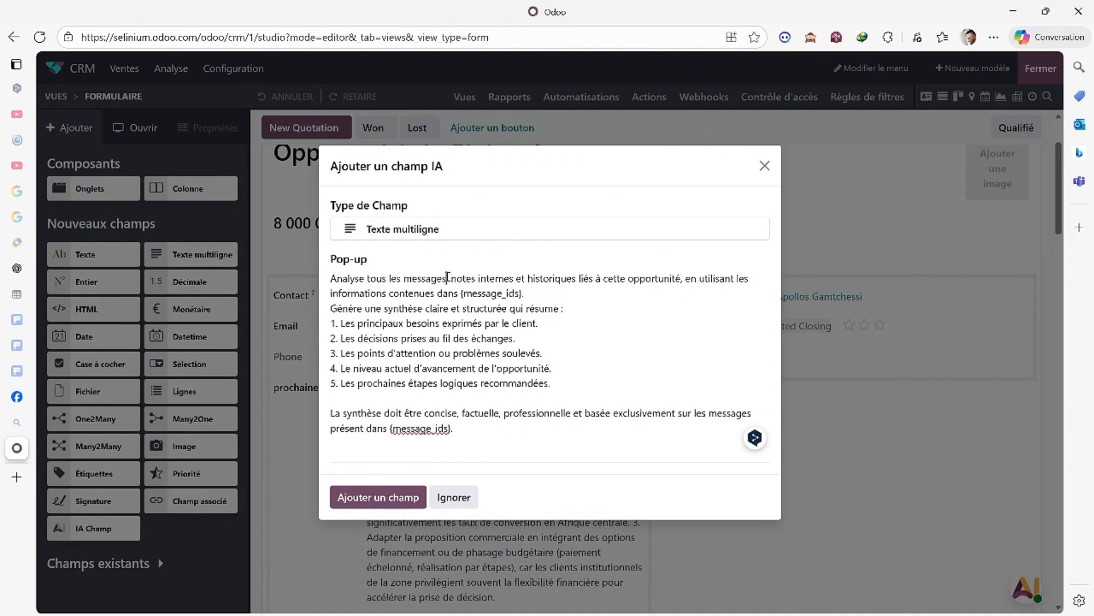
pyautogui.write('/')
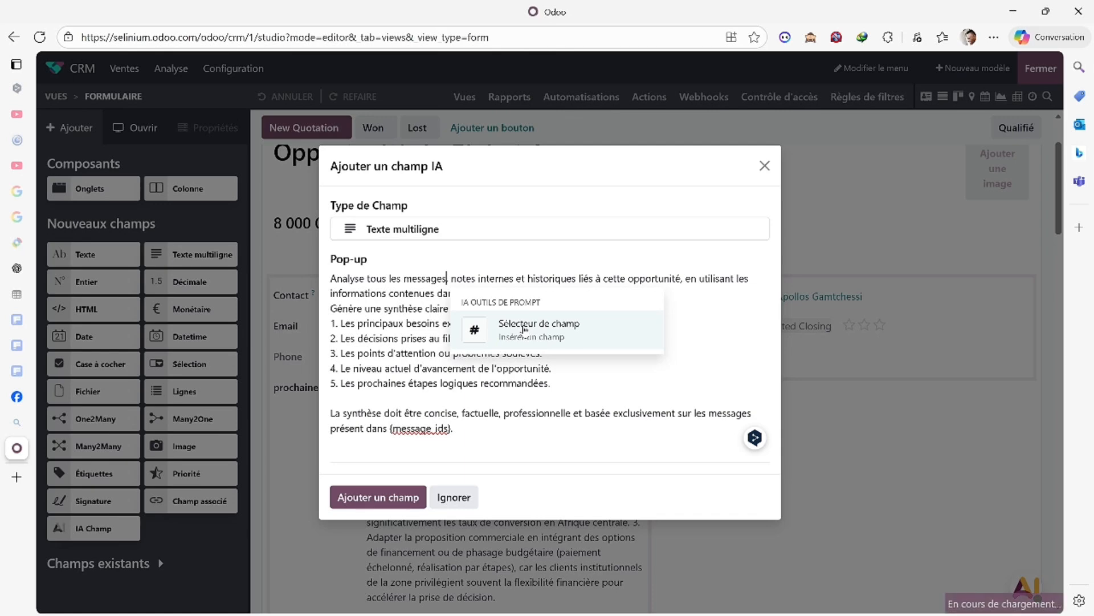
pyautogui.click(524, 329)
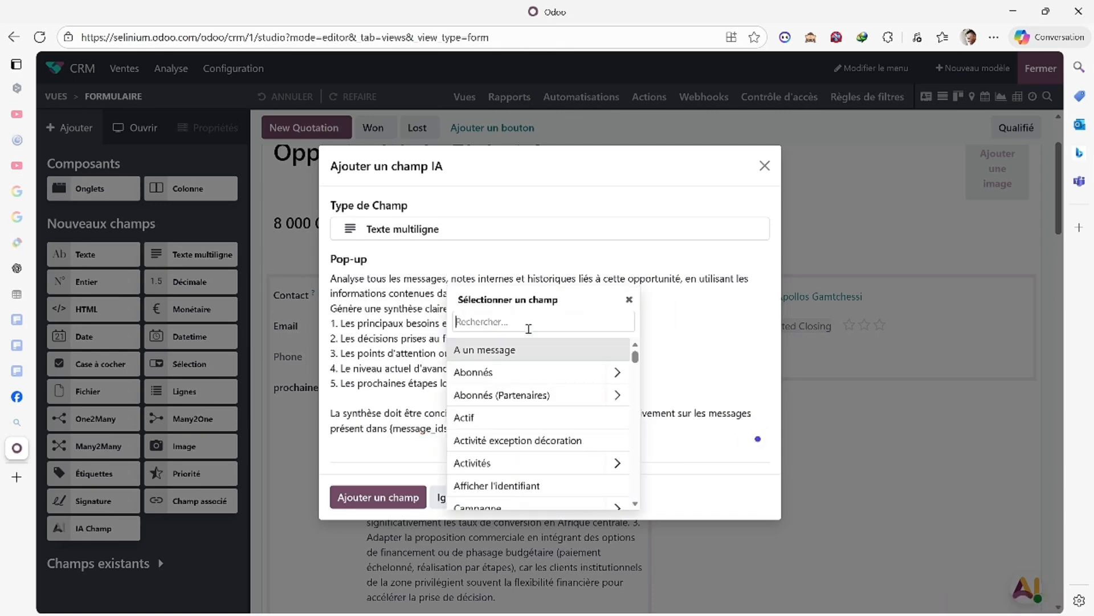
pyautogui.write('mo')
pyautogui.write('ssages')
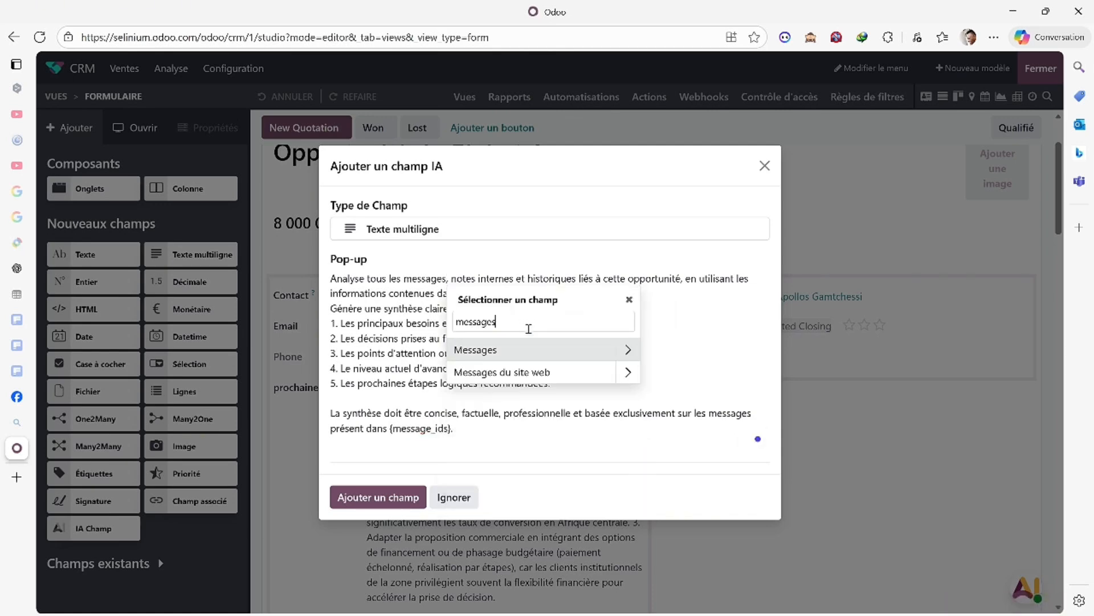
pyautogui.click(513, 351)
pyautogui.click(476, 419)
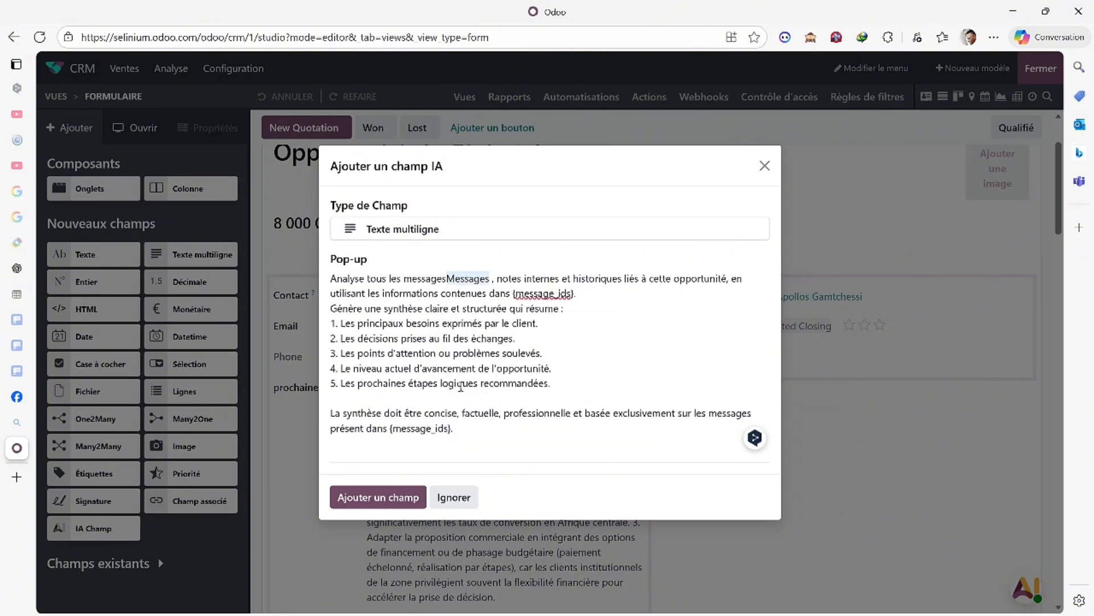
pyautogui.click(375, 497)
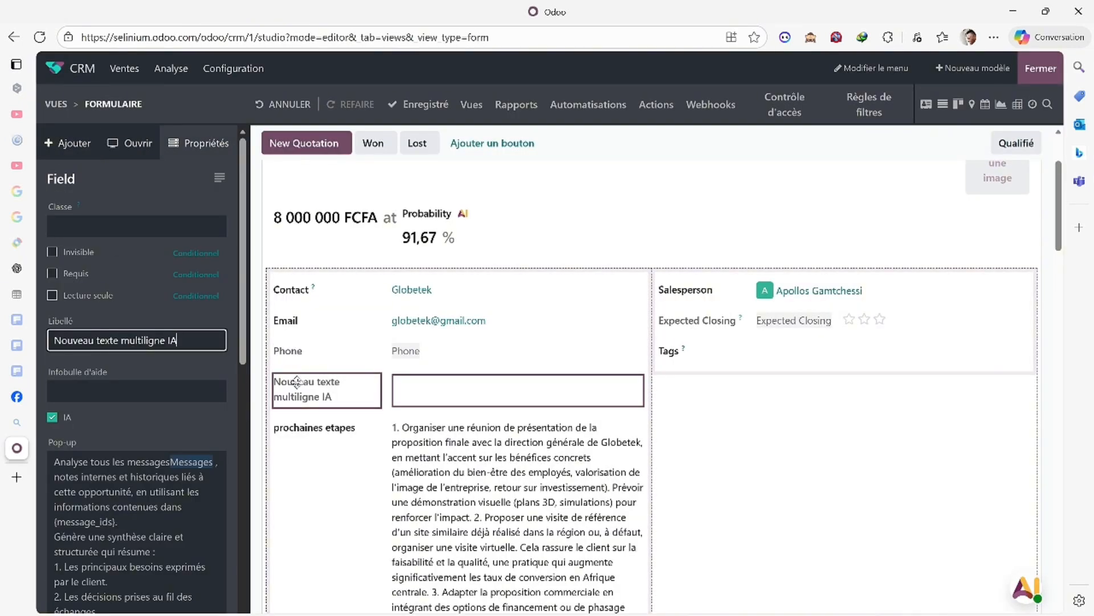
# - Change the new multiline AI field's label to "analyse messages"
pyautogui.moveTo(198, 342); pyautogui.dragTo(34, 341)
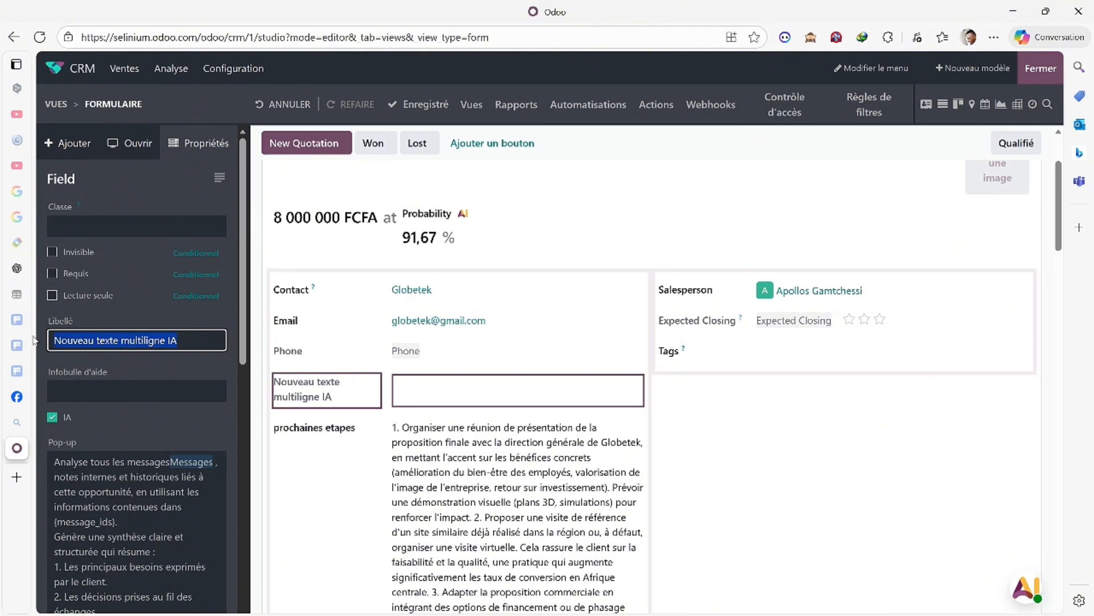
pyautogui.write('analyse messages')
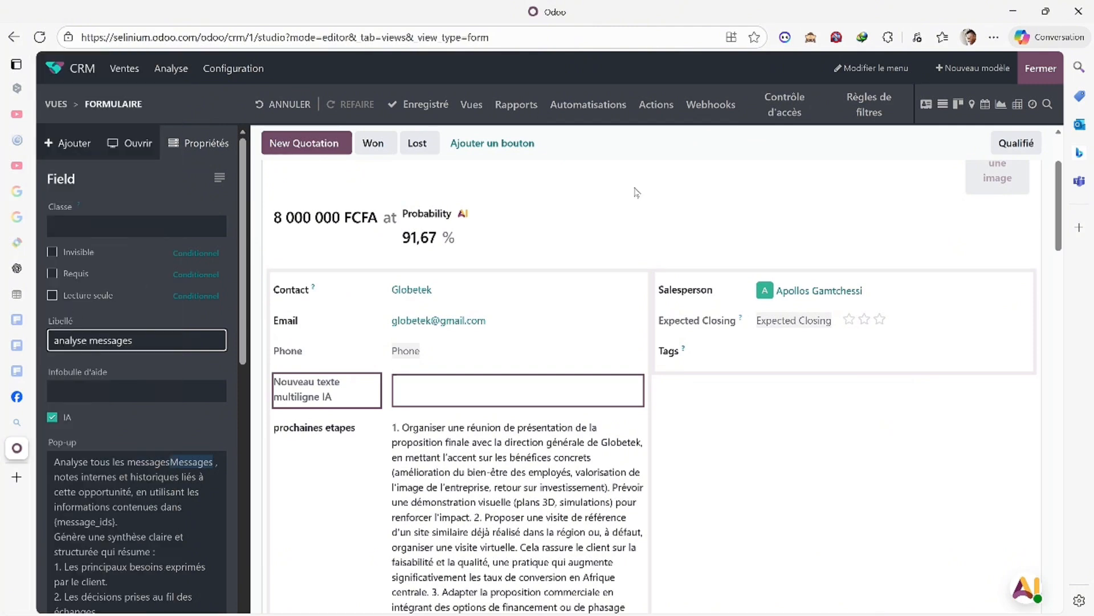
pyautogui.click(918, 217)
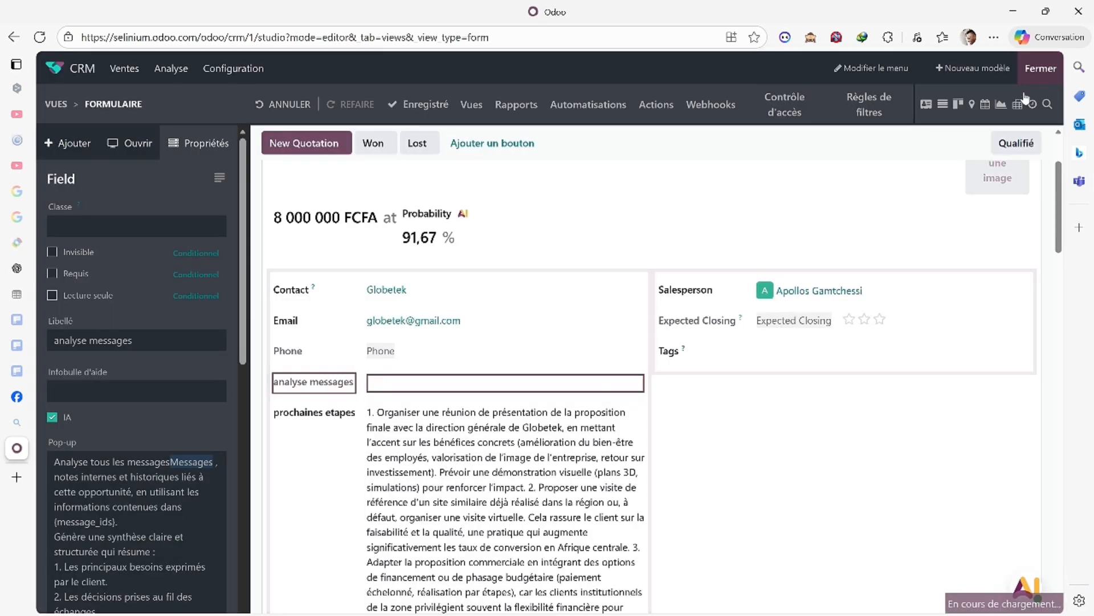
# - Close Studio, generate the analyse messages text with AI on the Globetek opportunity, and read through it
pyautogui.click(1039, 83)
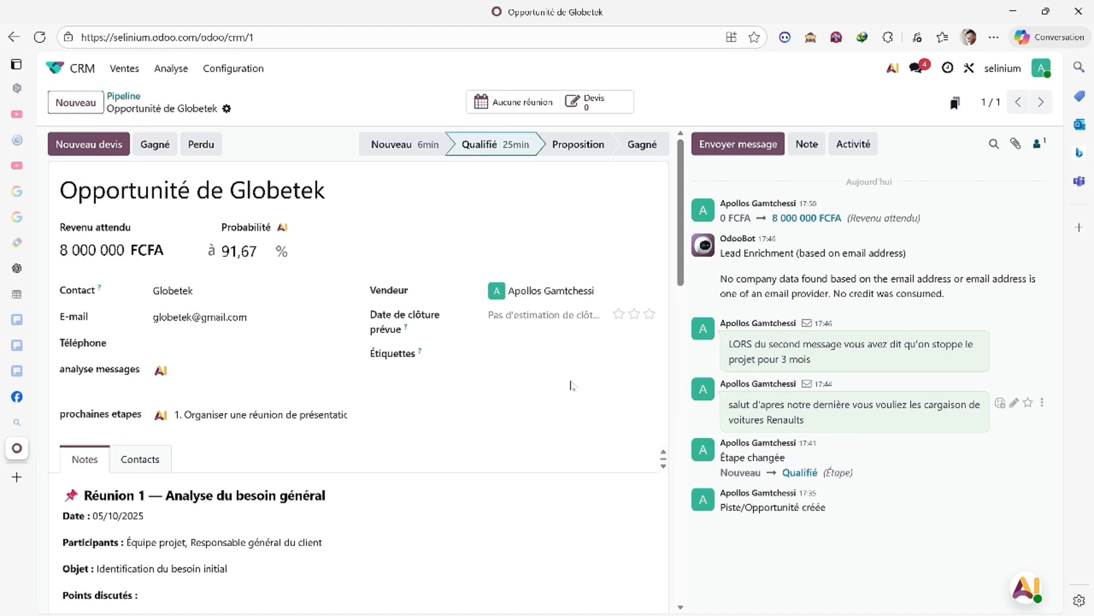
pyautogui.click(160, 372)
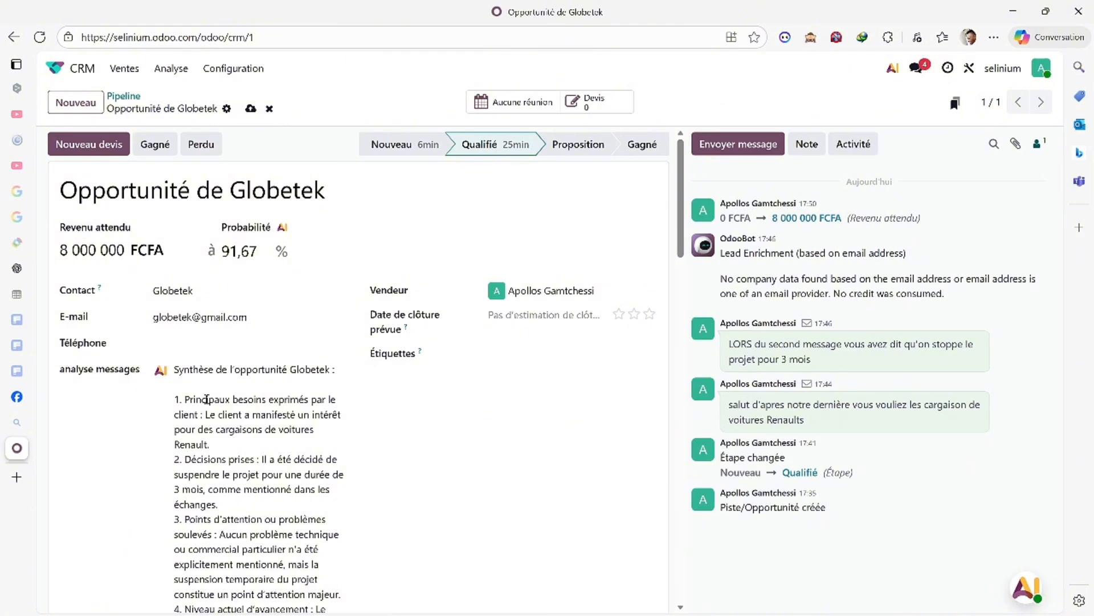
pyautogui.scroll(-1, 207, 399)
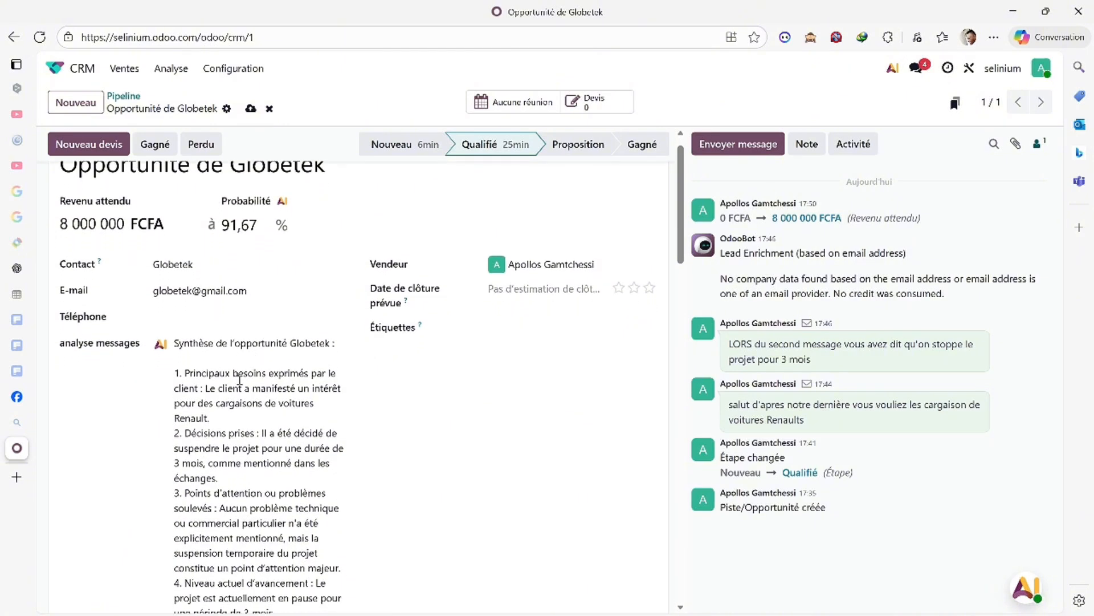
pyautogui.scroll(-2, 239, 379)
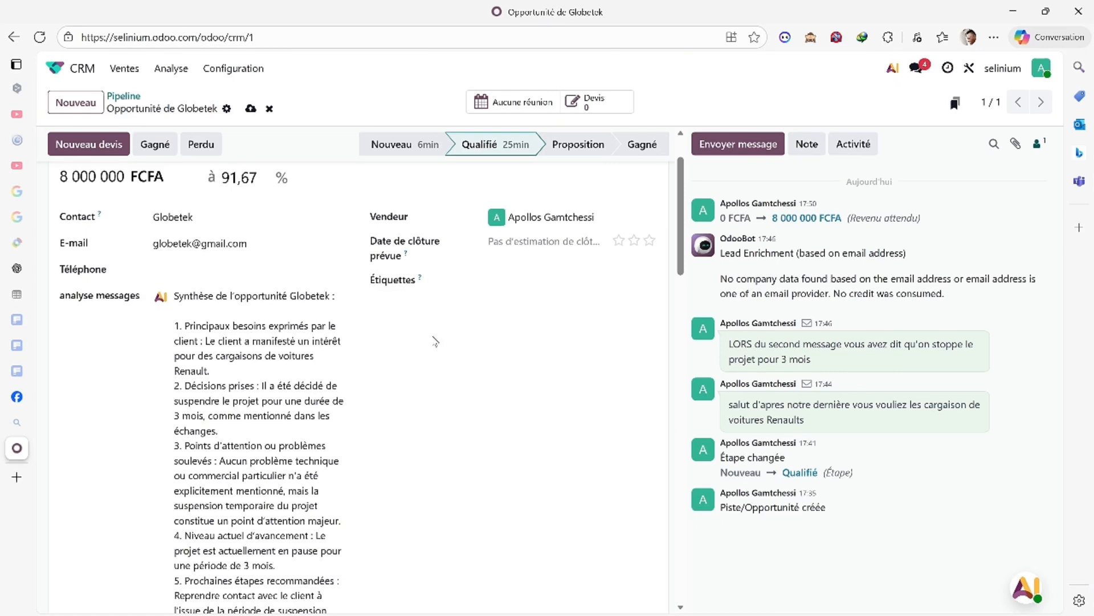
pyautogui.scroll(-5, 269, 376)
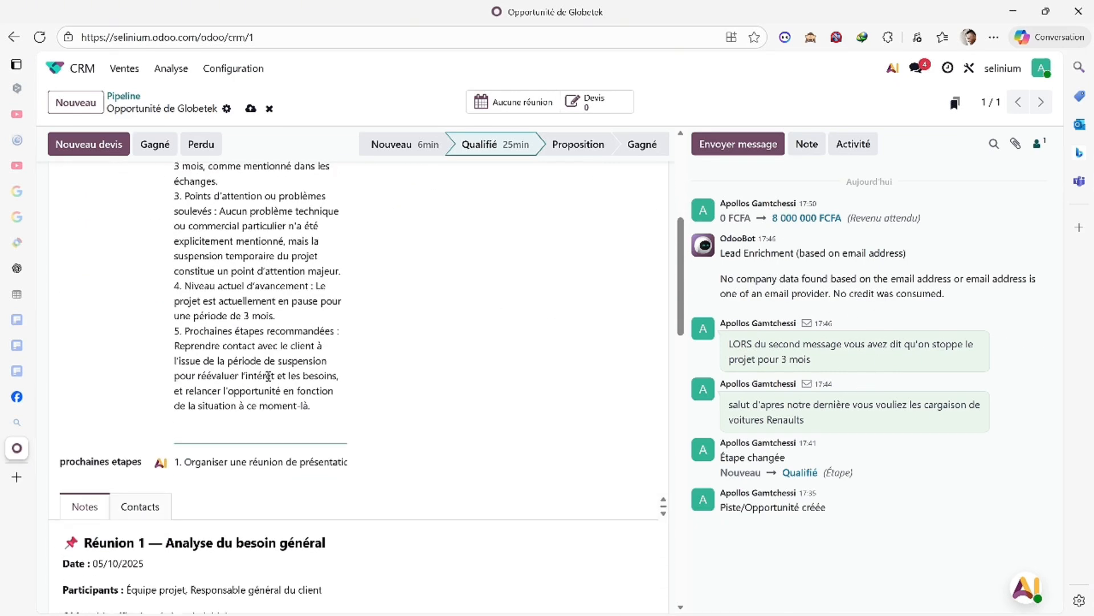
pyautogui.scroll(4, 138, 280)
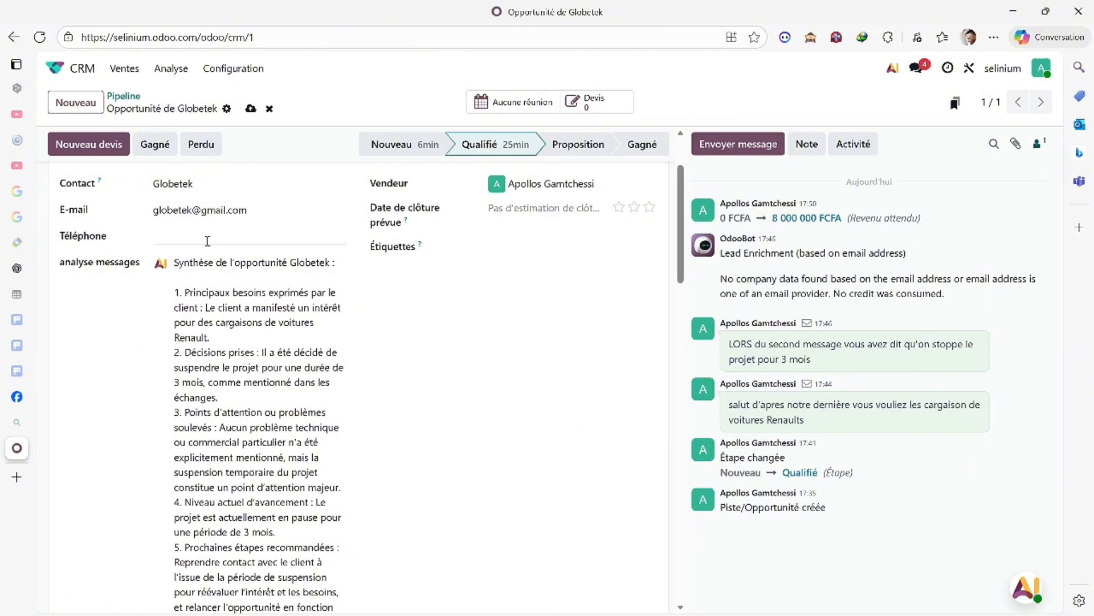
# - Append "donner sur une note de 5 l'humeur du client et le type conversation qui semble favoble" to the analyse messages prompt in Studio, save and exit
pyautogui.click(969, 68)
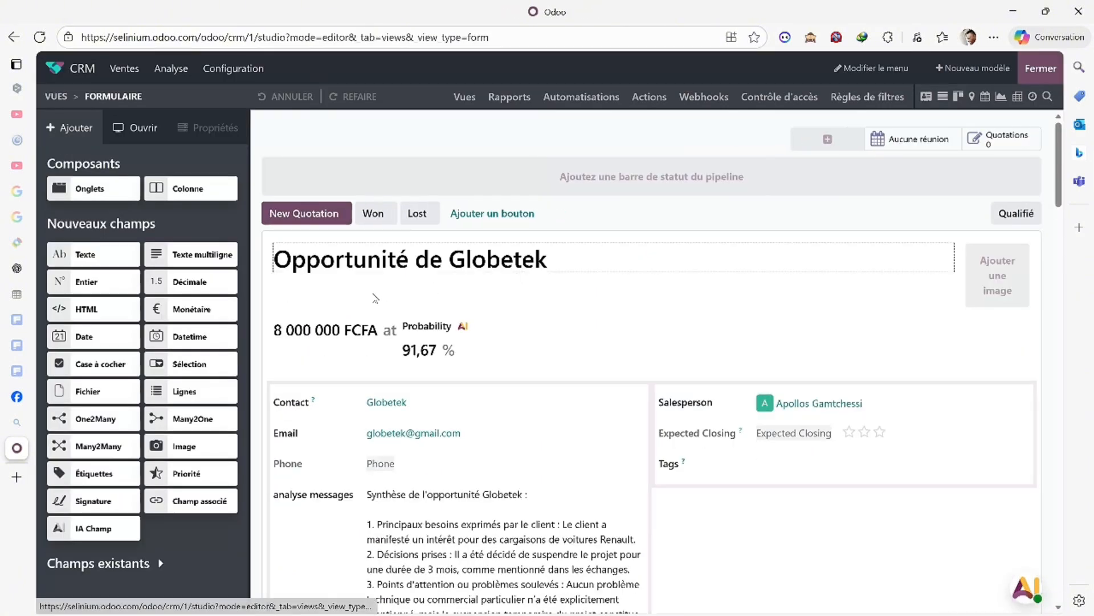
pyautogui.scroll(-3, 449, 319)
pyautogui.click(449, 319)
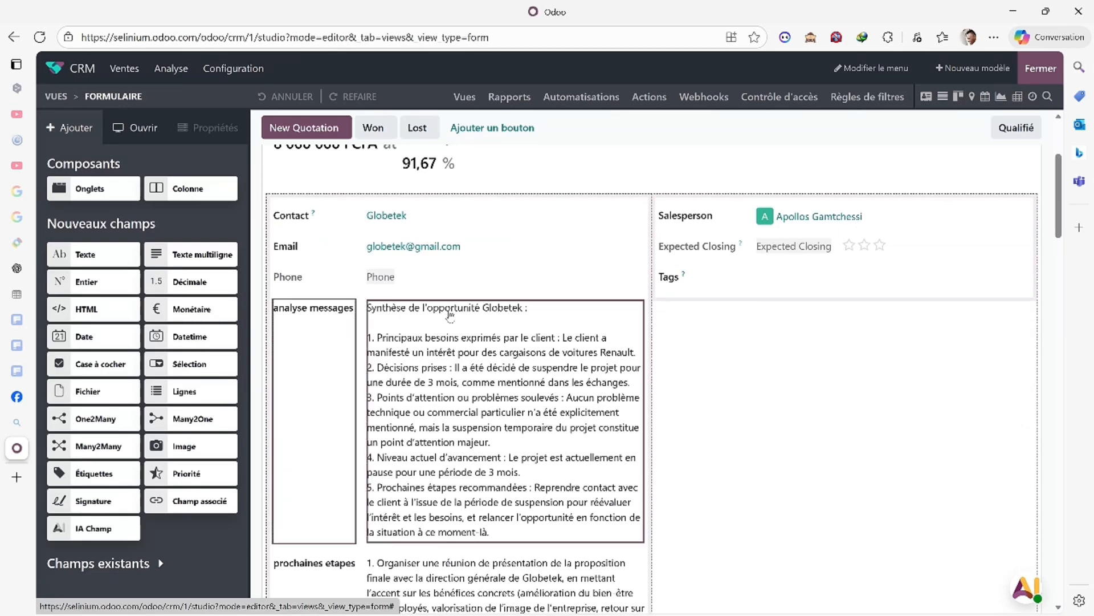
pyautogui.click(134, 462)
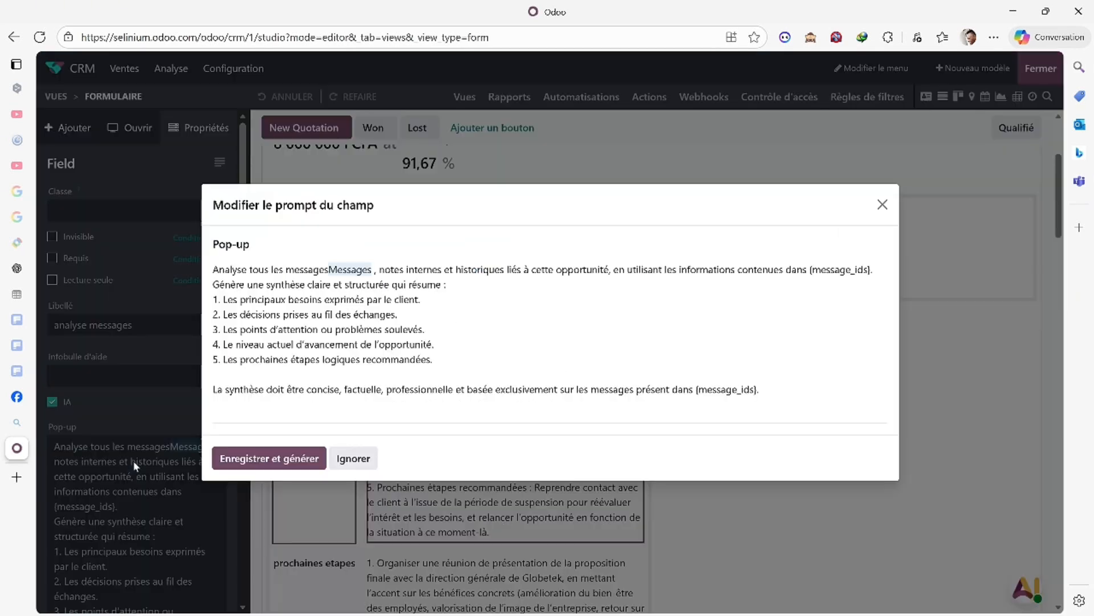
pyautogui.click(767, 392)
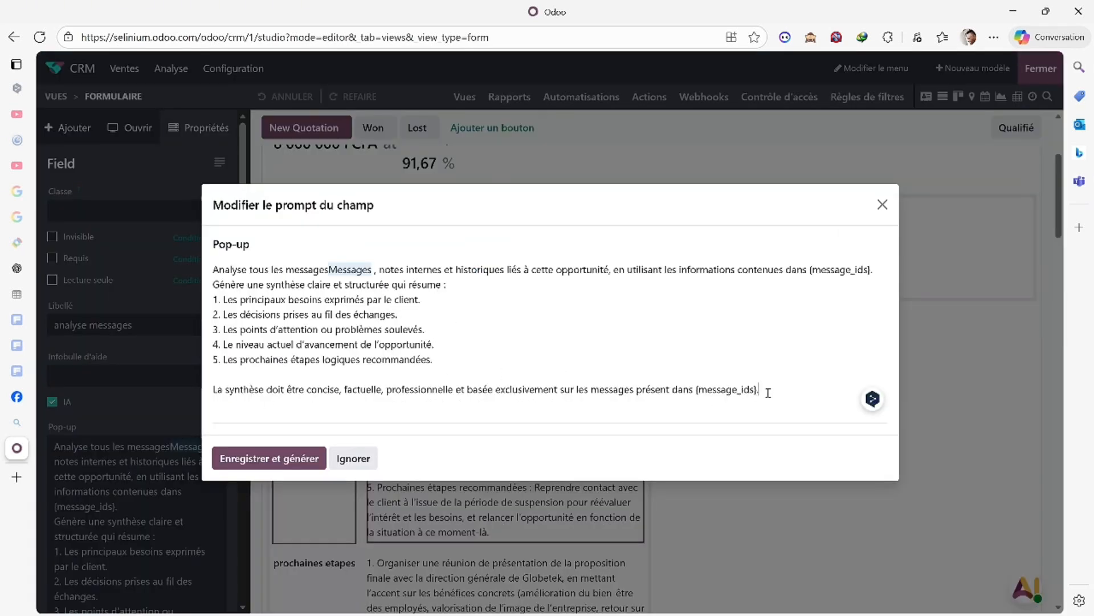
pyautogui.press('Return')
pyautogui.write('donner')
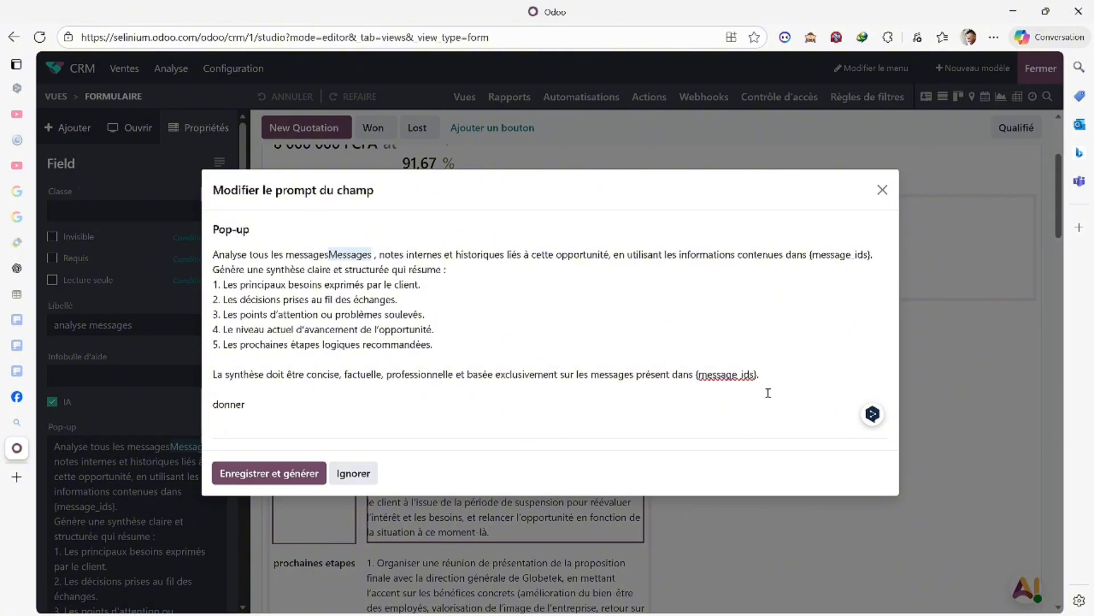
pyautogui.write(" sur une note de 5 l'humeur du client et le")
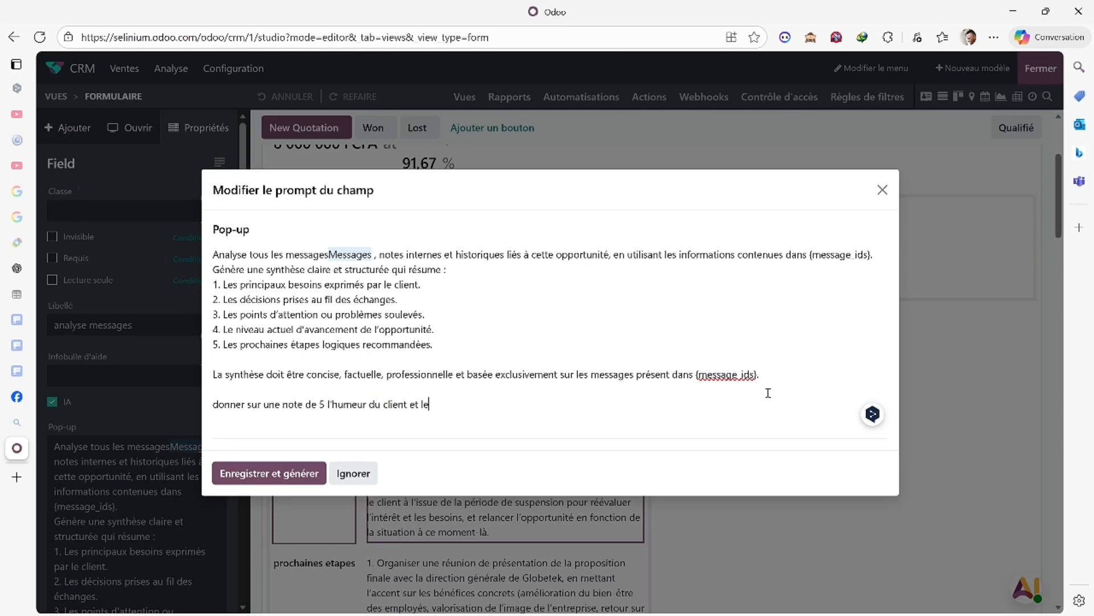
pyautogui.write(' type conversation qui se')
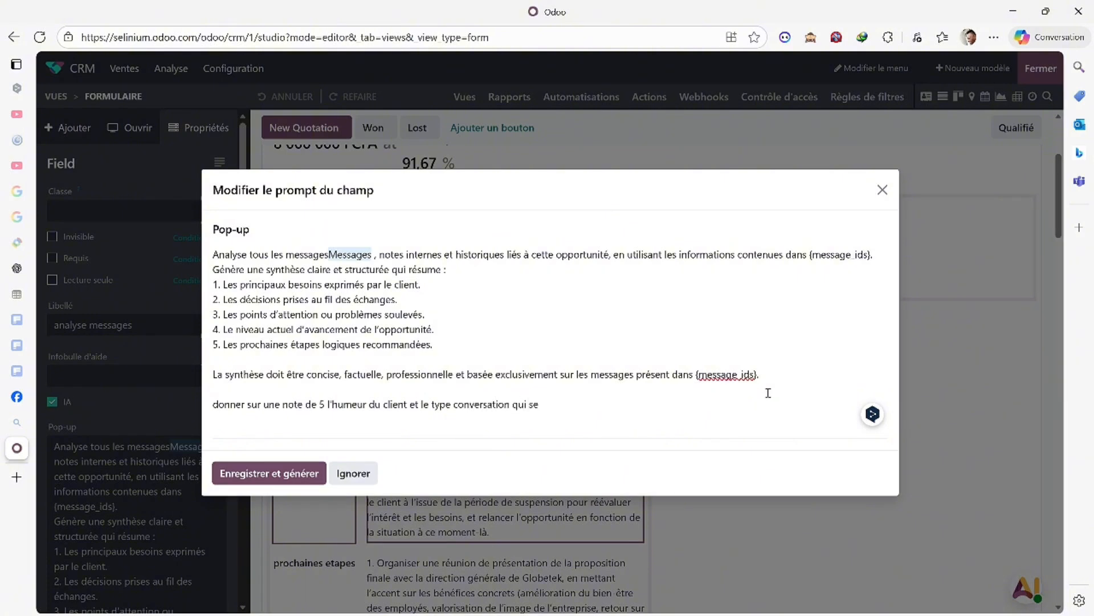
pyautogui.write('mble favoble')
pyautogui.click(309, 473)
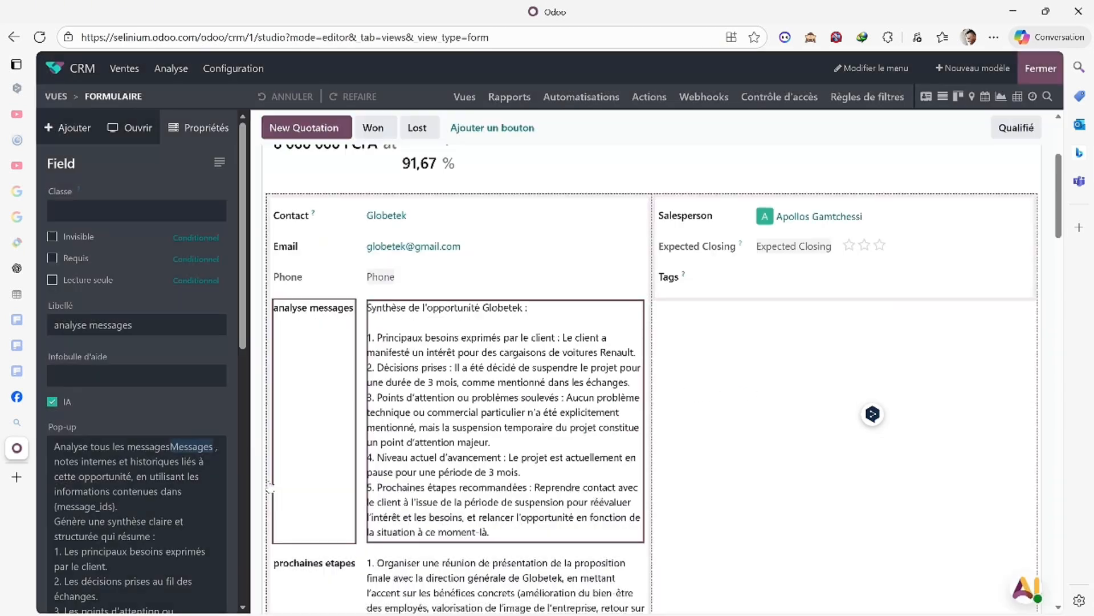
pyautogui.click(1041, 68)
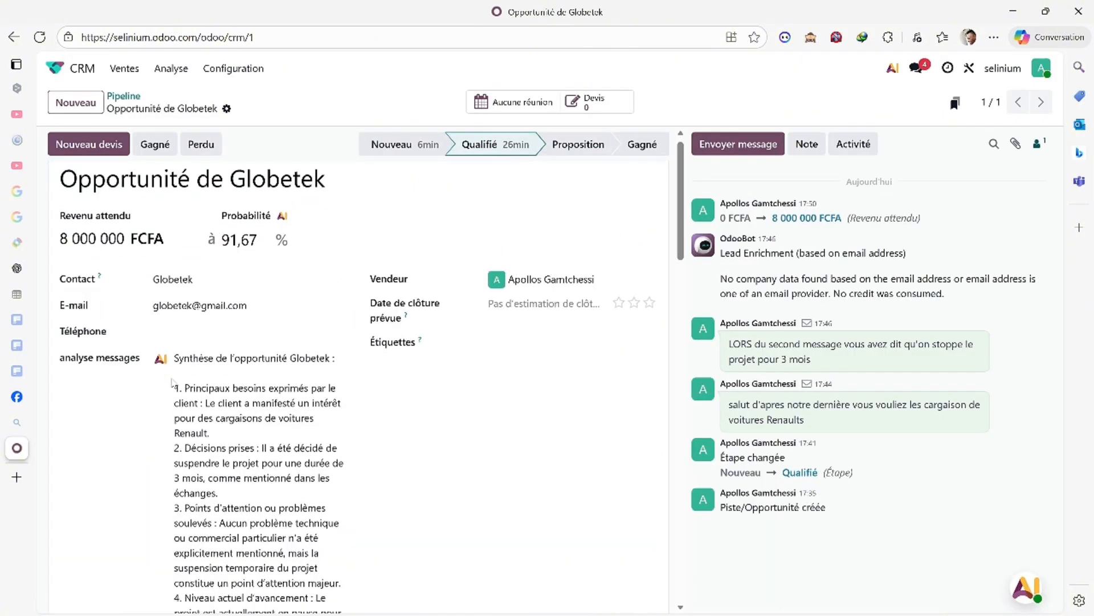
# - Regenerate the analyse messages text with AI on the Globetek opportunity and read its client mood rating and conversation type
pyautogui.scroll(-3, 178, 390)
pyautogui.scroll(1, 172, 382)
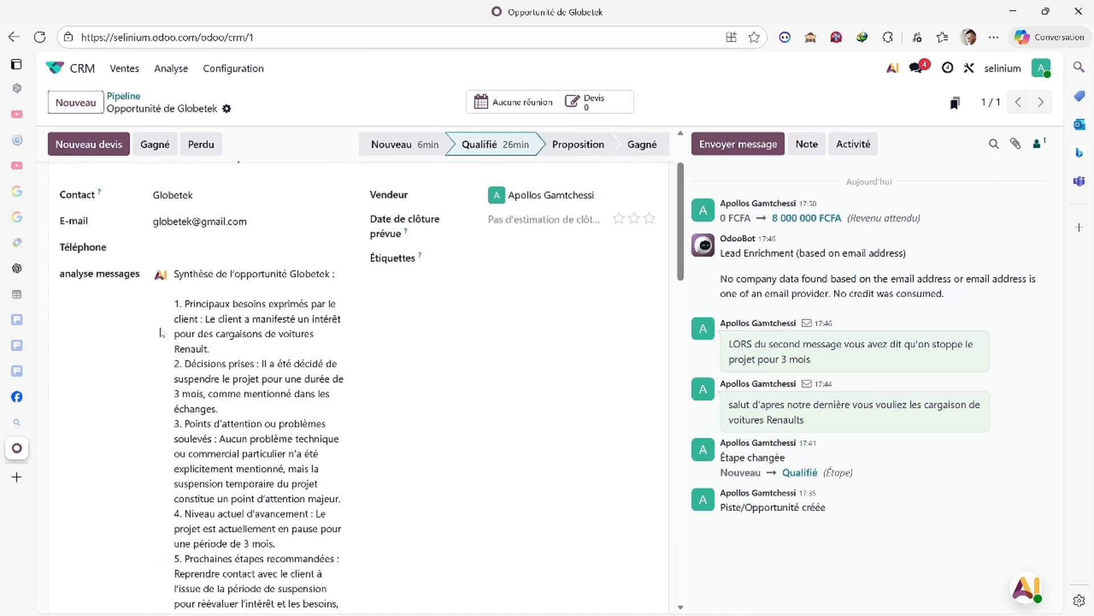
pyautogui.click(162, 276)
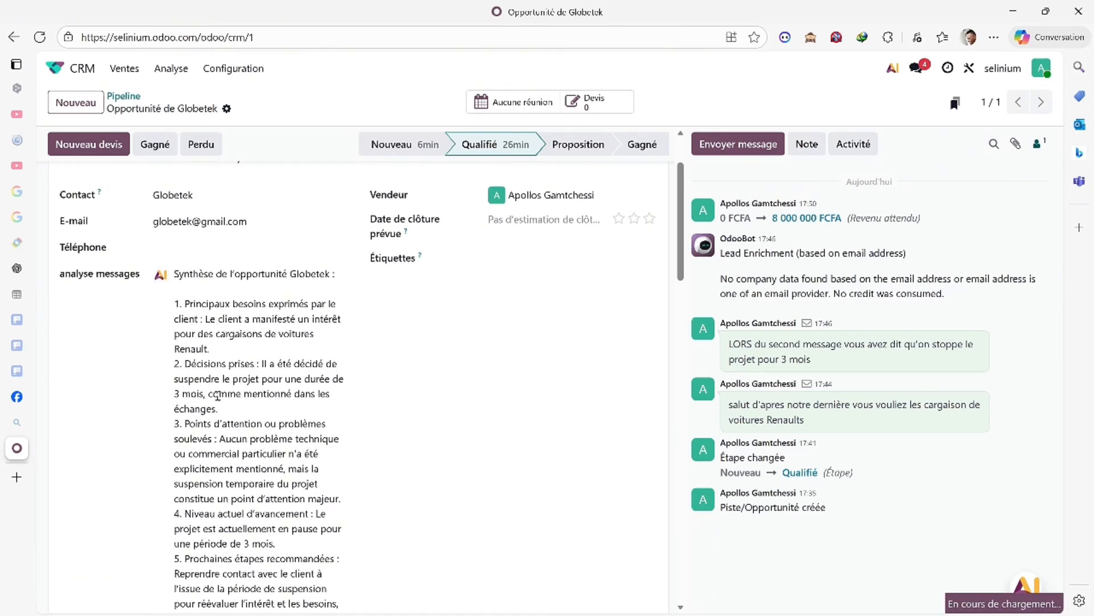
pyautogui.scroll(-4, 218, 395)
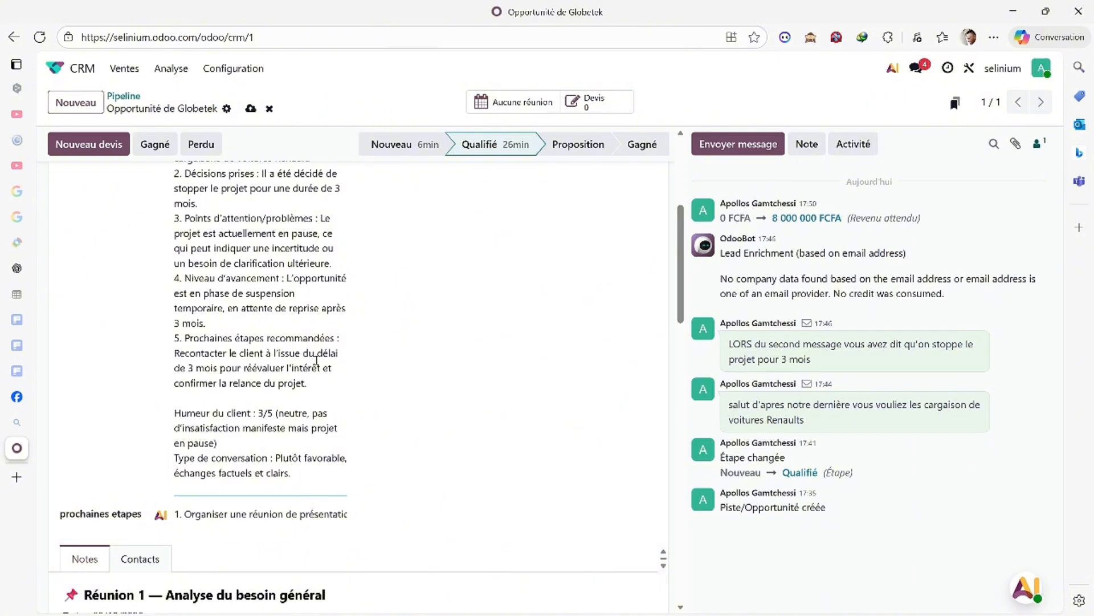
pyautogui.moveTo(249, 412); pyautogui.dragTo(290, 426)
pyautogui.click(199, 456)
pyautogui.moveTo(276, 457); pyautogui.dragTo(290, 475)
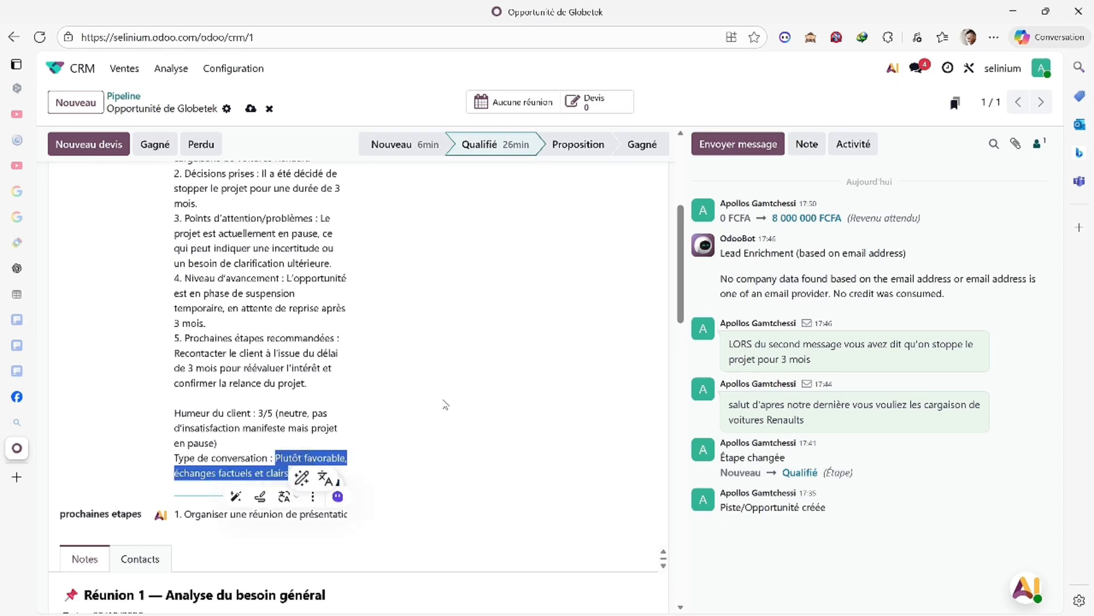
pyautogui.scroll(5, 444, 403)
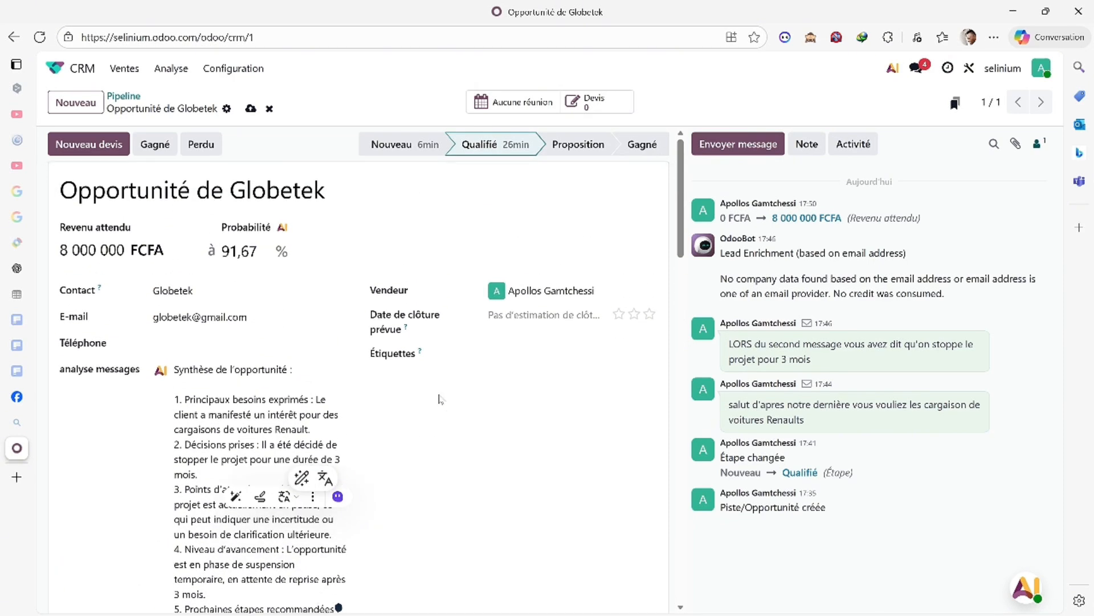
pyautogui.click(434, 254)
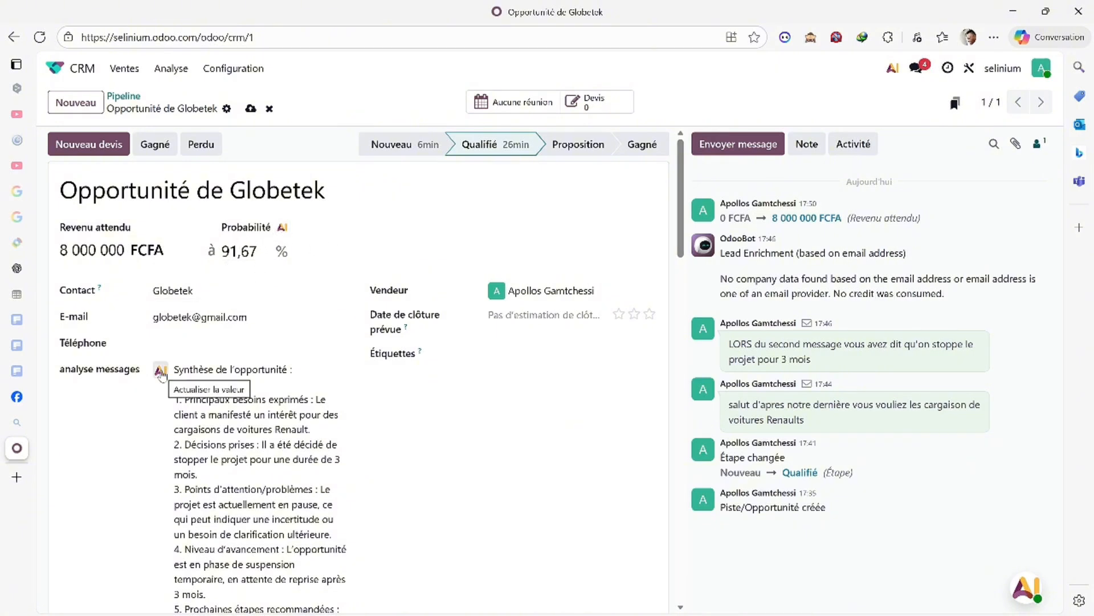
pyautogui.scroll(-5, 164, 373)
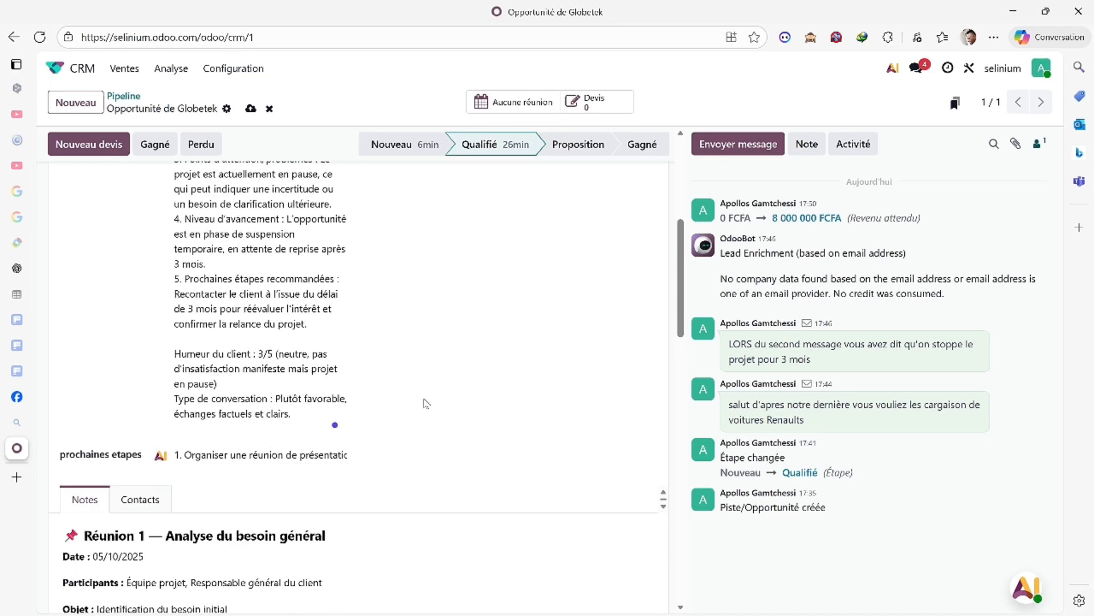
pyautogui.scroll(6, 426, 403)
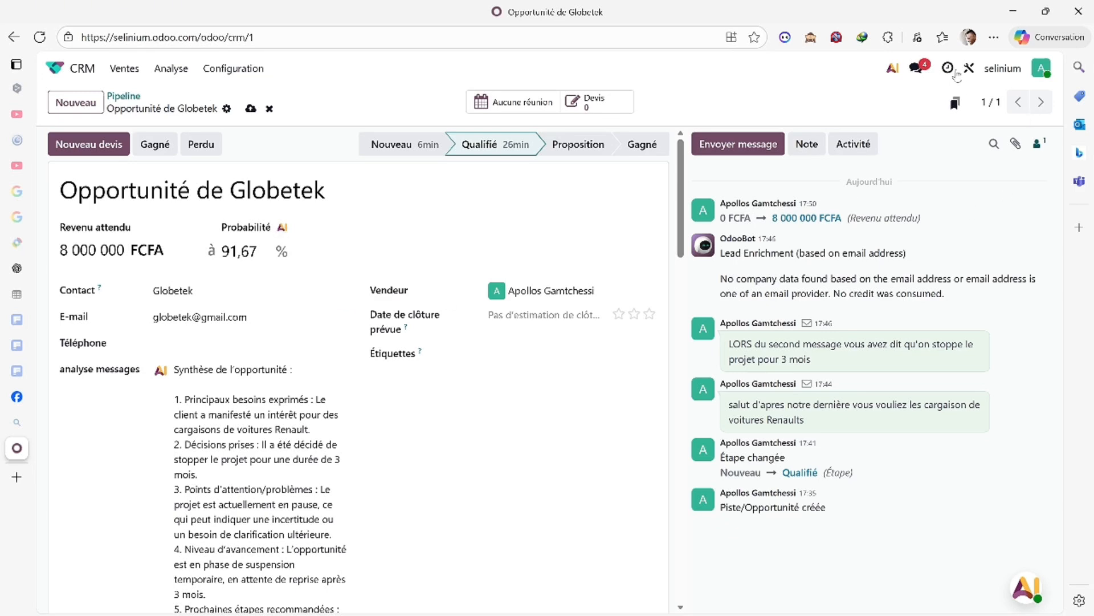
# - Open Studio on the opportunity form and place a new AI field below Tags, with the field type Texte multiligne
pyautogui.click(969, 68)
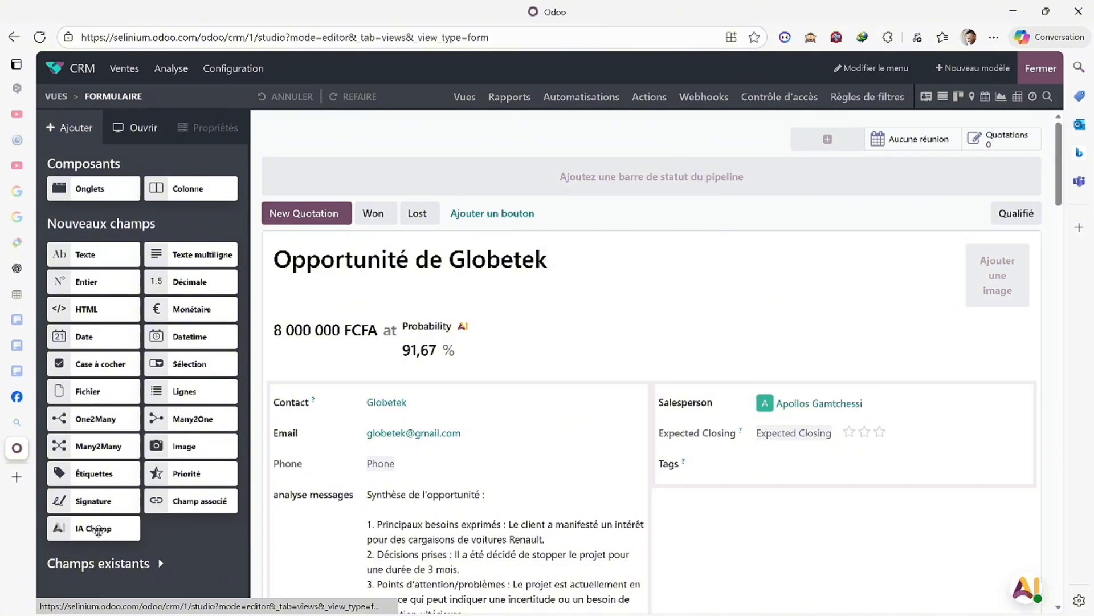
pyautogui.moveTo(107, 526); pyautogui.dragTo(729, 493)
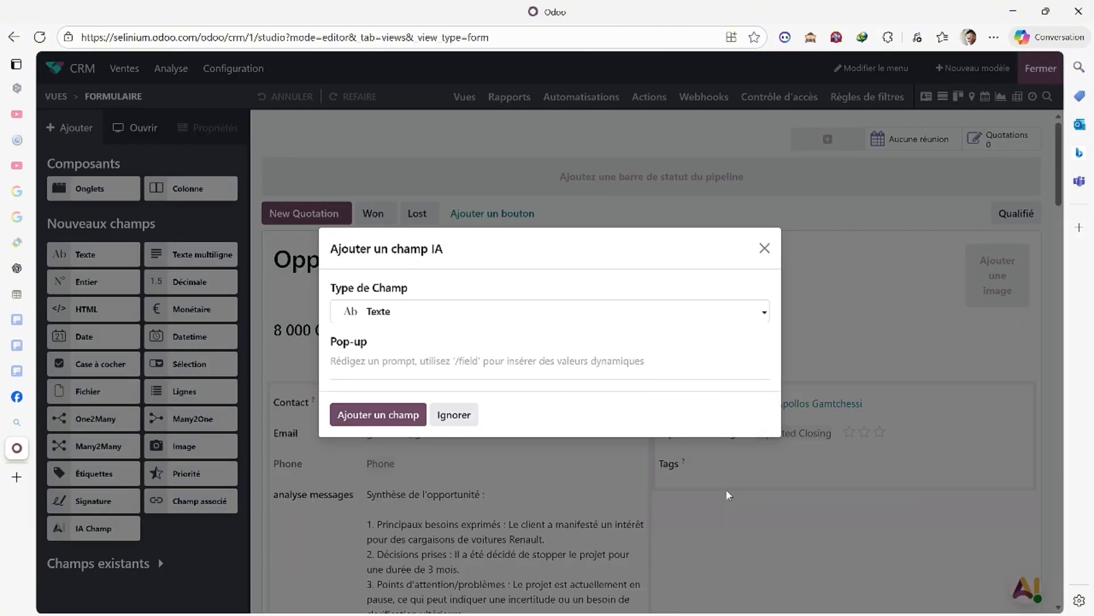
pyautogui.click(429, 318)
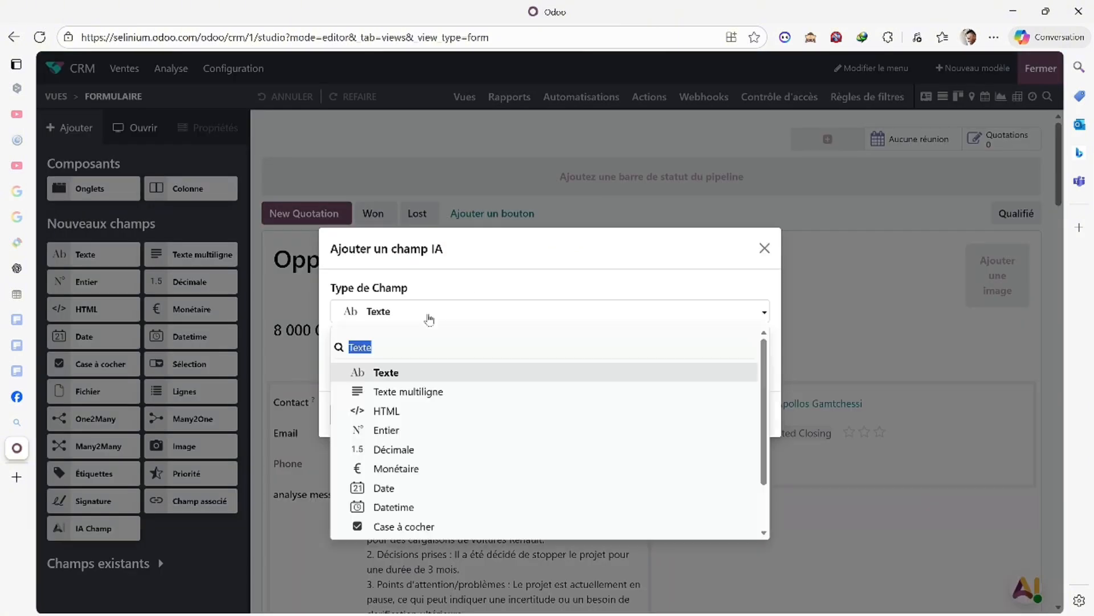
pyautogui.click(432, 393)
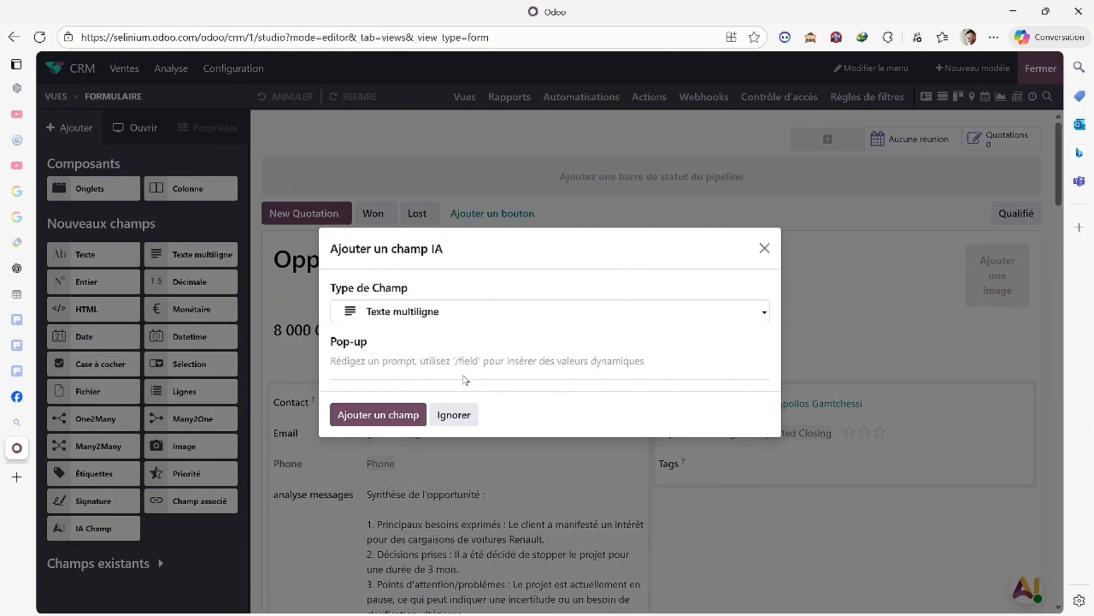
# - Start the AI field's prompt with "en supposant que l'opportunité est nouvelle , analyse le client" and insert the Contact field after it
pyautogui.write('en ')
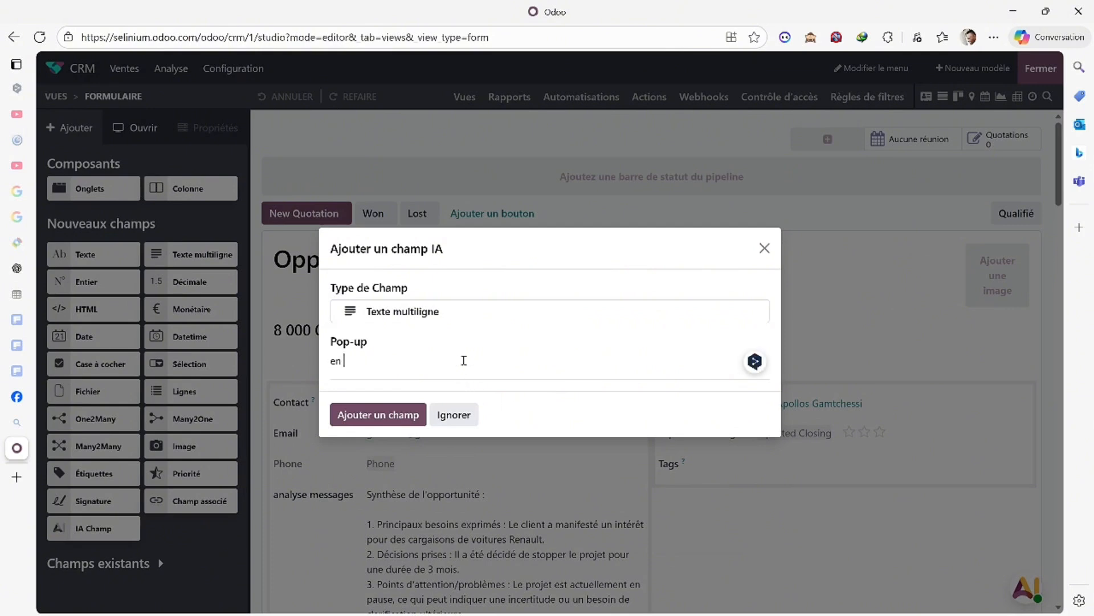
pyautogui.write("supposant que l'oppor")
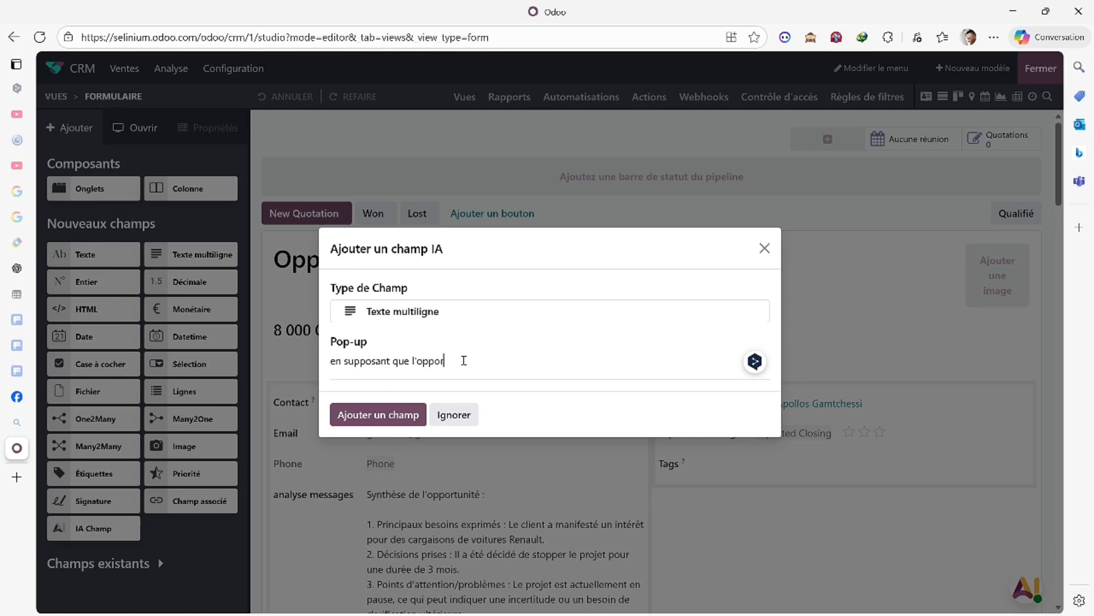
pyautogui.write('tunité est nouvelle , analy')
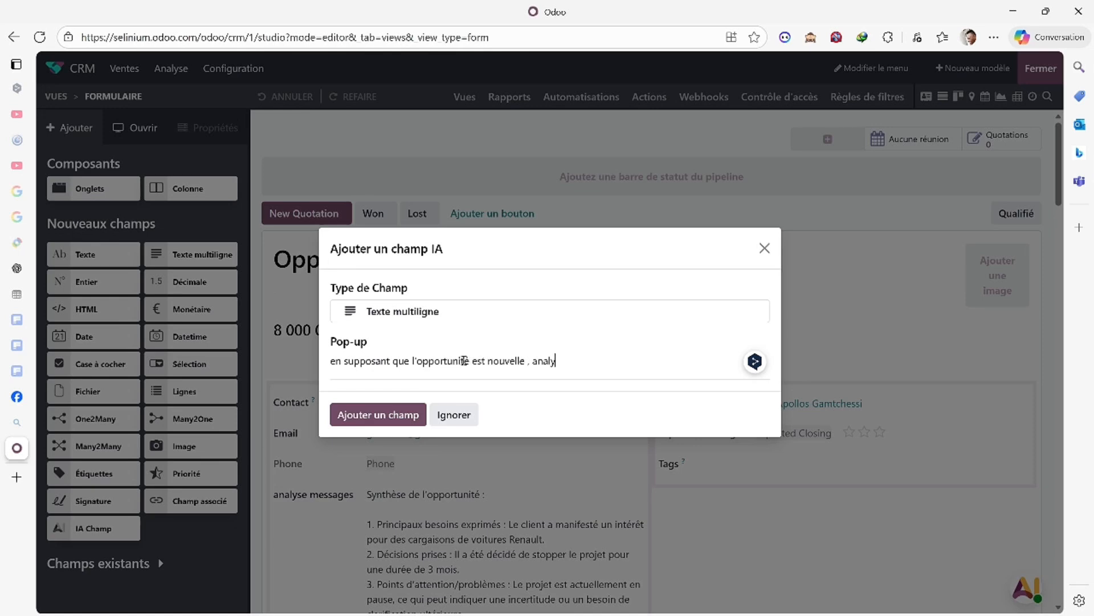
pyautogui.write('se le client /')
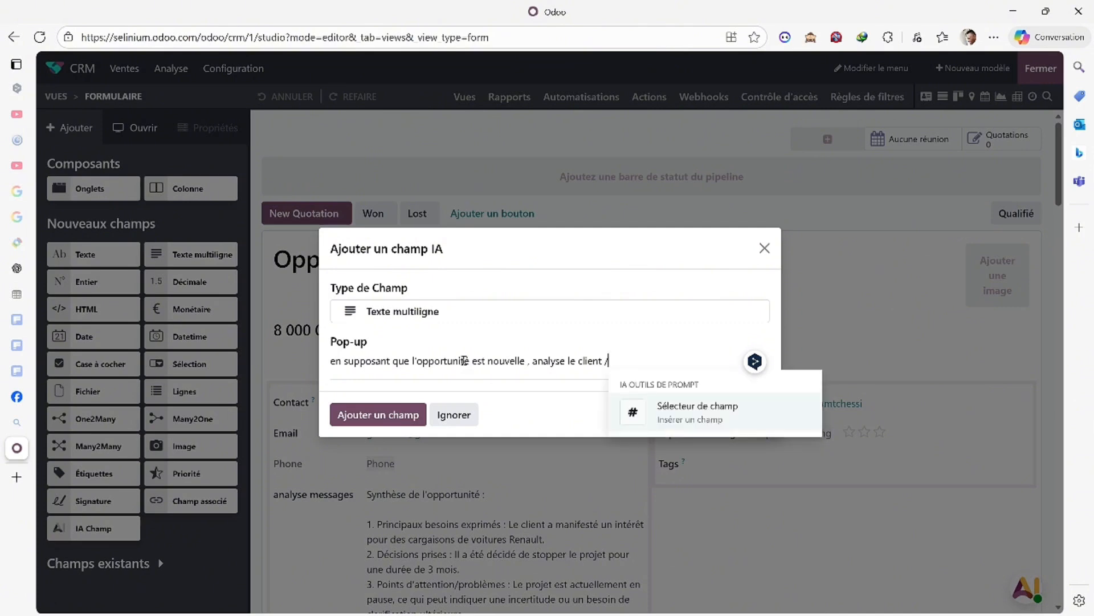
pyautogui.click(716, 421)
pyautogui.write('cont')
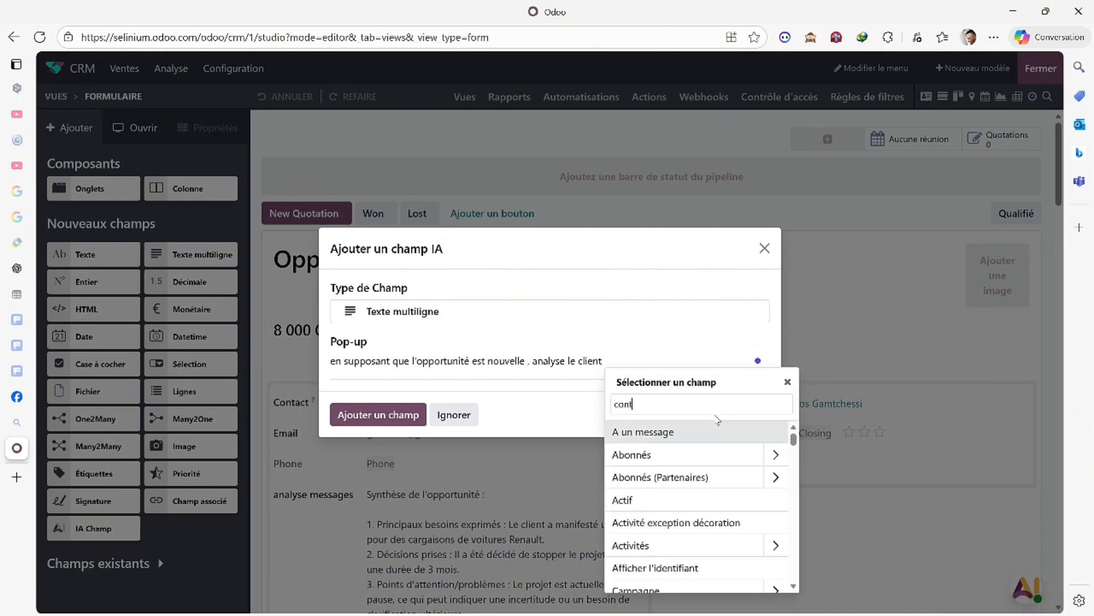
pyautogui.click(684, 432)
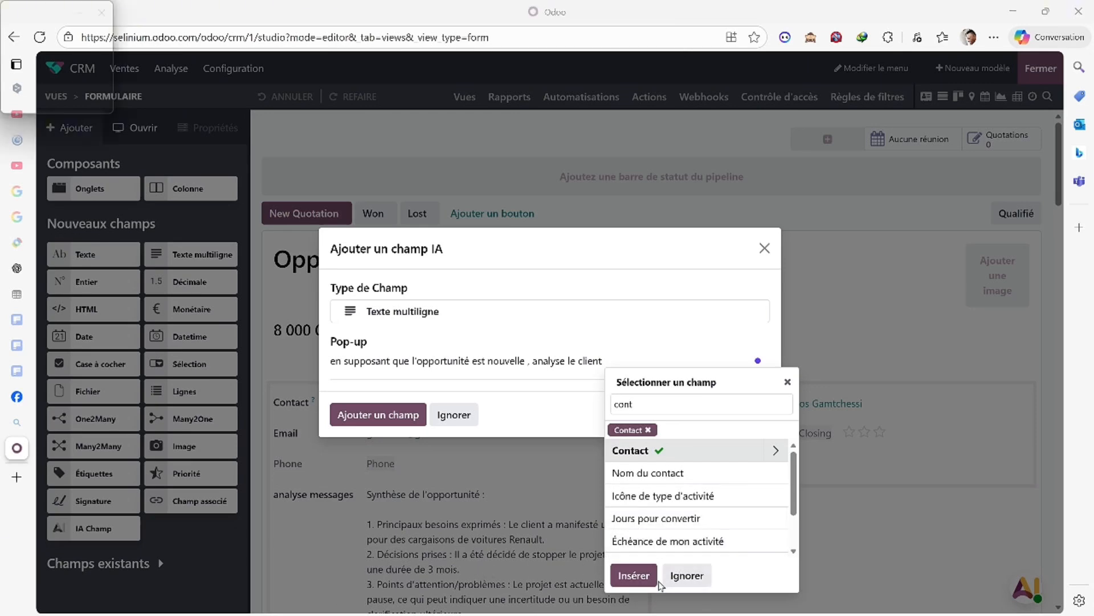
pyautogui.click(635, 575)
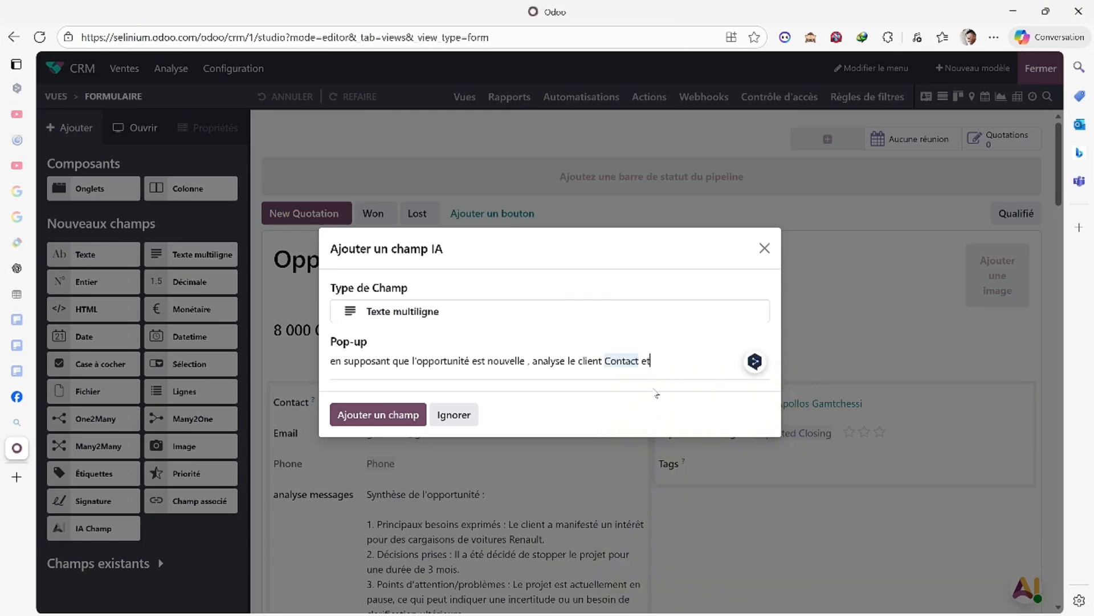
# - Extend the prompt in French to analyse company and external market (le web) sales and name products suiting this client type, and add the field
pyautogui.write("et analyse toutes les ventes de l'entreprise")
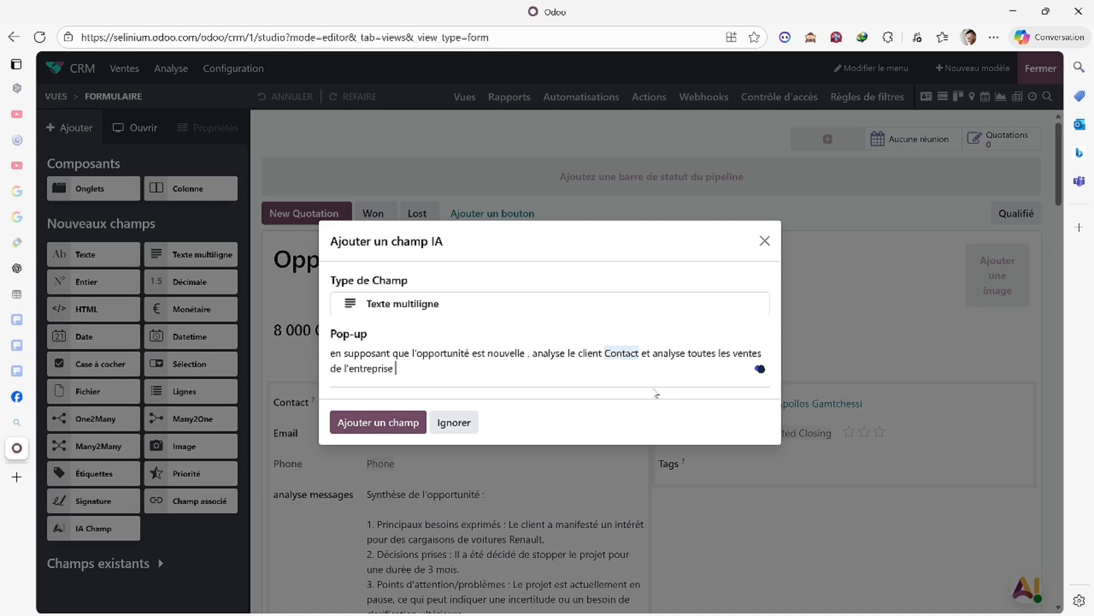
pyautogui.write(' et egalement les ventes sur l')
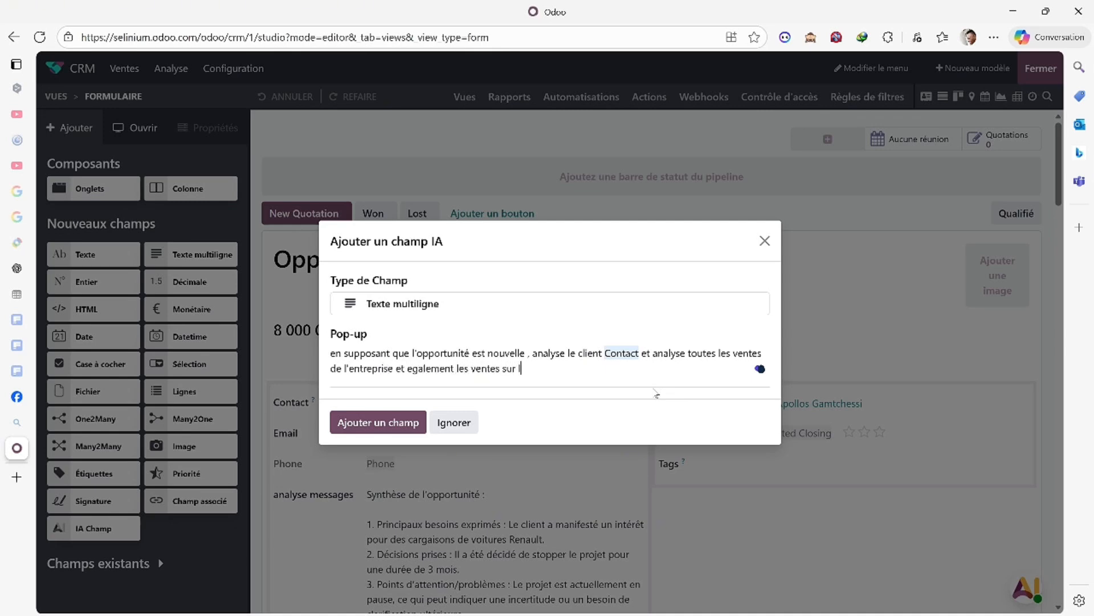
pyautogui.write('e marché exterieur (le web')
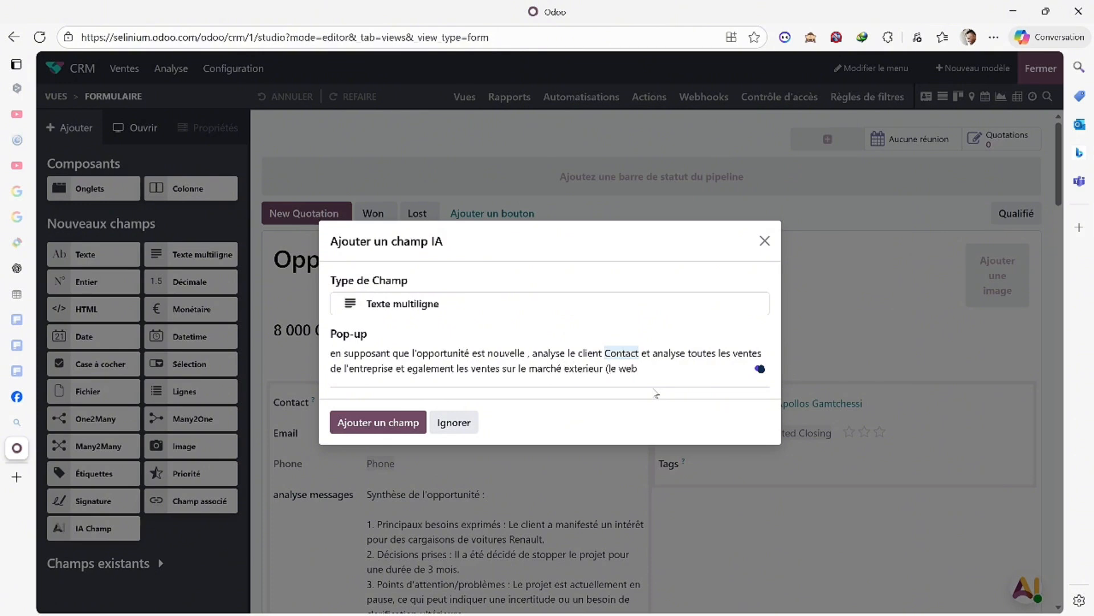
pyautogui.write(') et dit nous quels de nos produits')
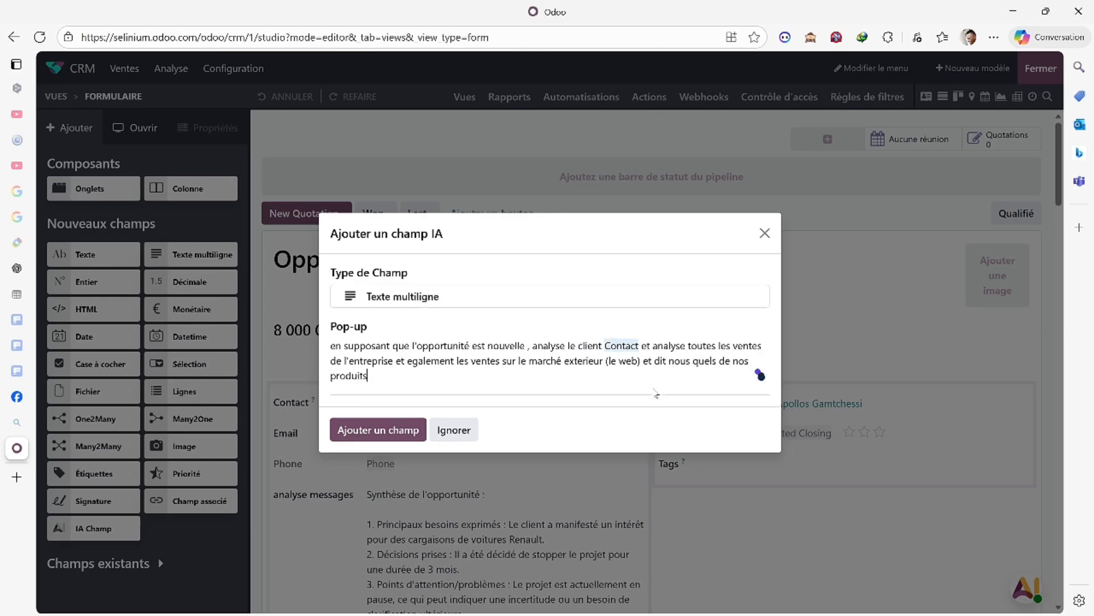
pyautogui.write(' peut interesser ce type')
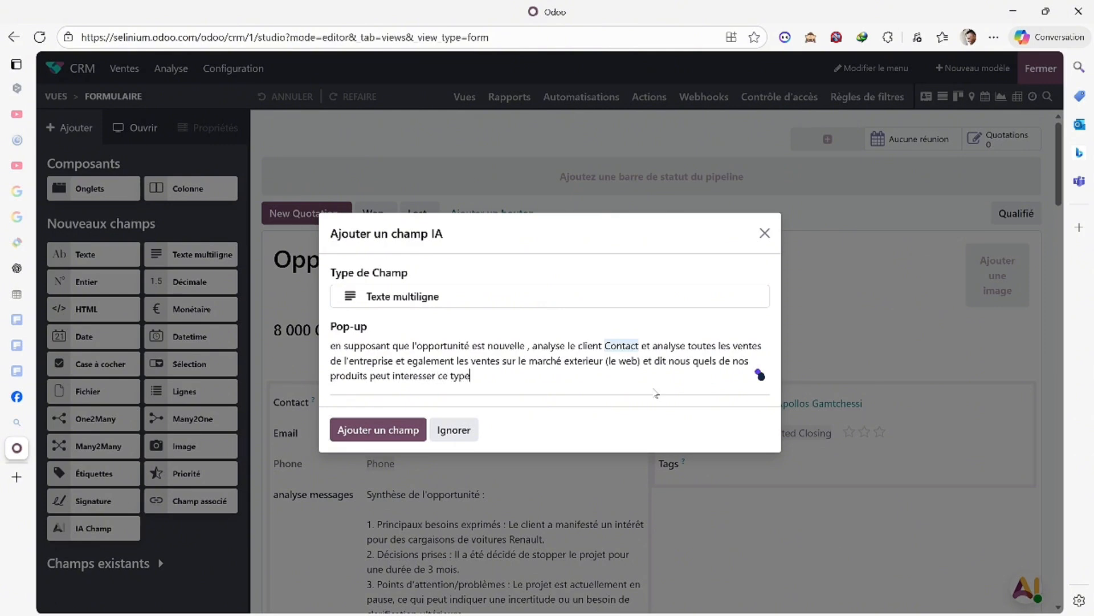
pyautogui.click(378, 430)
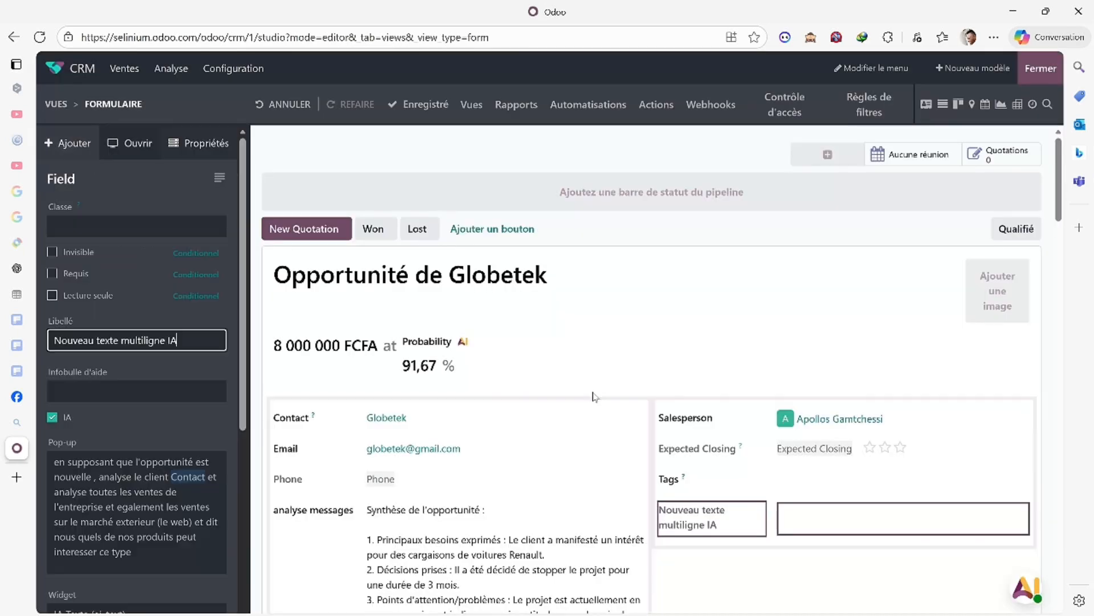
# - Change the new multiline AI field's label to "produit à proposer" and close Studio
pyautogui.click(688, 515)
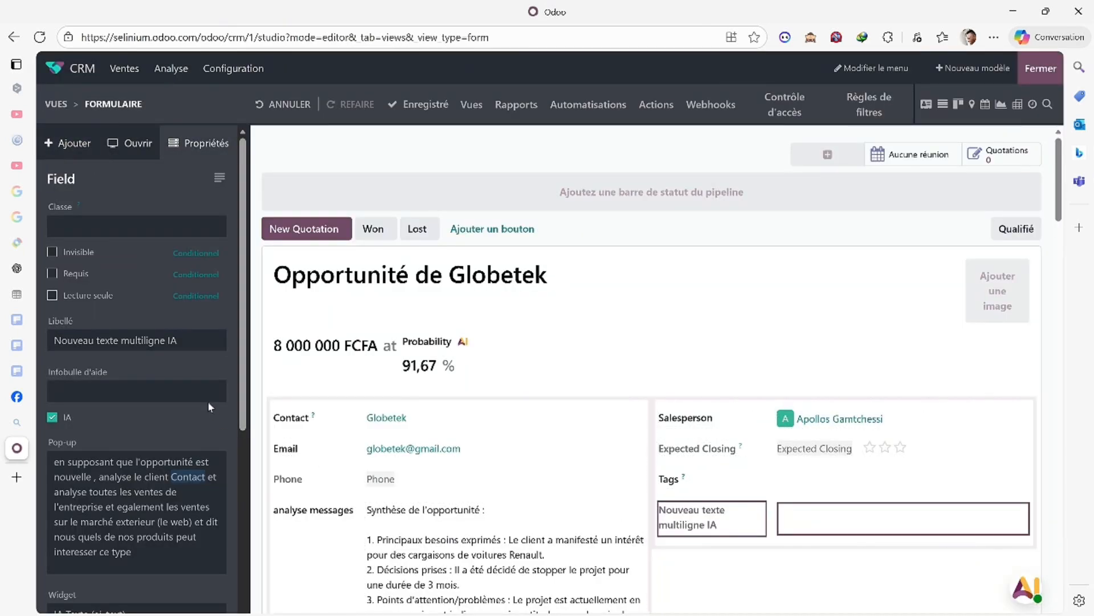
pyautogui.click(188, 341)
pyautogui.moveTo(188, 341); pyautogui.dragTo(43, 335)
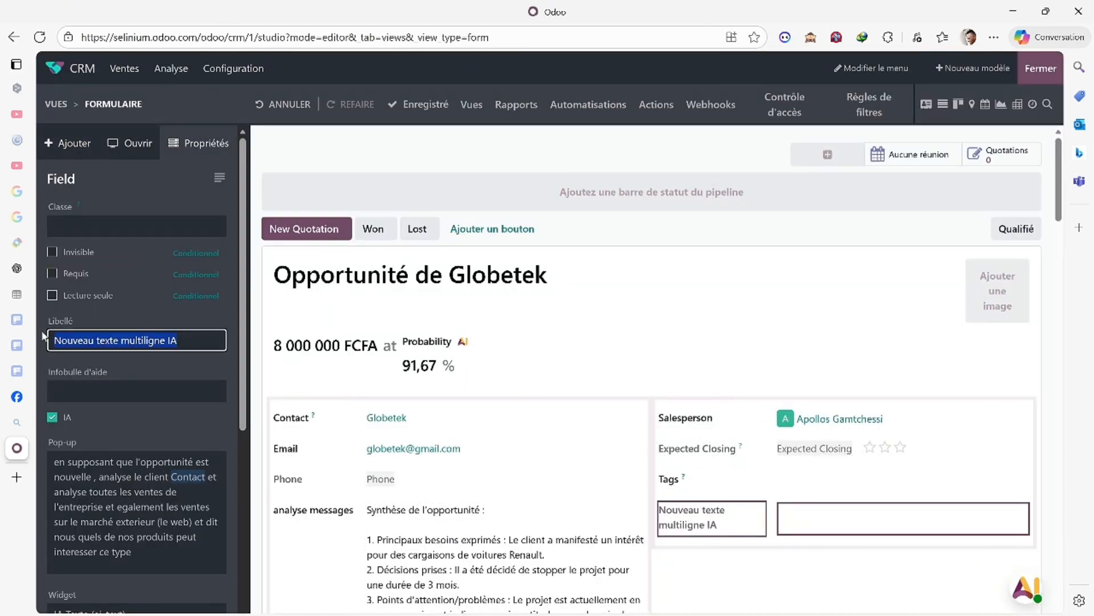
pyautogui.write('produit à proposer')
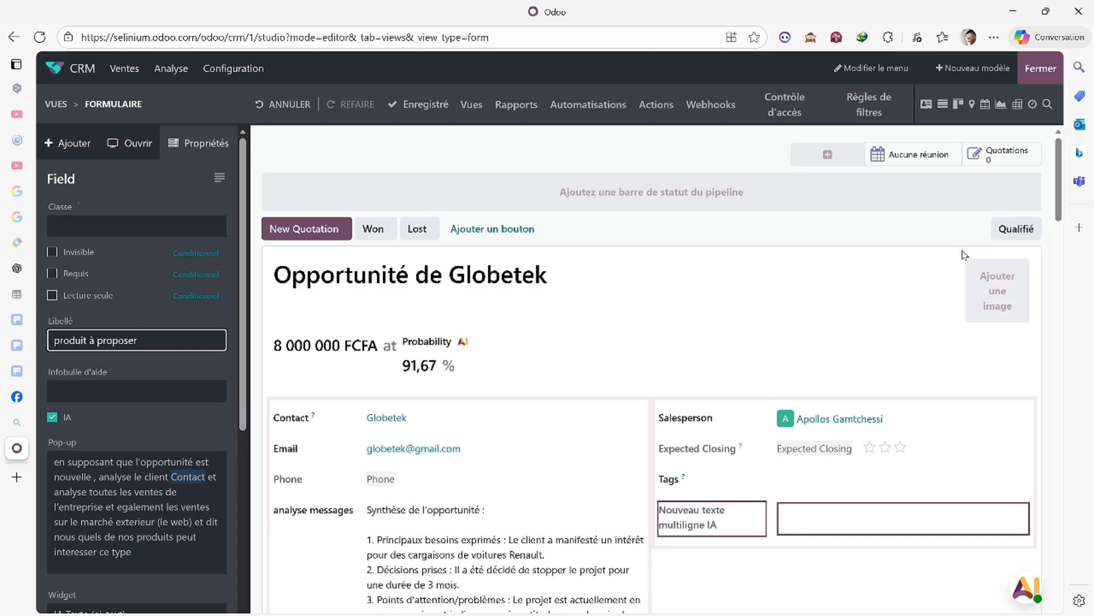
pyautogui.click(941, 245)
pyautogui.hotkey('ctrl', 'a')
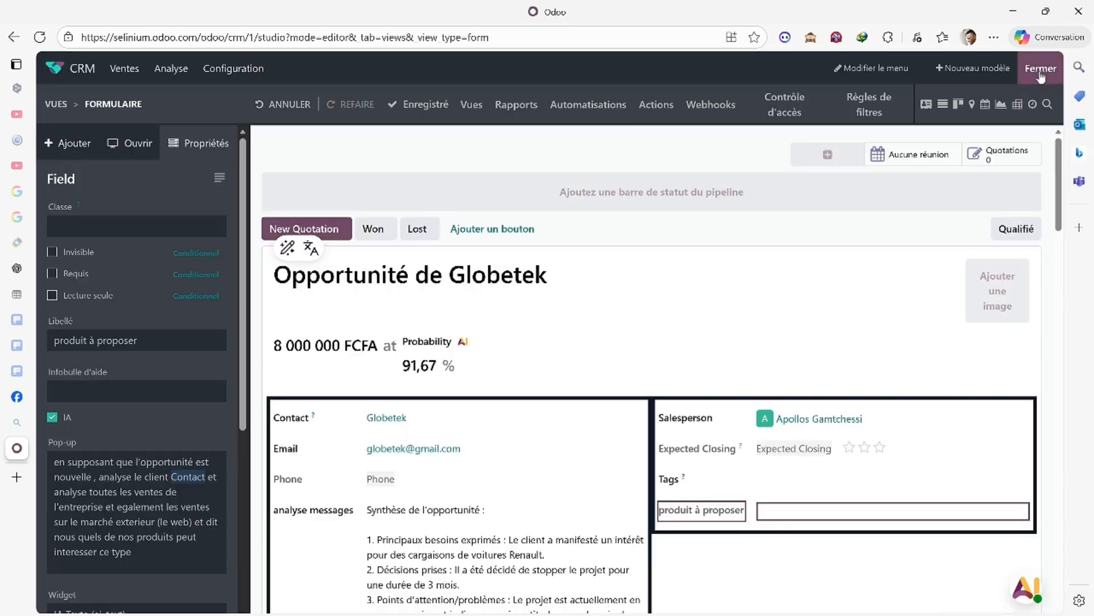
pyautogui.click(1041, 70)
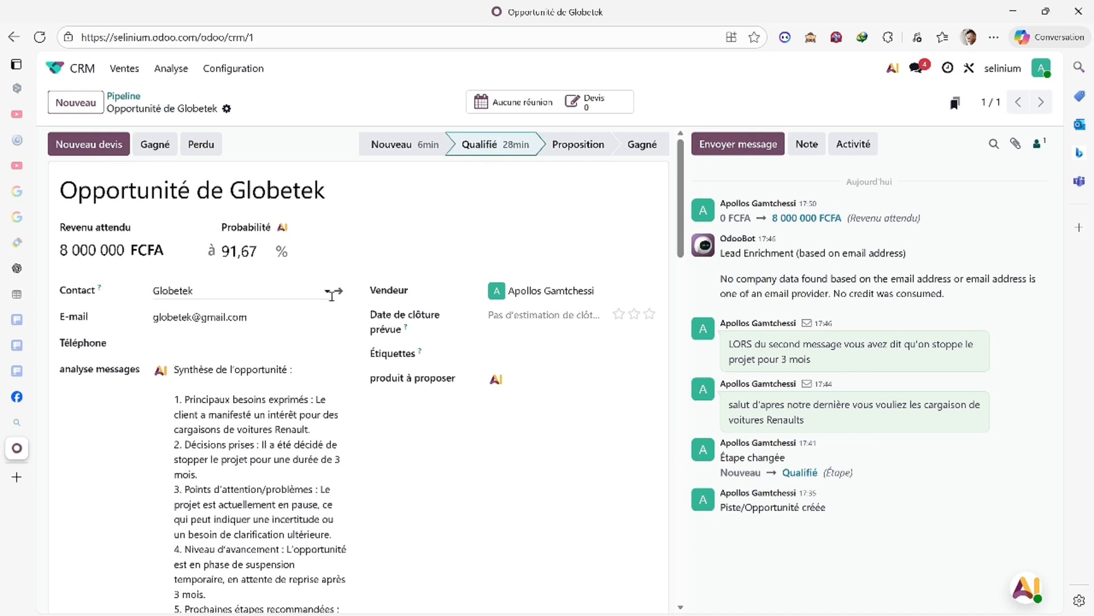
# - Open the Globetek contact's notes and insert "de metaux lourds" after "société de fabrication"
pyautogui.click(339, 292)
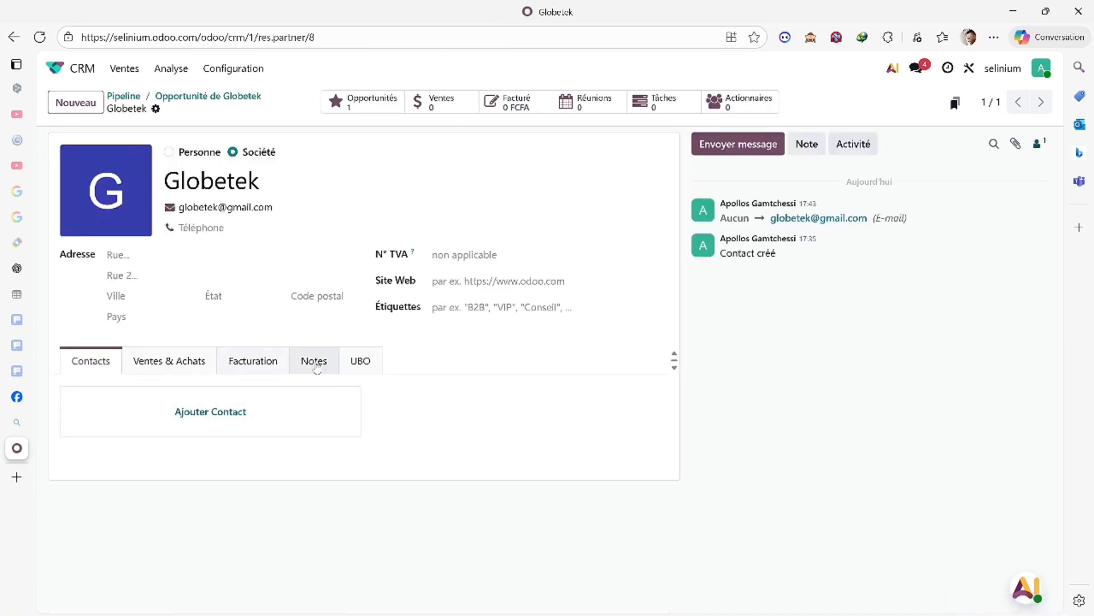
pyautogui.click(313, 360)
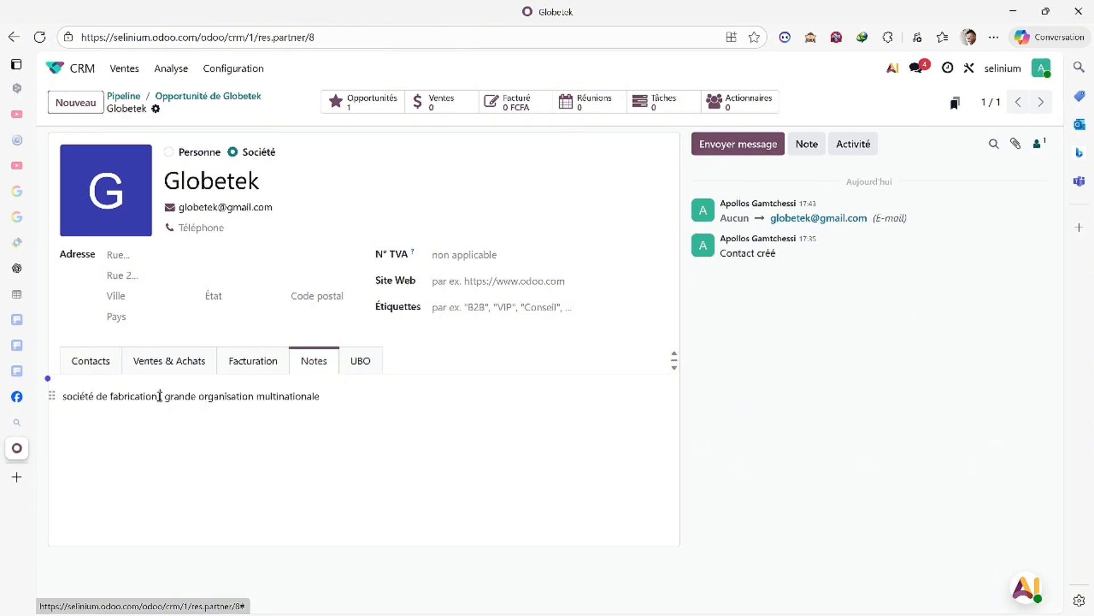
pyautogui.click(160, 395)
pyautogui.write('de met')
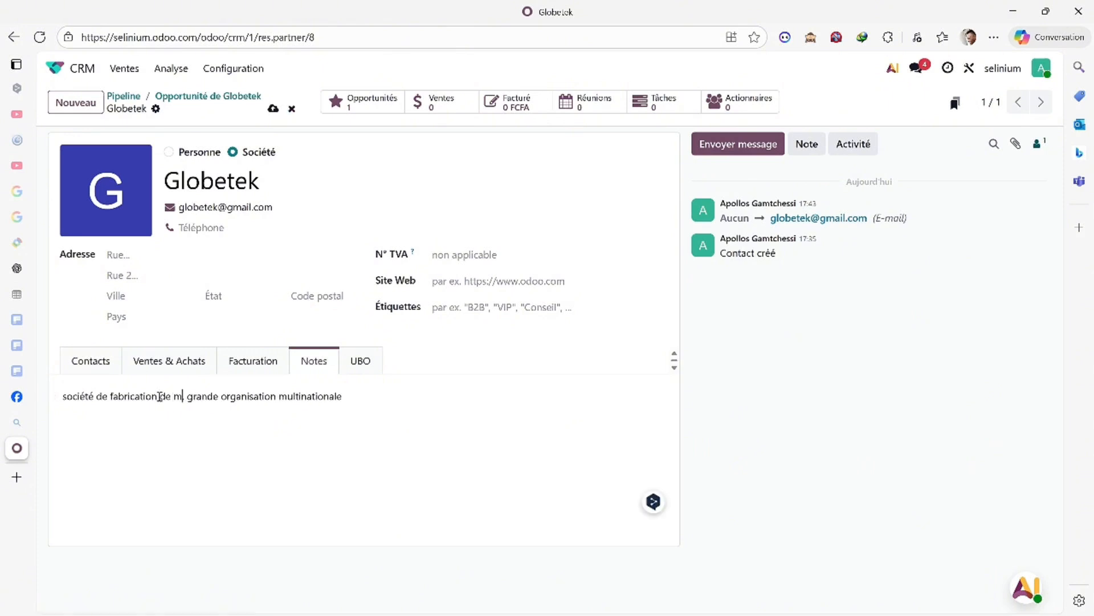
pyautogui.write('aux lours,')
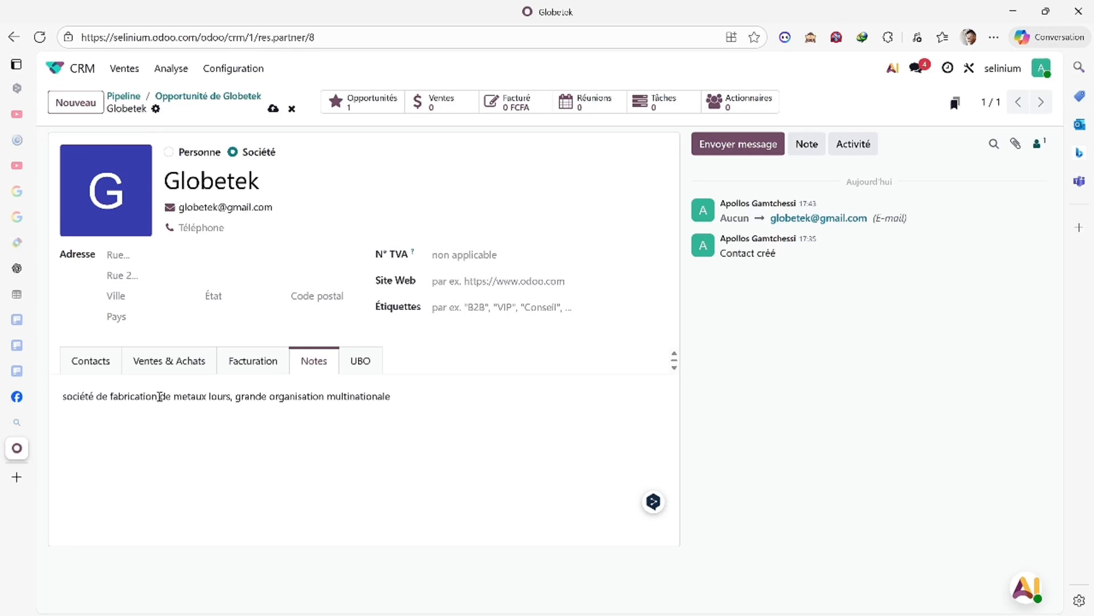
pyautogui.press('BackSpace')
pyautogui.write('ds')
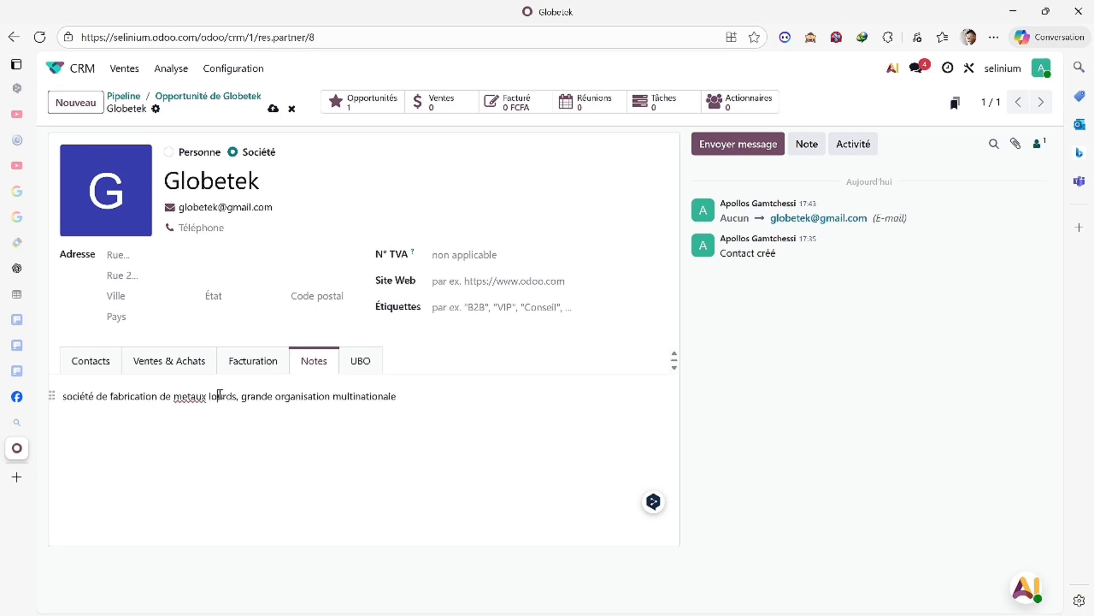
# - Append "(société de fabrication de metaux lourds)", copied from the notes, to the Globetek contact's name and save the contact
pyautogui.moveTo(237, 396); pyautogui.dragTo(50, 394)
pyautogui.hotkey('ctrl', 'c')
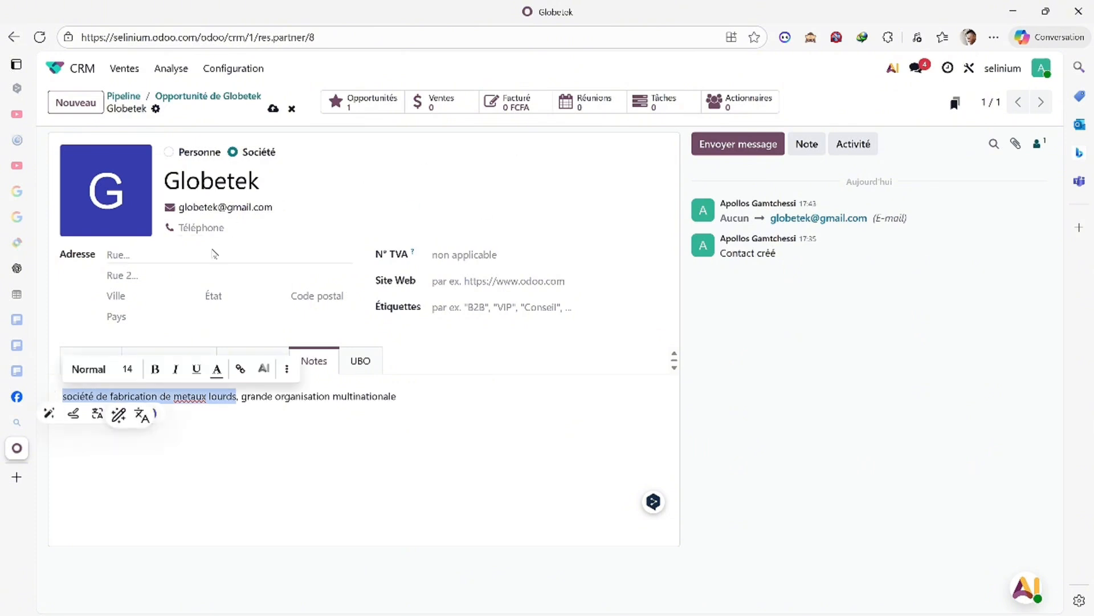
pyautogui.doubleClick(315, 178)
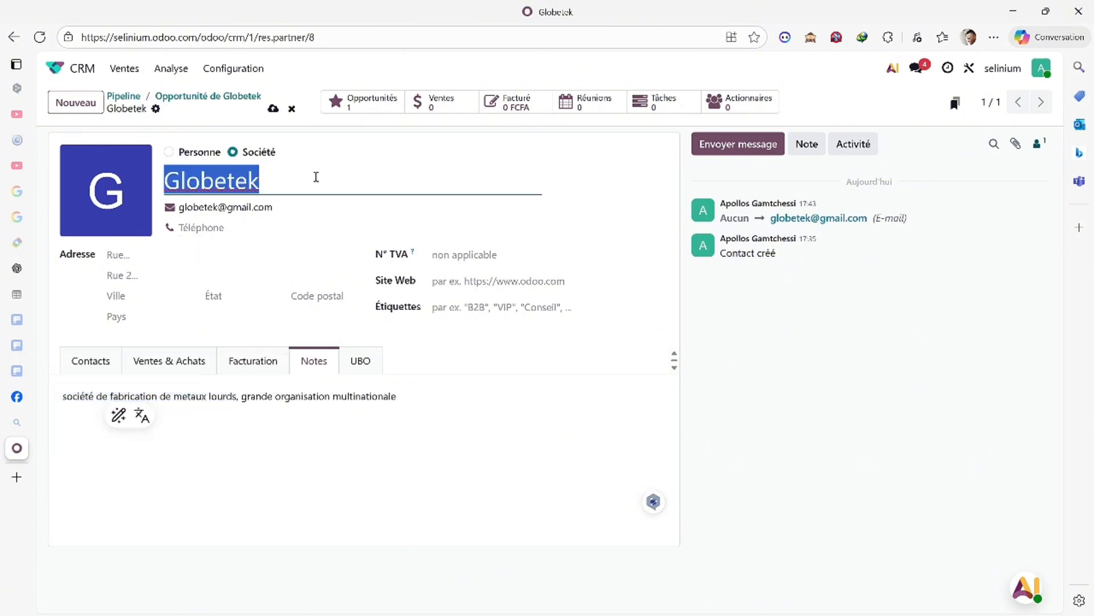
pyautogui.click(316, 177)
pyautogui.write('(')
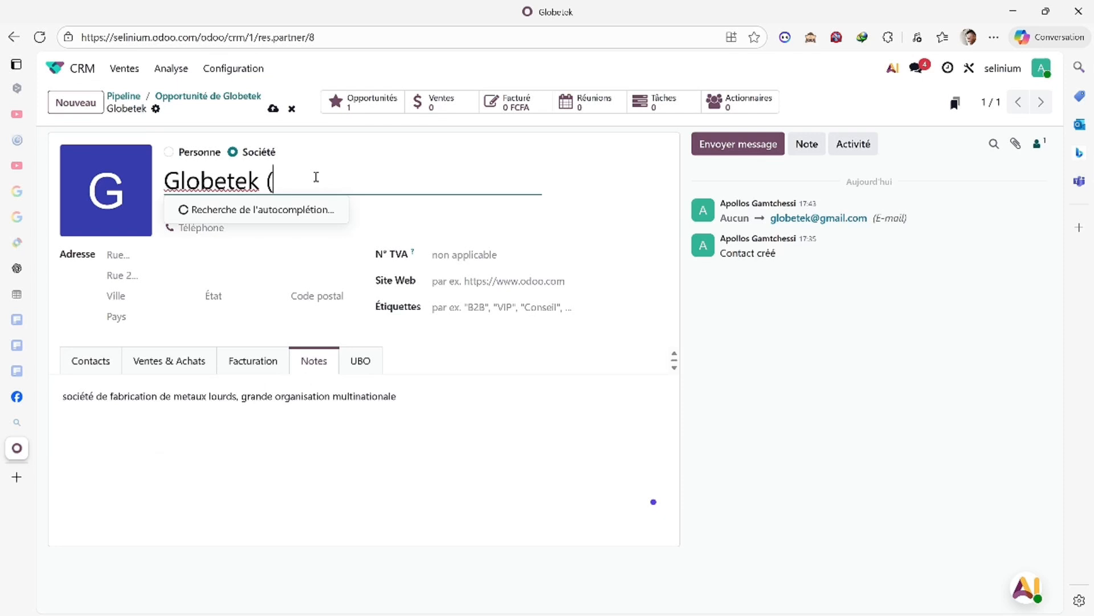
pyautogui.hotkey('ctrl', 'v')
pyautogui.write(')')
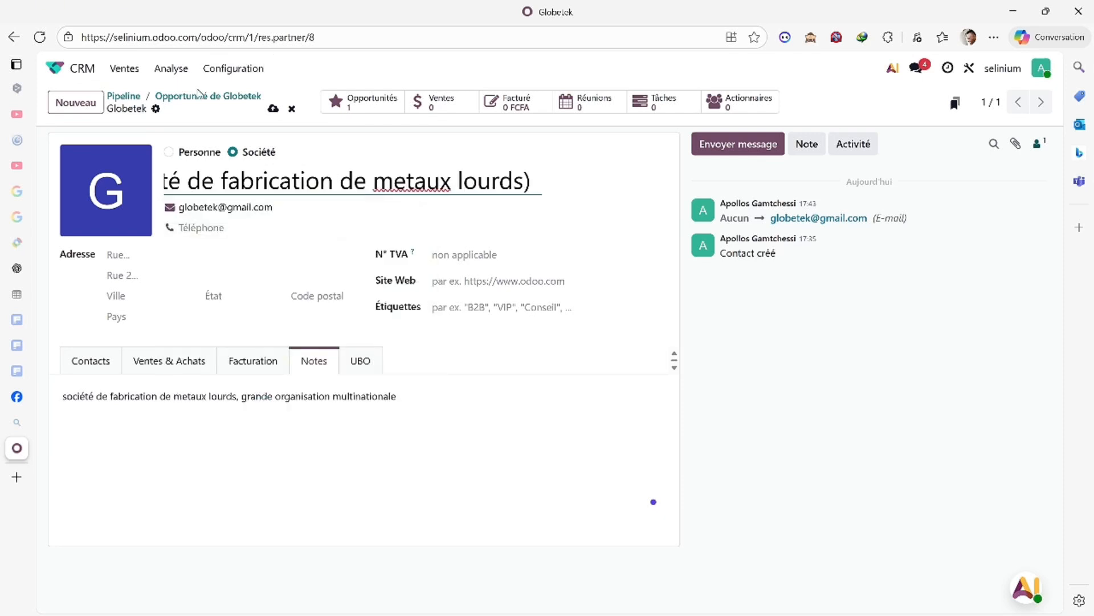
pyautogui.click(273, 108)
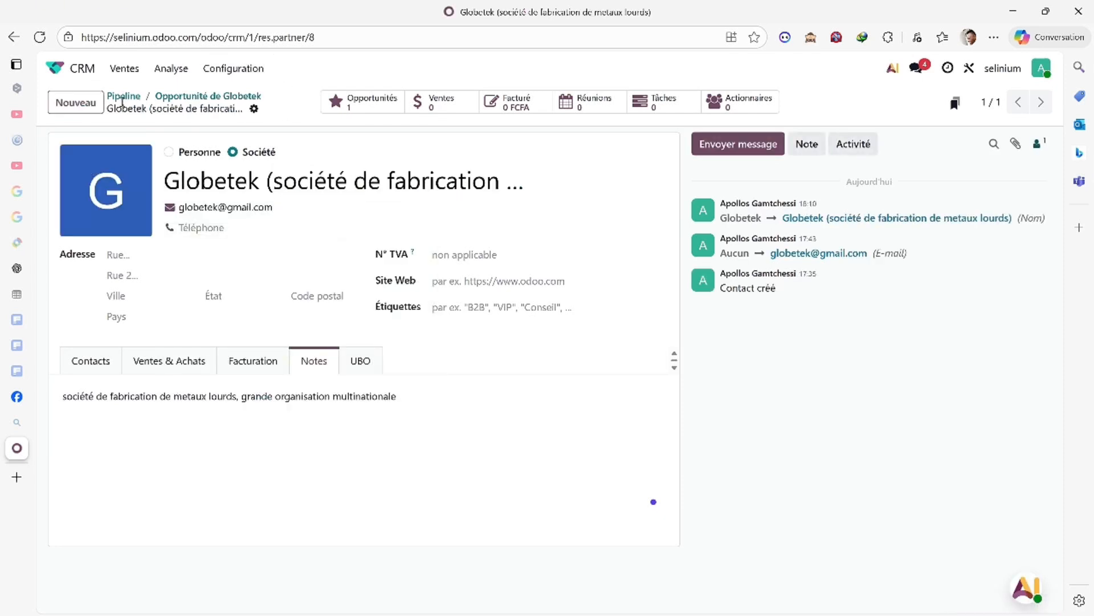
# - Return to the Globetek opportunity and insert the copied text "société de fabrication de metaux lourds" on a new line above the Réunion 1 heading in its notes
pyautogui.click(185, 96)
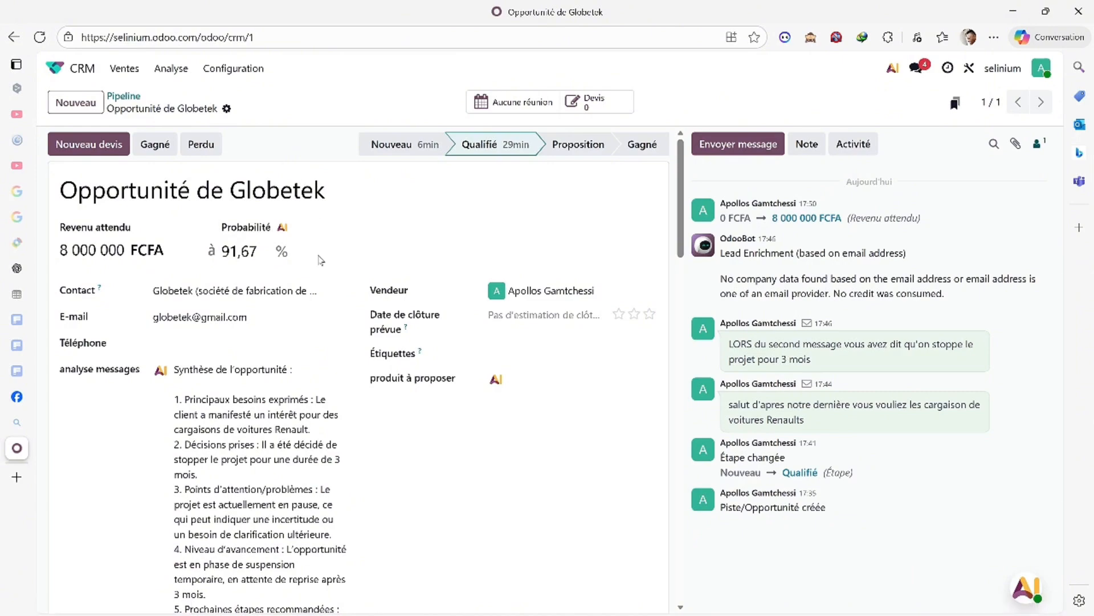
pyautogui.scroll(-12, 250, 442)
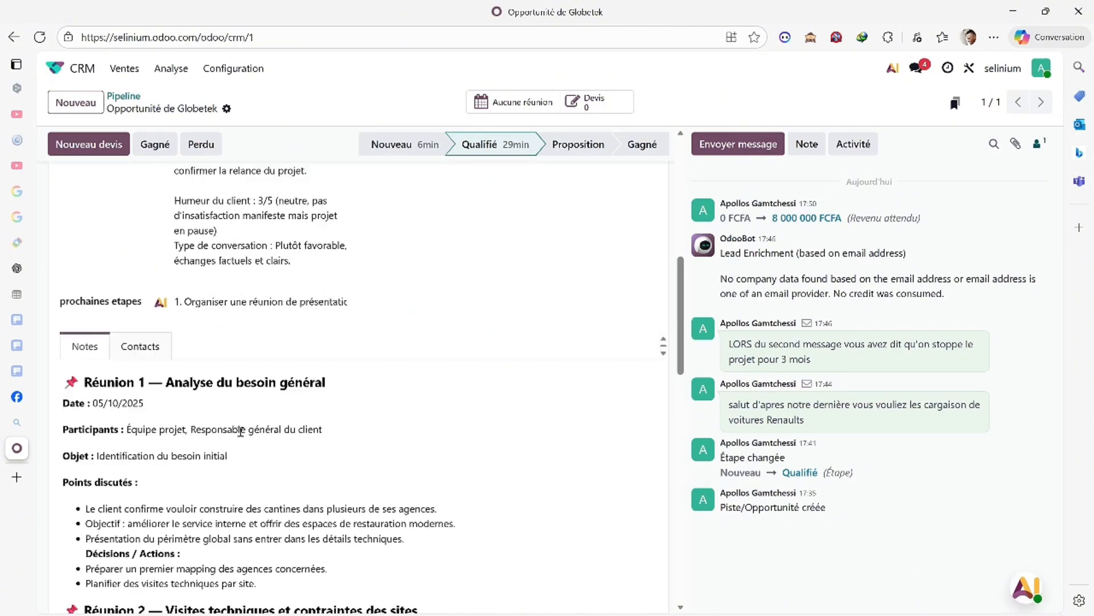
pyautogui.scroll(5, 240, 431)
pyautogui.scroll(2, 240, 431)
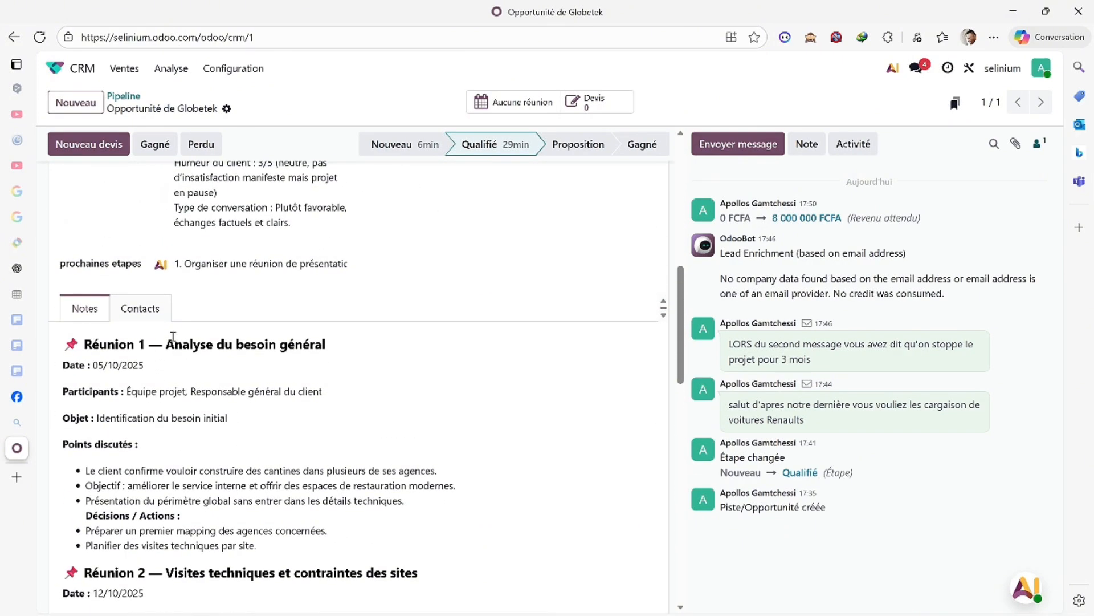
pyautogui.click(70, 338)
pyautogui.press('Return')
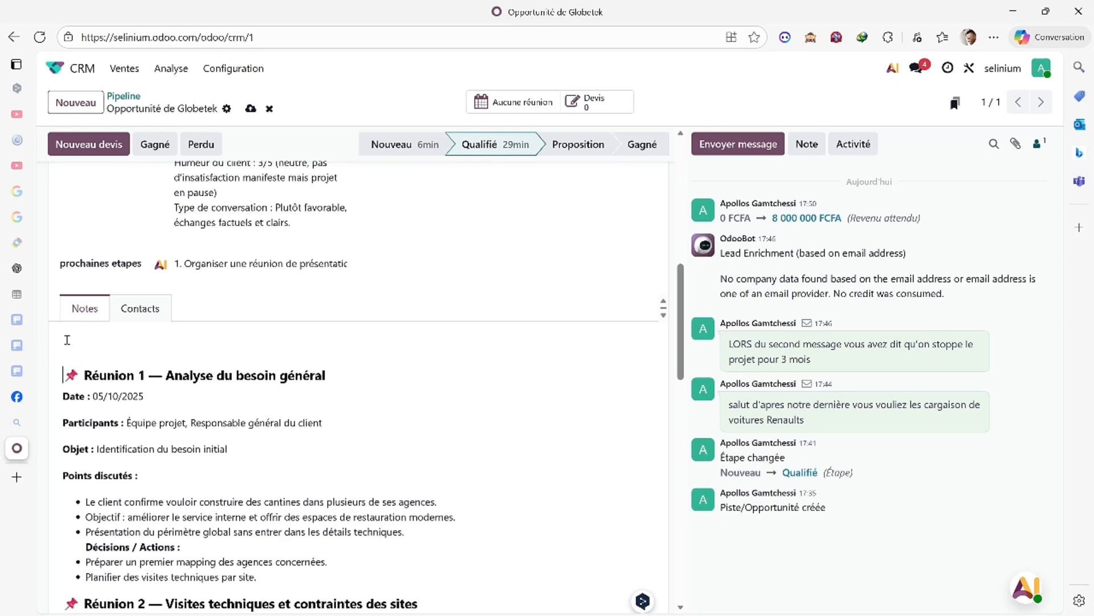
pyautogui.hotkey('ctrl', 'v')
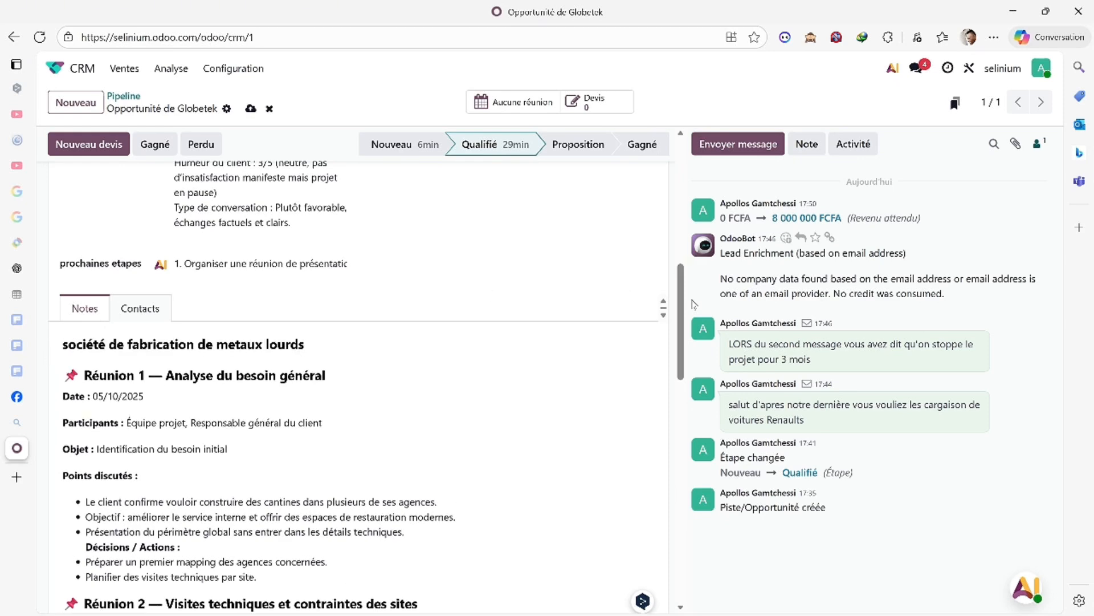
# - Save the opportunity and generate the AI content of the "produit à proposer" field
pyautogui.scroll(10, 347, 185)
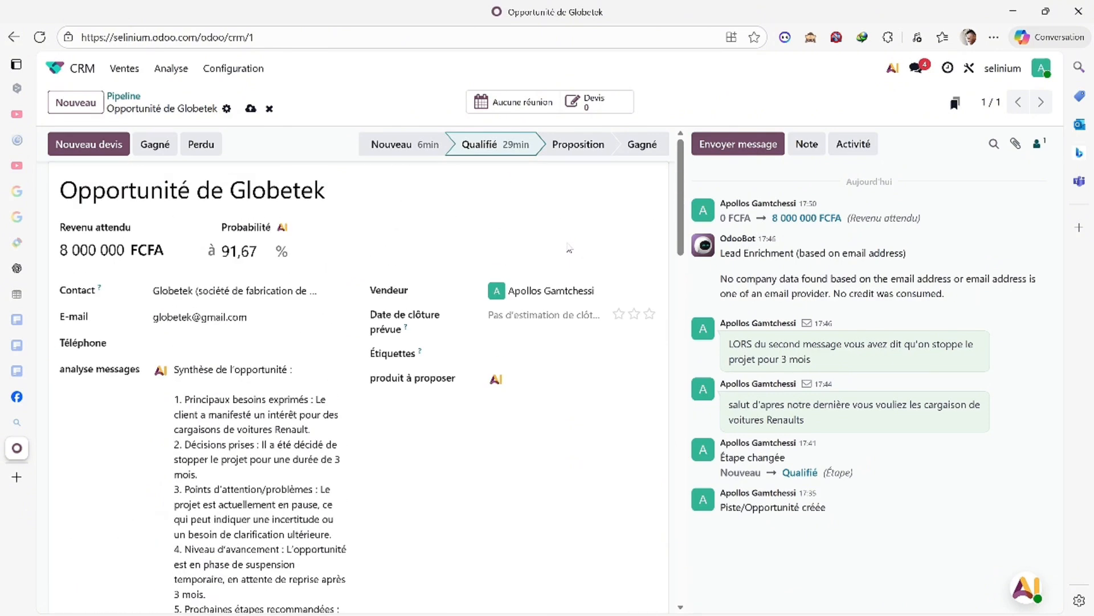
pyautogui.click(252, 109)
pyautogui.click(496, 380)
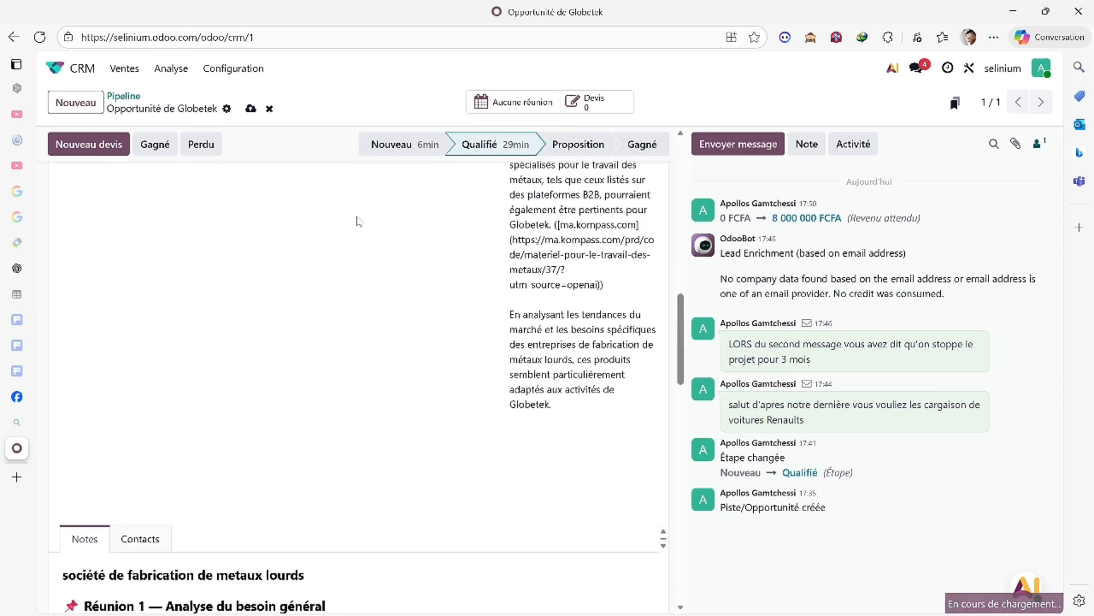
# - Read through the AI product suggestions in the "produit à proposer" field from beginning to end
pyautogui.scroll(4, 423, 185)
pyautogui.scroll(10, 423, 186)
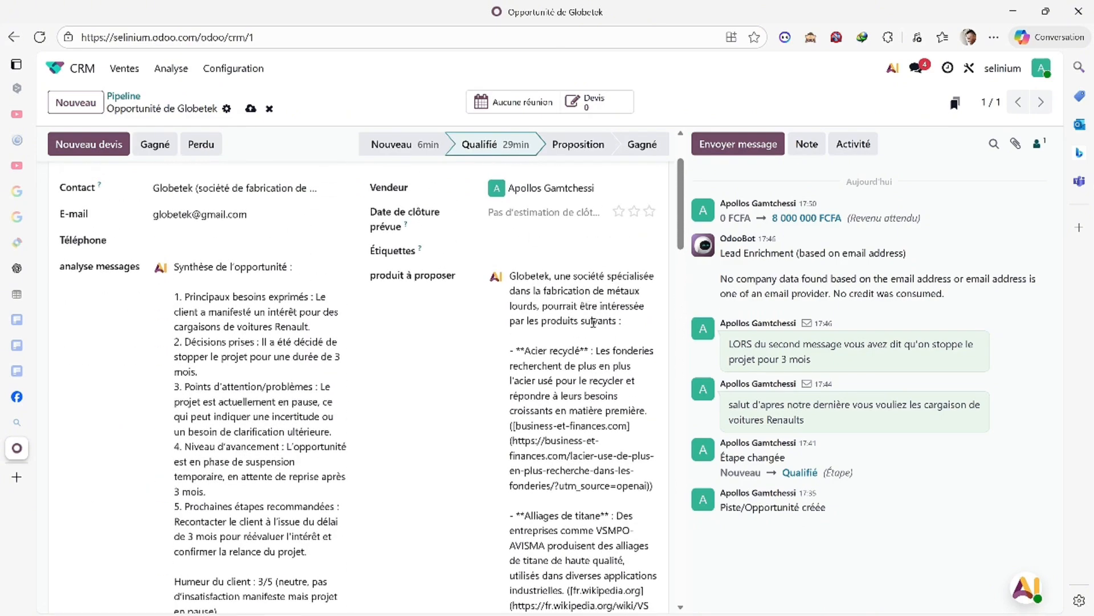
pyautogui.scroll(-1, 594, 325)
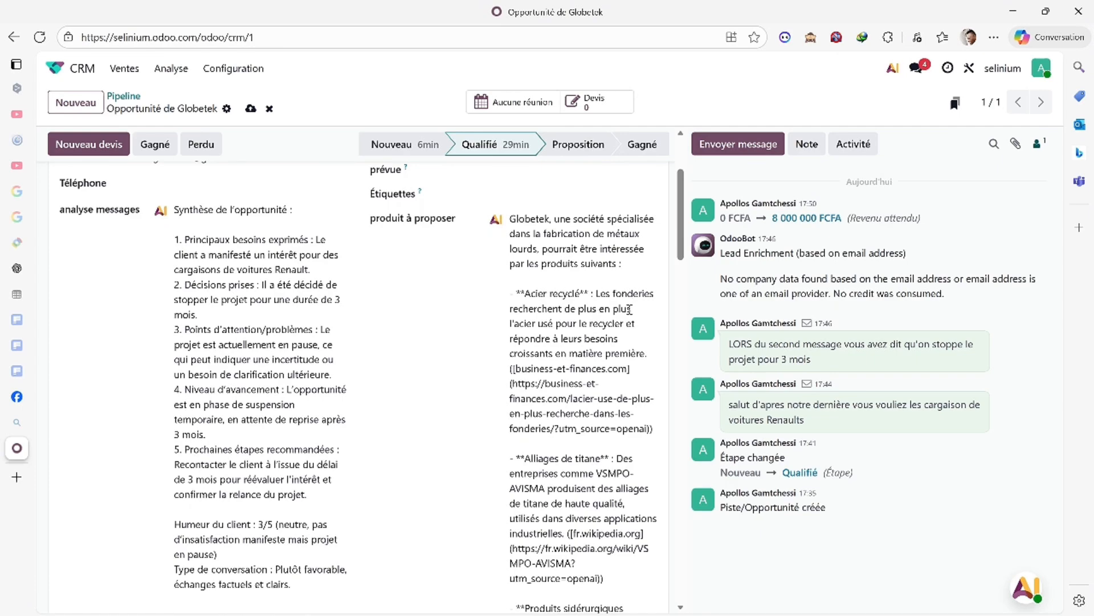
pyautogui.scroll(-2, 629, 309)
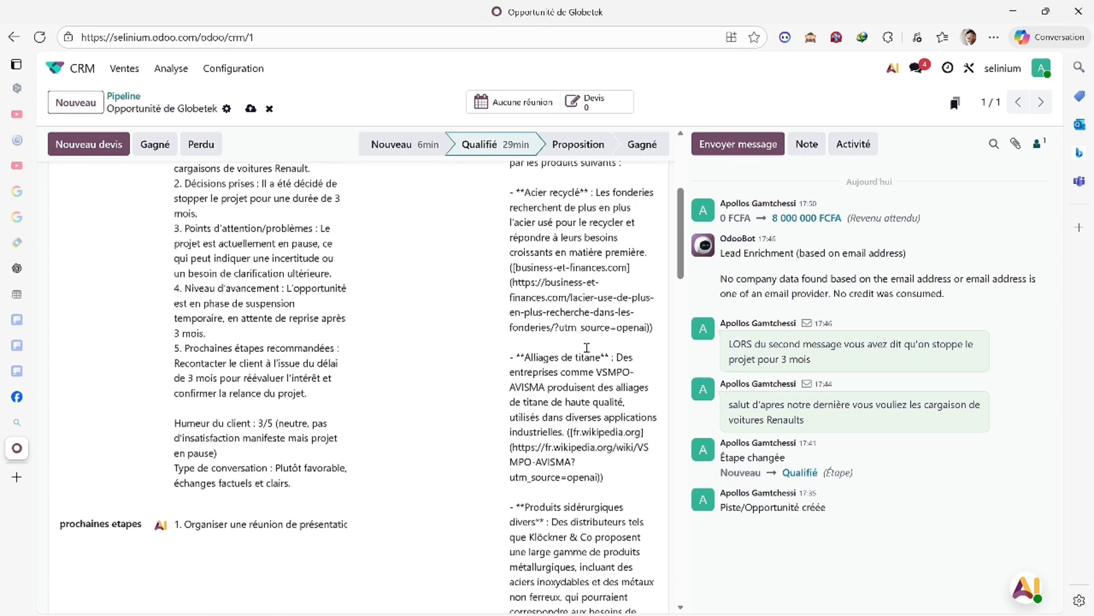
pyautogui.scroll(-3, 576, 372)
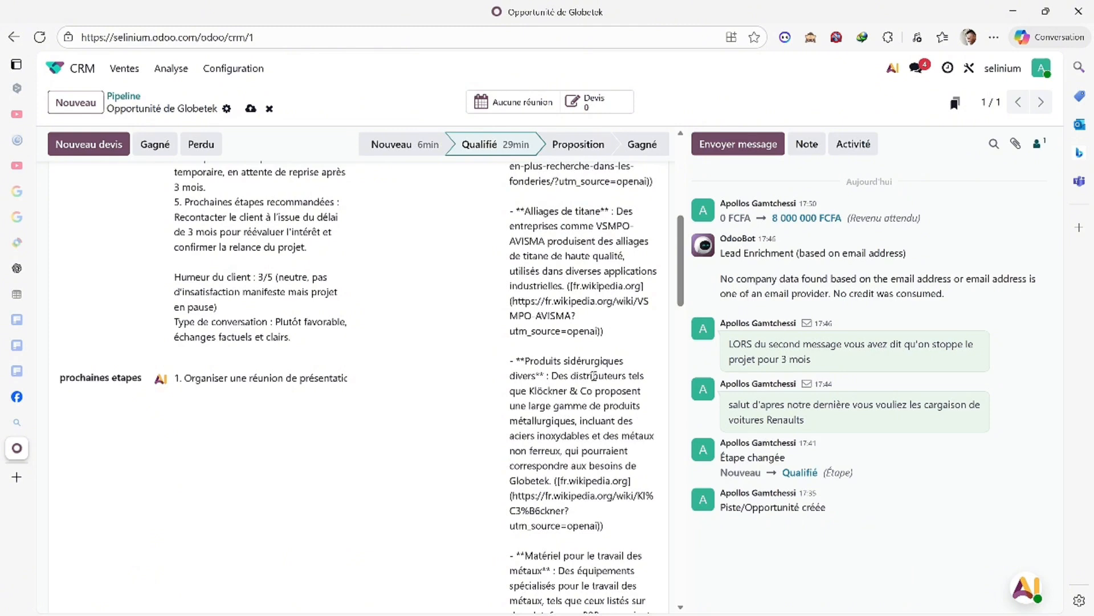
pyautogui.scroll(-3, 593, 376)
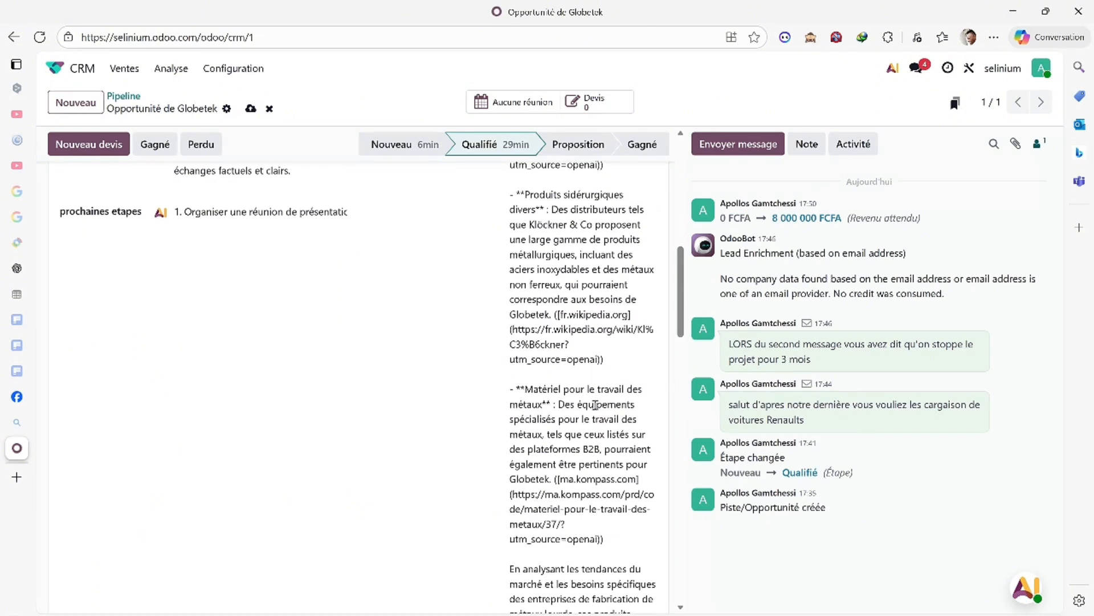
pyautogui.scroll(-9, 591, 420)
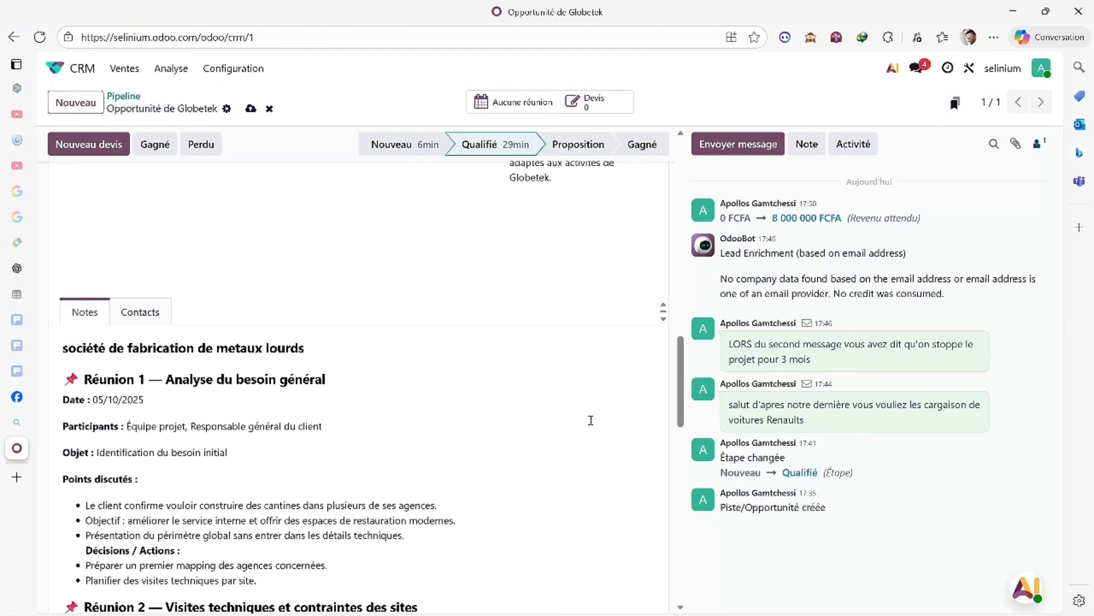
# - View the task board of the "centre climatique Kamba" project in the Projet app and return to the home screen
pyautogui.click(55, 68)
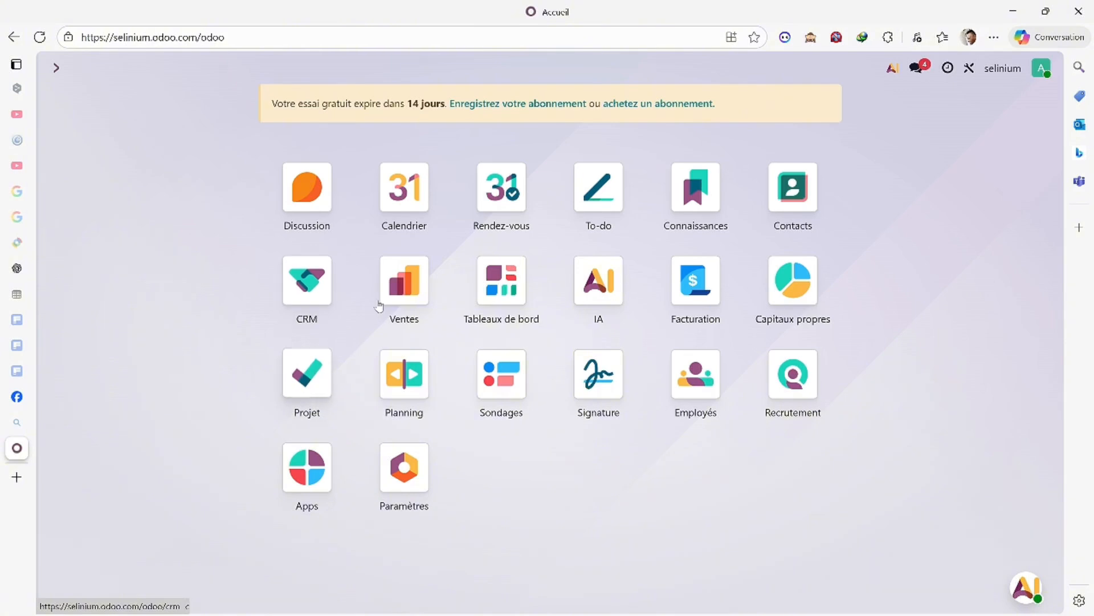
pyautogui.click(311, 389)
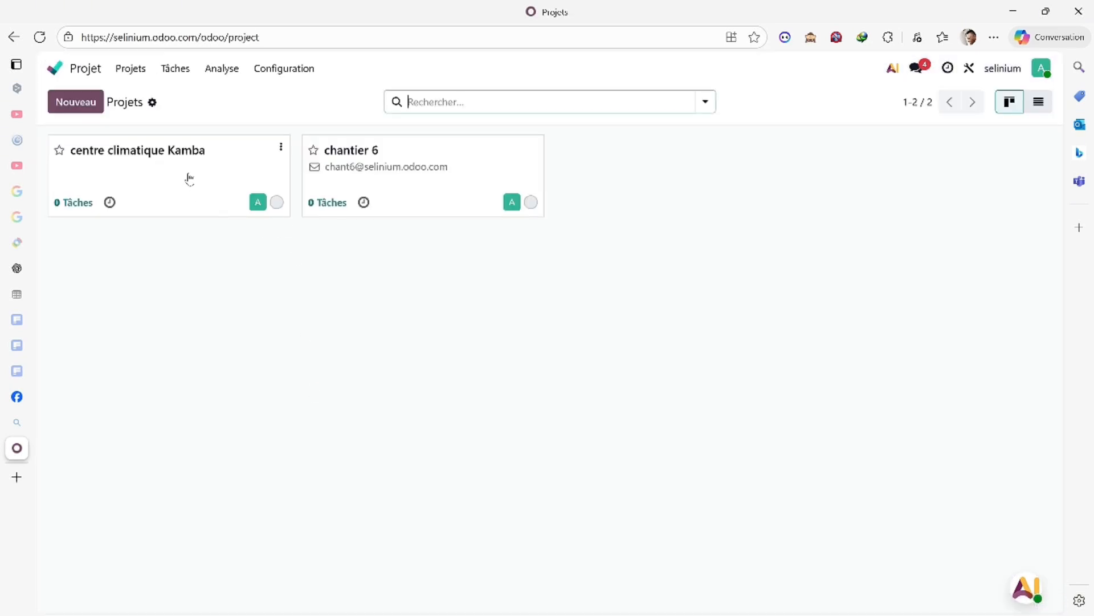
pyautogui.click(190, 179)
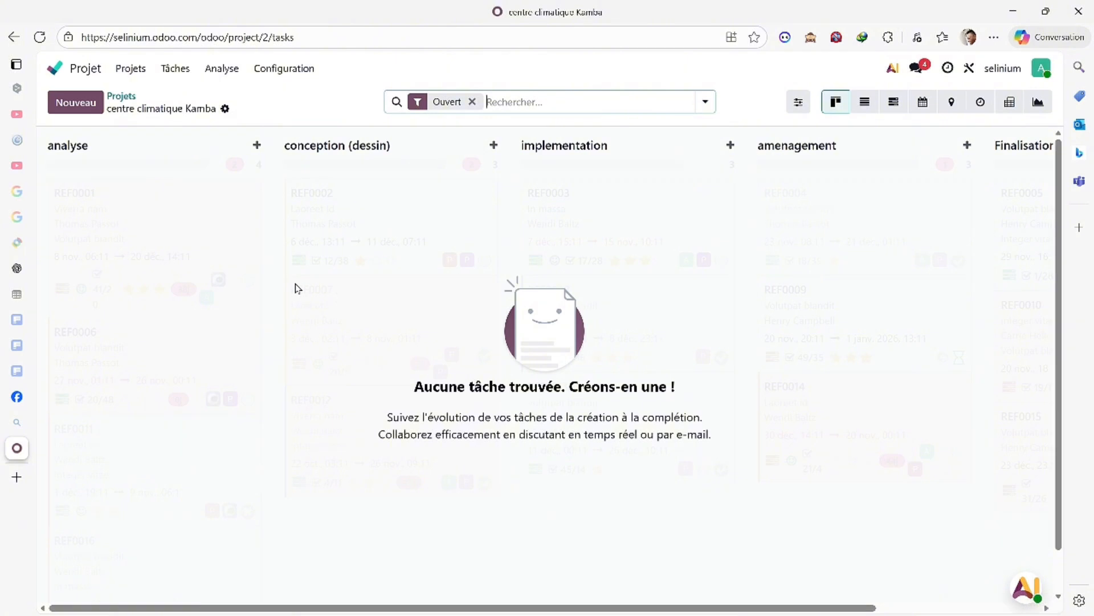
pyautogui.click(55, 69)
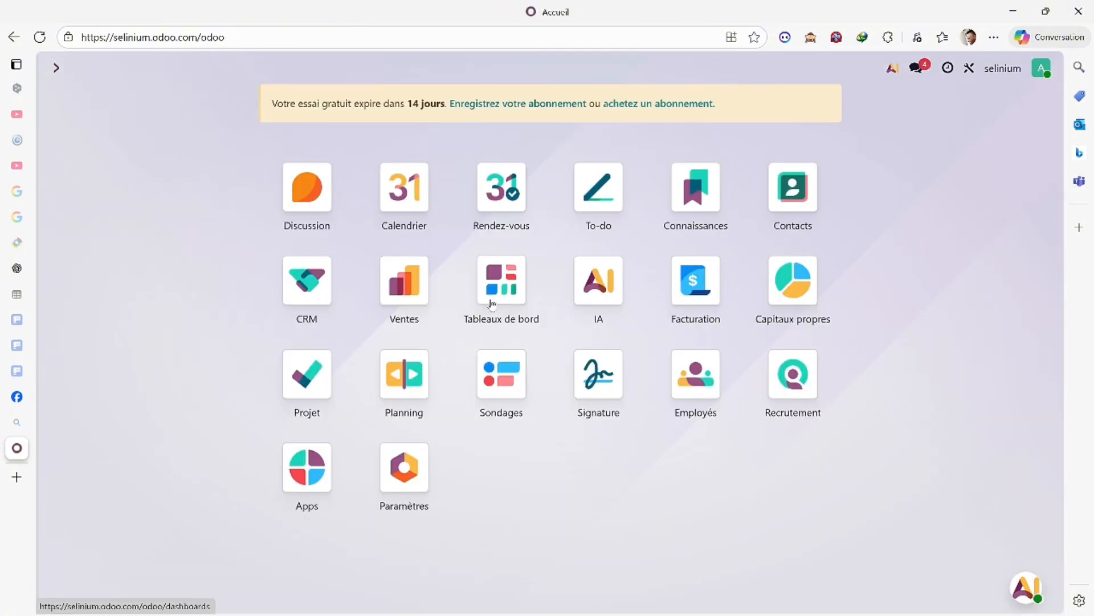